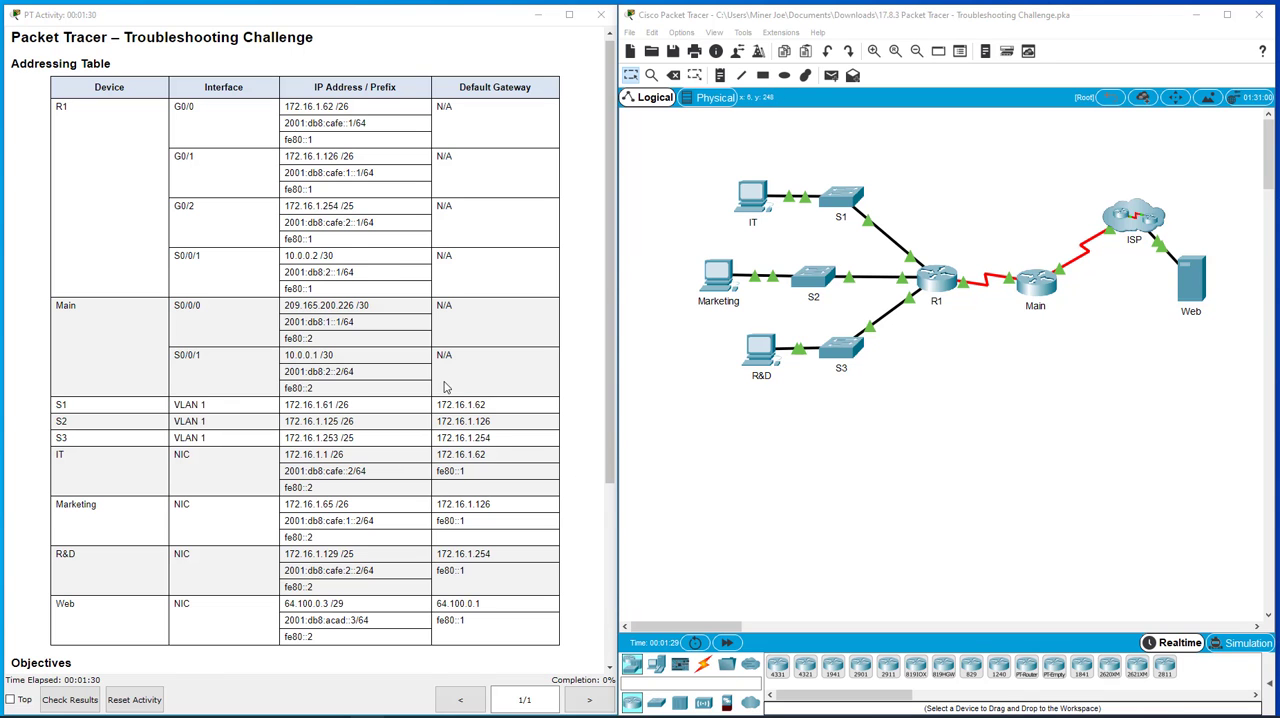
- Review the activity's addressing table, scenario and instructions for the required addresses and connectivity
scroll(445, 386, "down", 3)
scroll(445, 386, "down", 3)
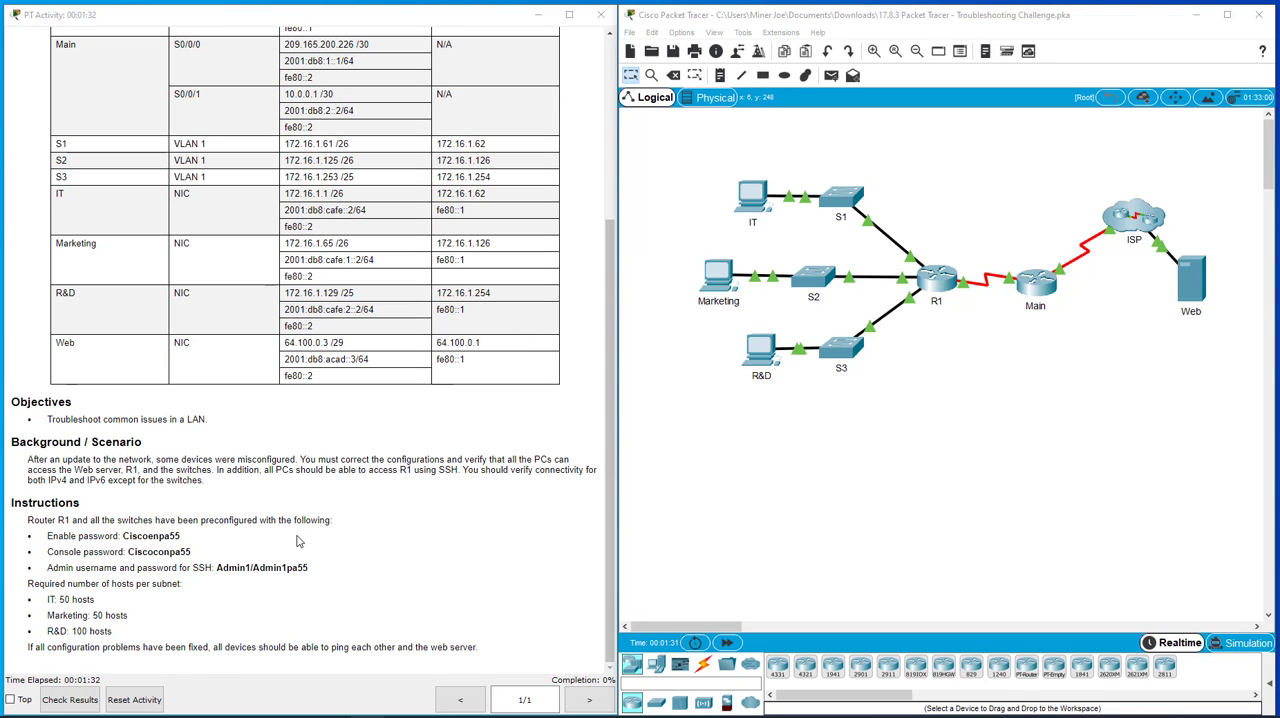
scroll(352, 502, "up", 3)
scroll(352, 502, "down", 3)
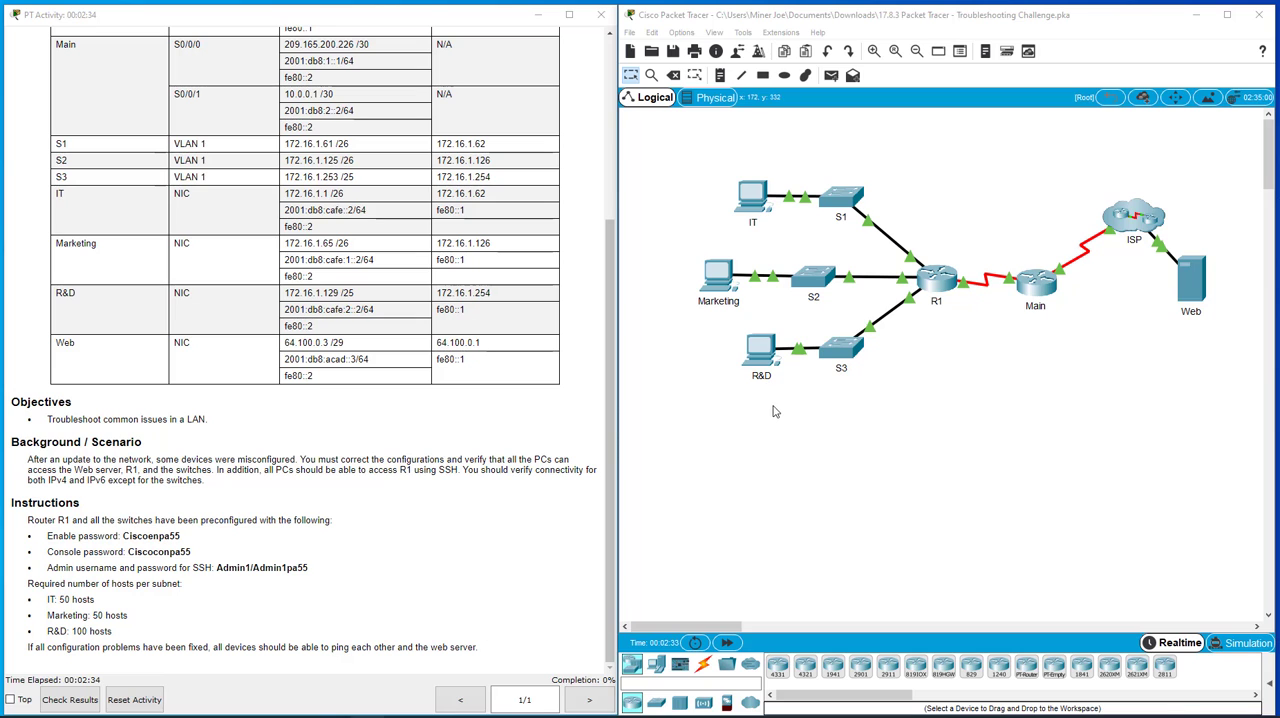
scroll(500, 400, "up", 3)
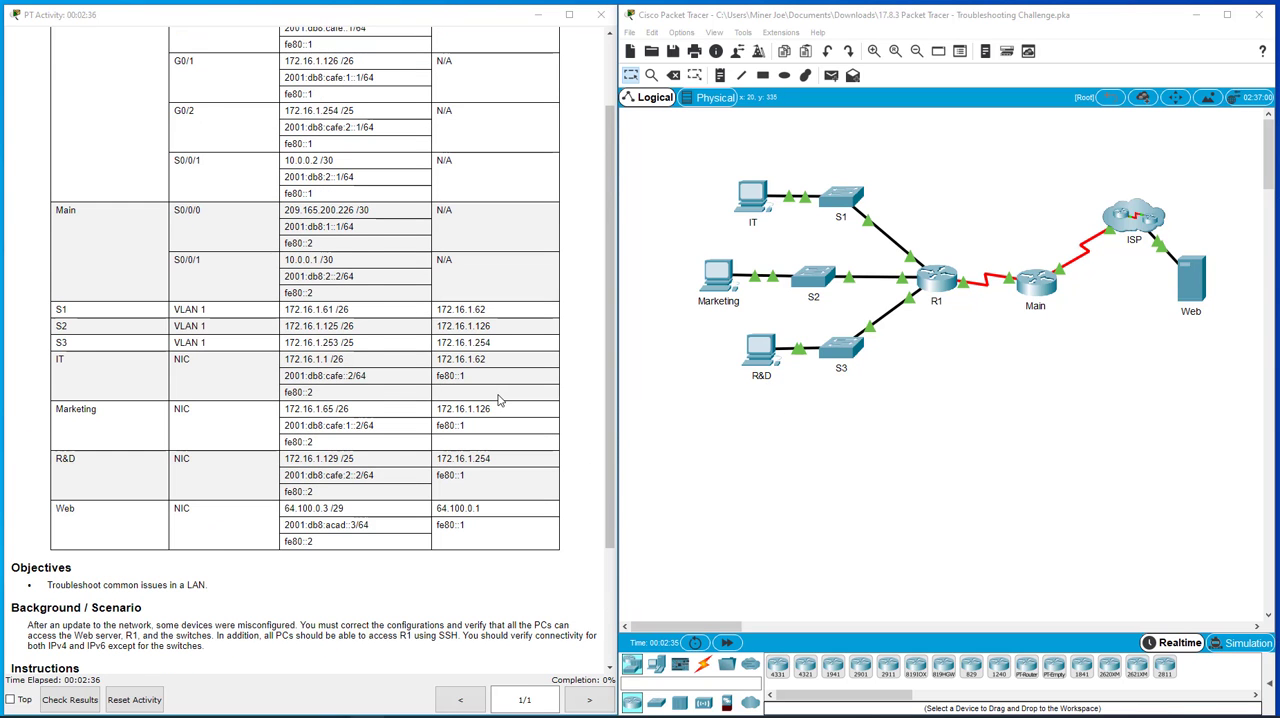
scroll(500, 400, "up", 1)
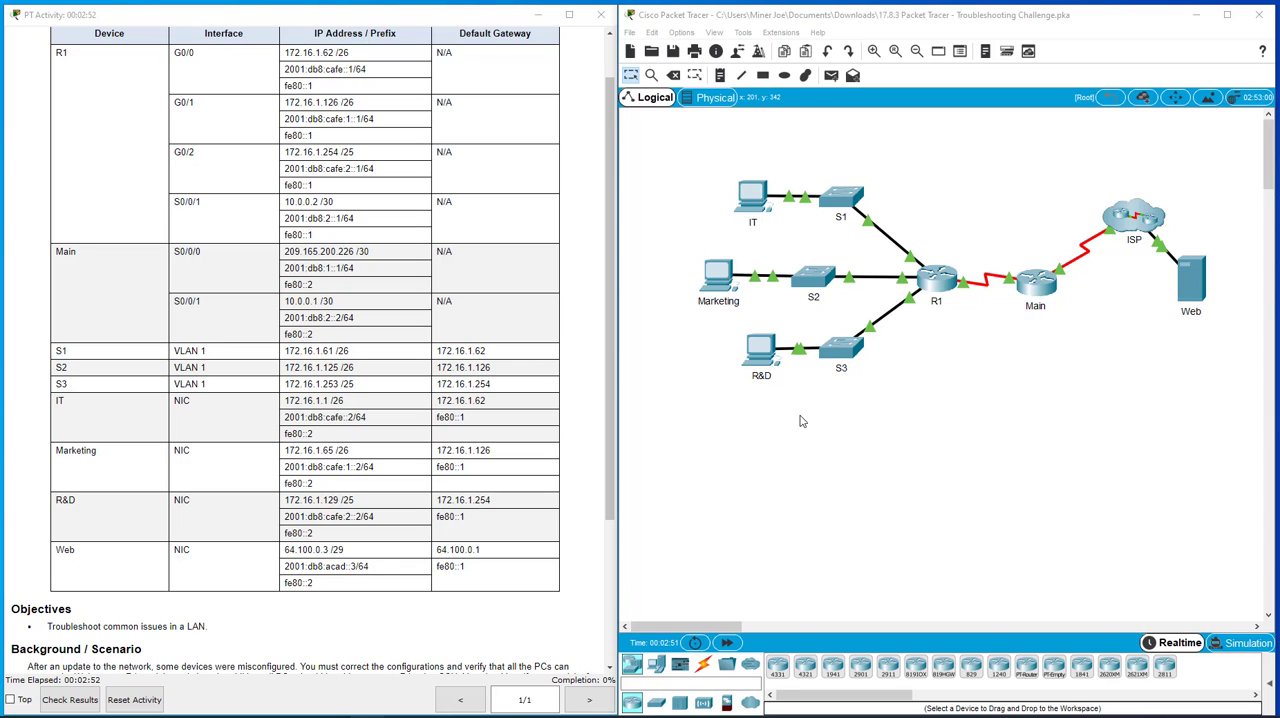
- Move the R&D PC farther away from switch S3 in the topology
left_click_drag(762, 351, 733, 351)
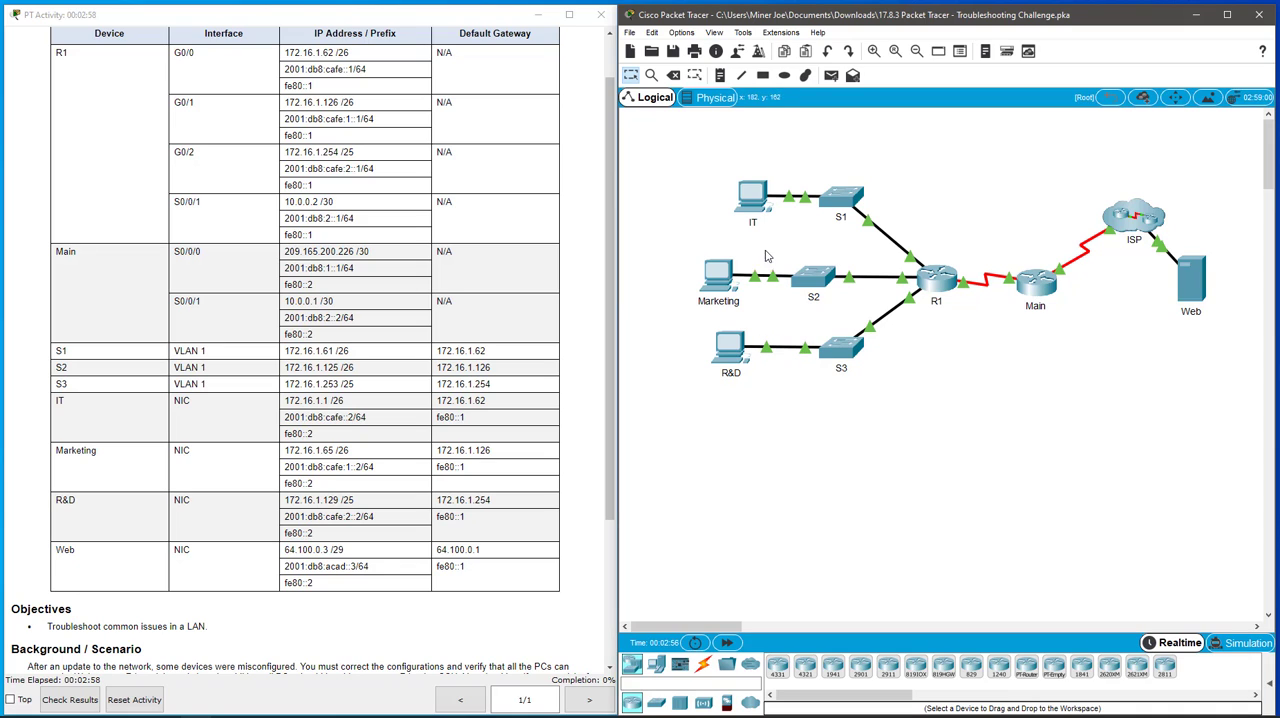
scroll(421, 248, "up", 2)
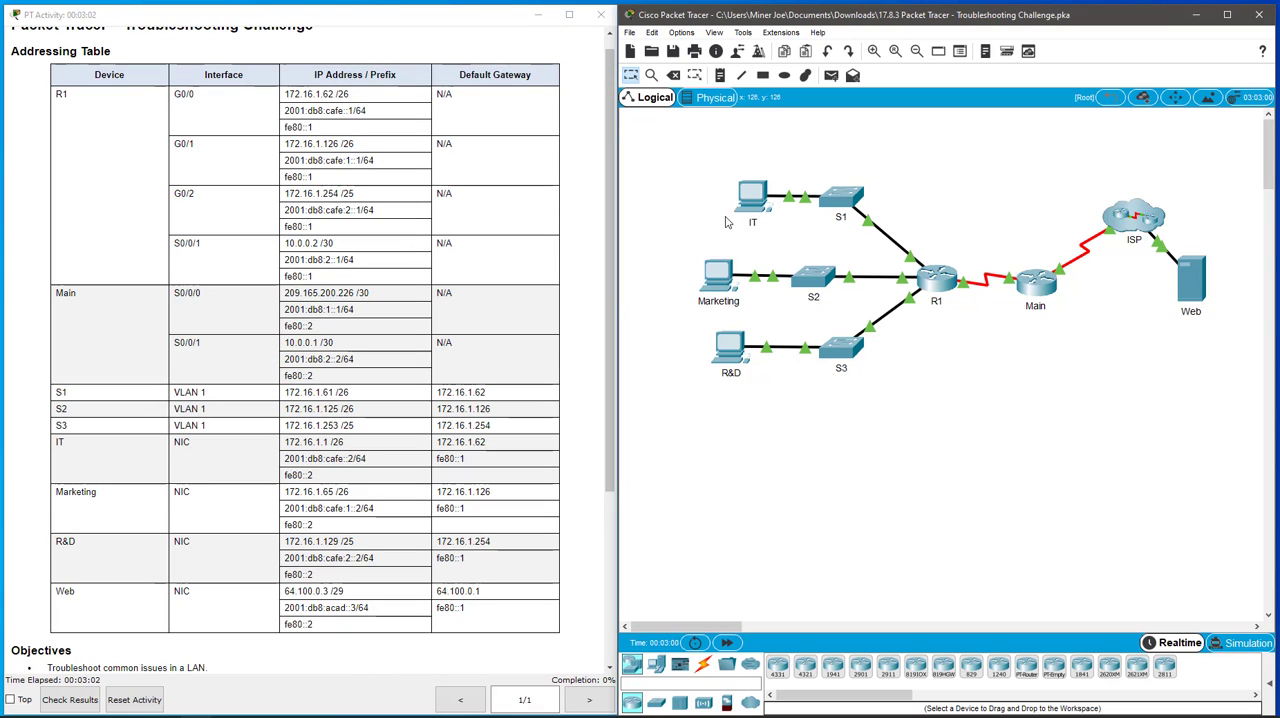
- Set the IT PC's static IPv4 address to 172.16.1.1 in its IP configuration
left_click(750, 198)
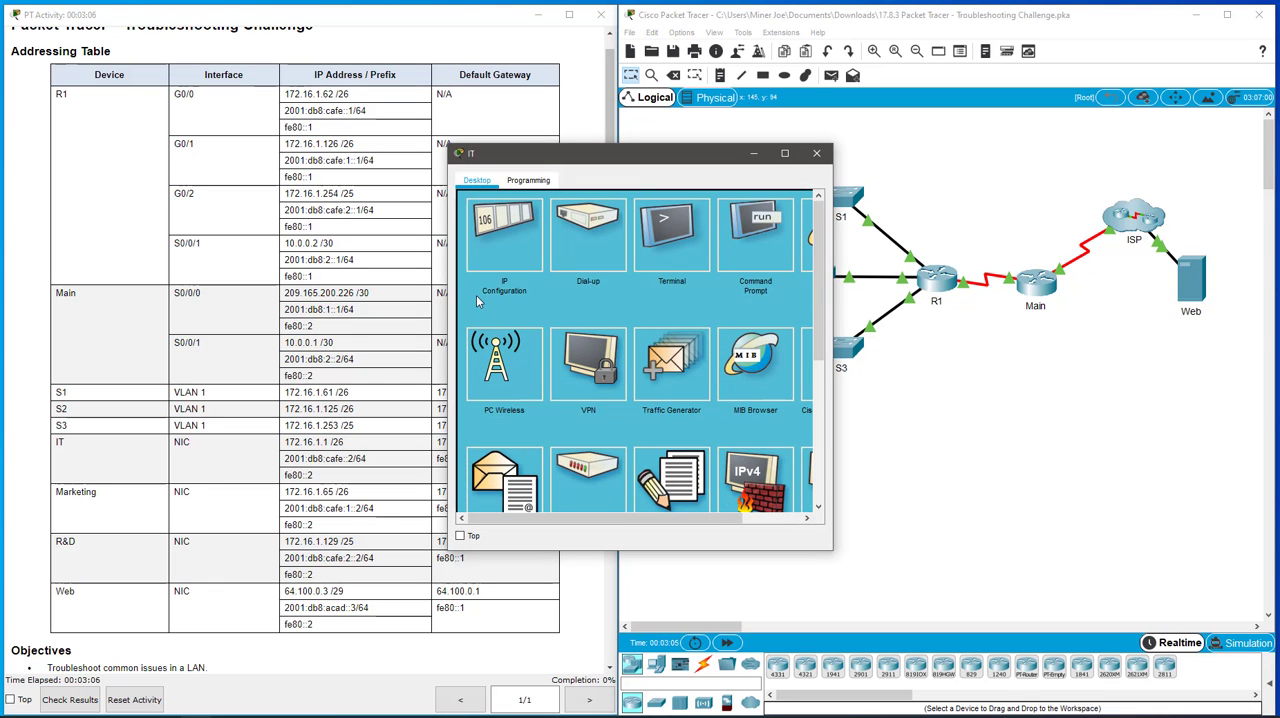
left_click_drag(629, 157, 420, 466)
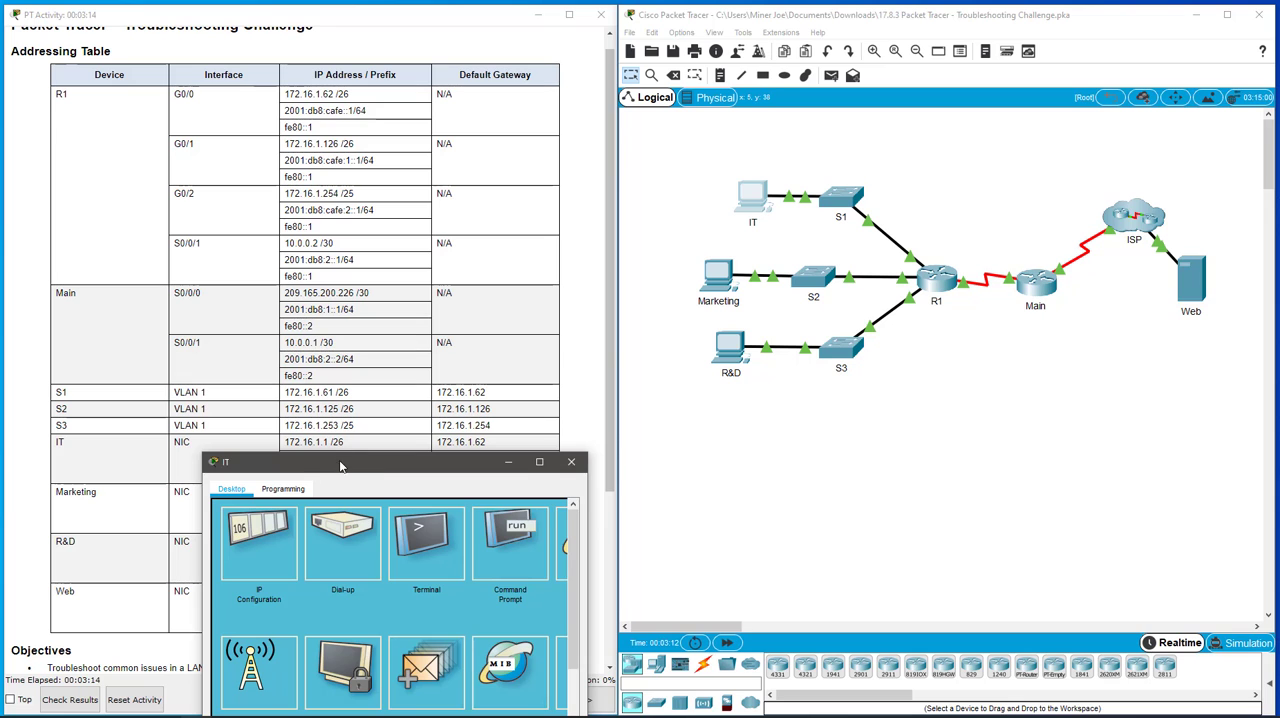
left_click_drag(342, 468, 532, 342)
left_click(474, 414)
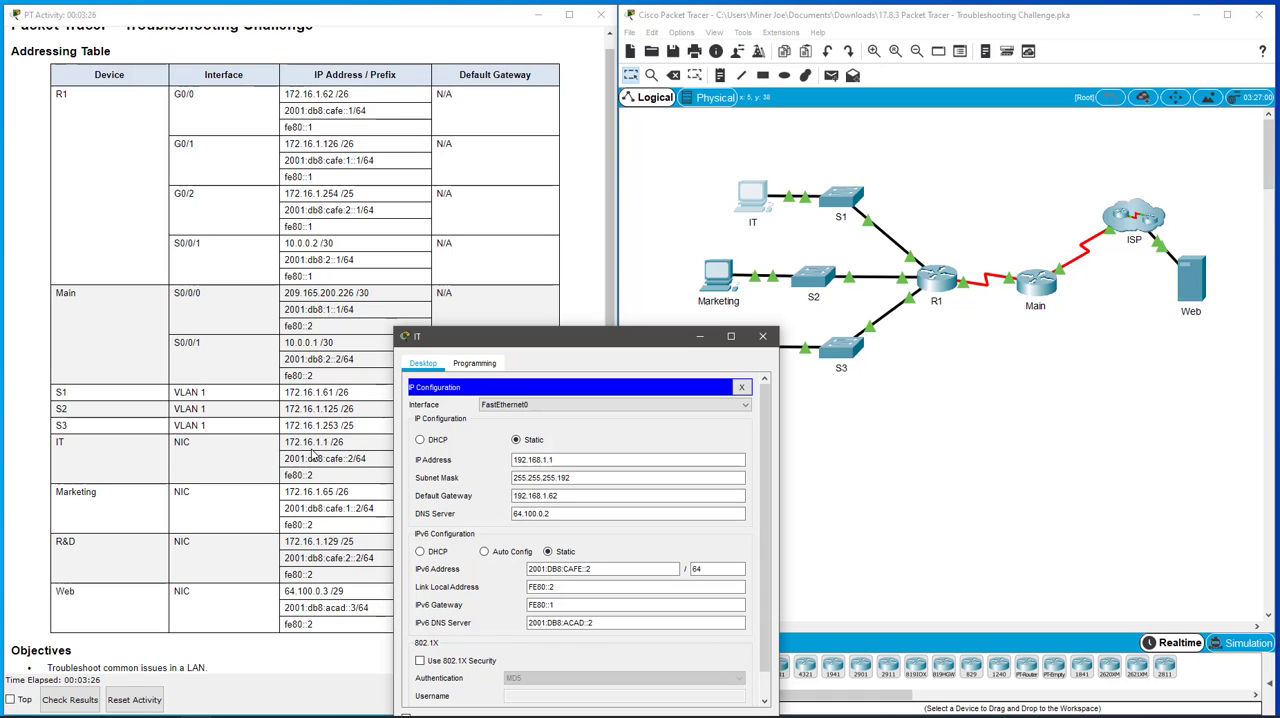
left_click_drag(515, 461, 577, 464)
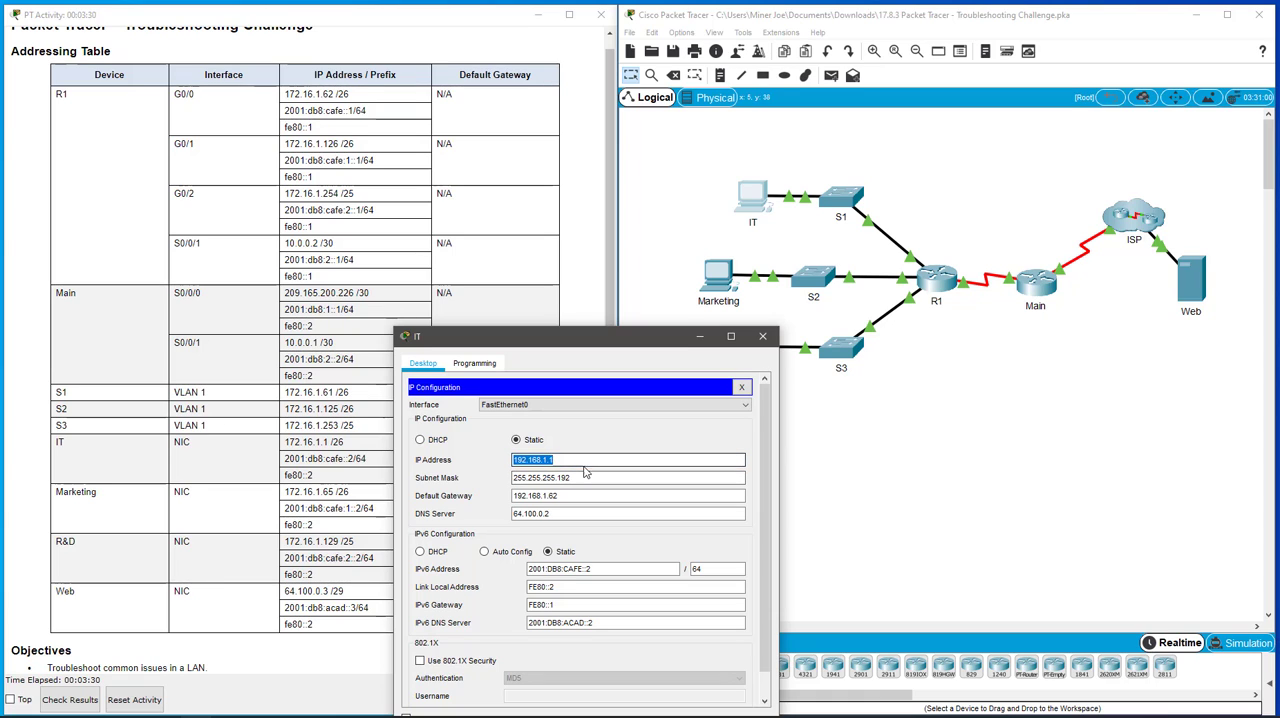
left_click(586, 465)
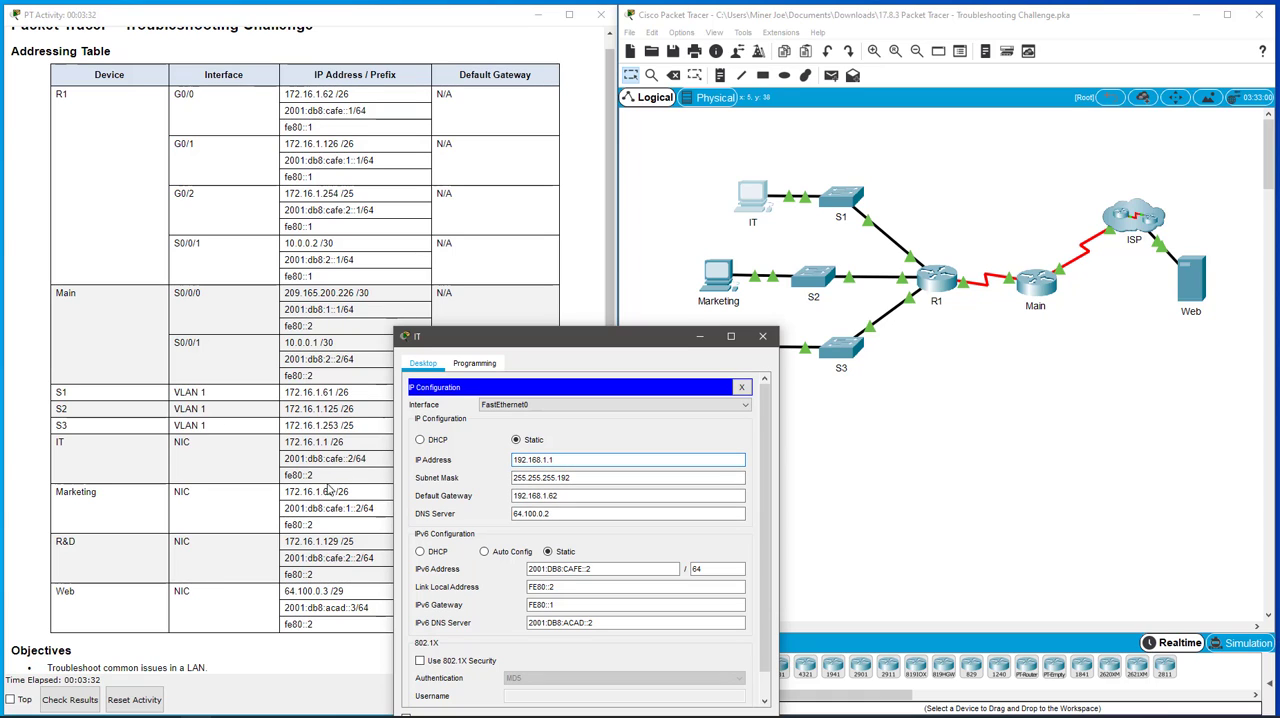
left_click(581, 497)
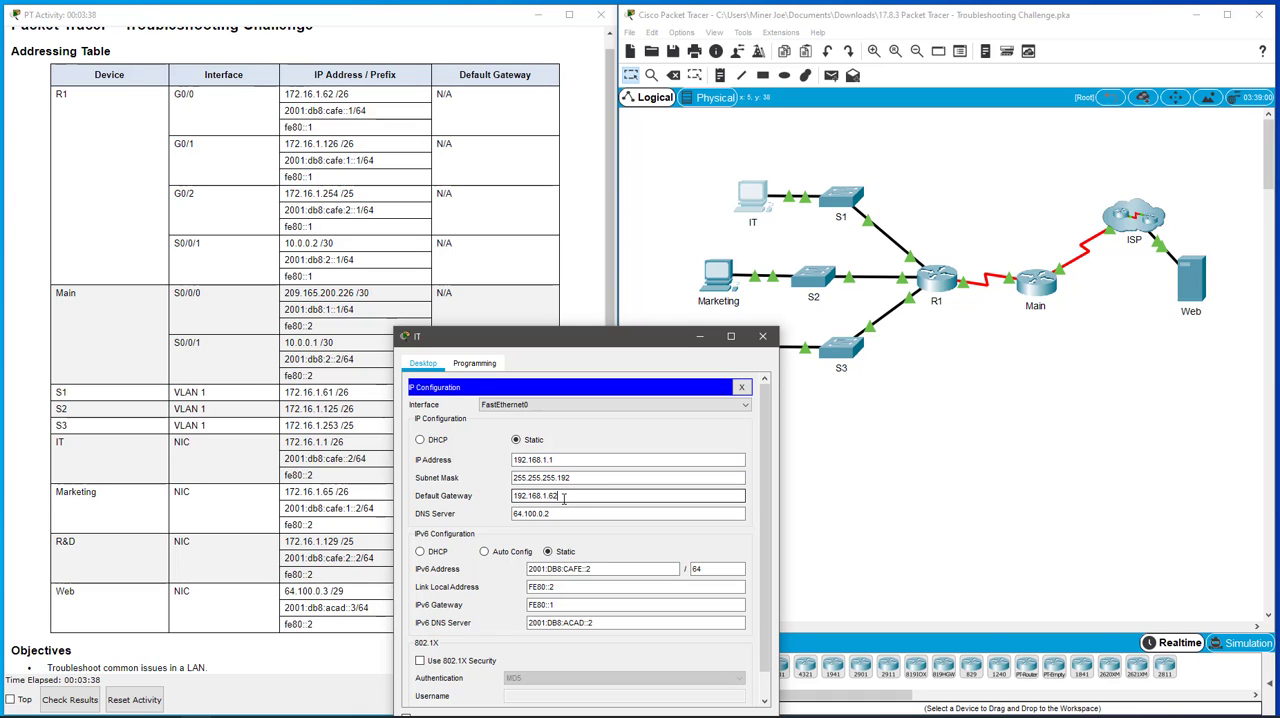
left_click(538, 460)
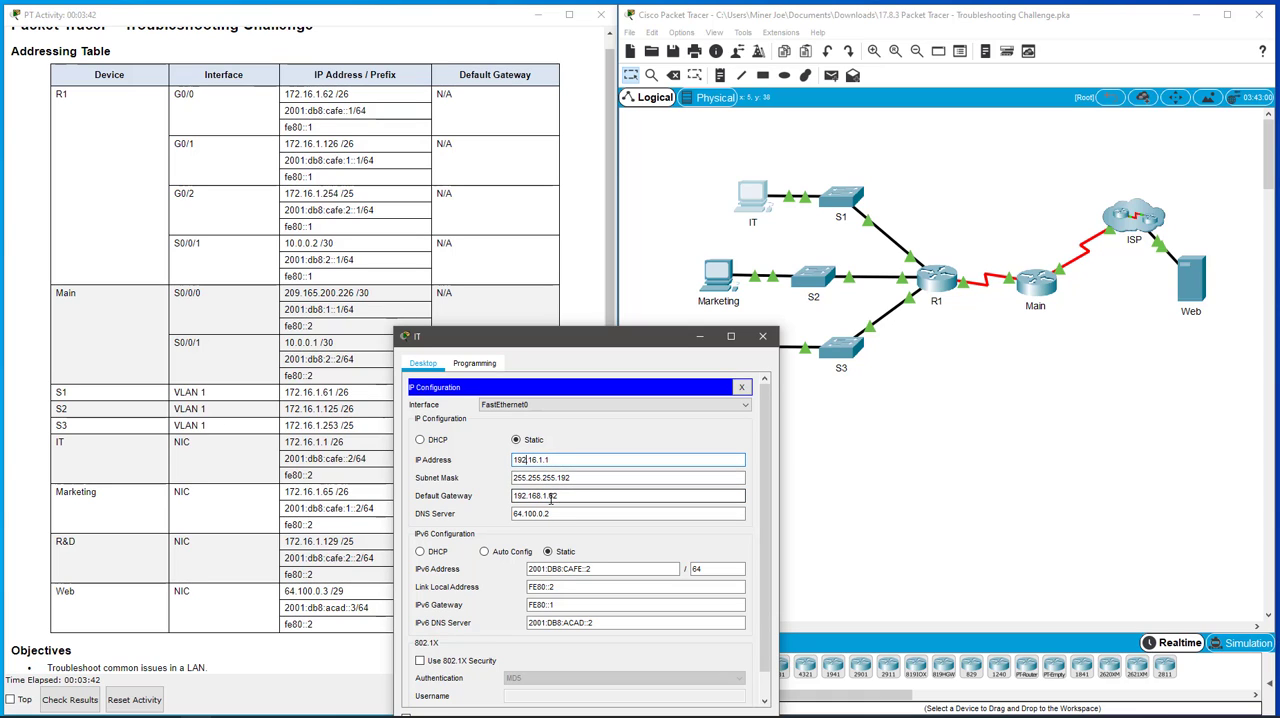
key("BackSpace")
type("7")
- Set the IT PC's IPv4 default gateway to 172.16.1.62 and close its configuration window
scroll(551, 499, "down", 1)
left_click(582, 481)
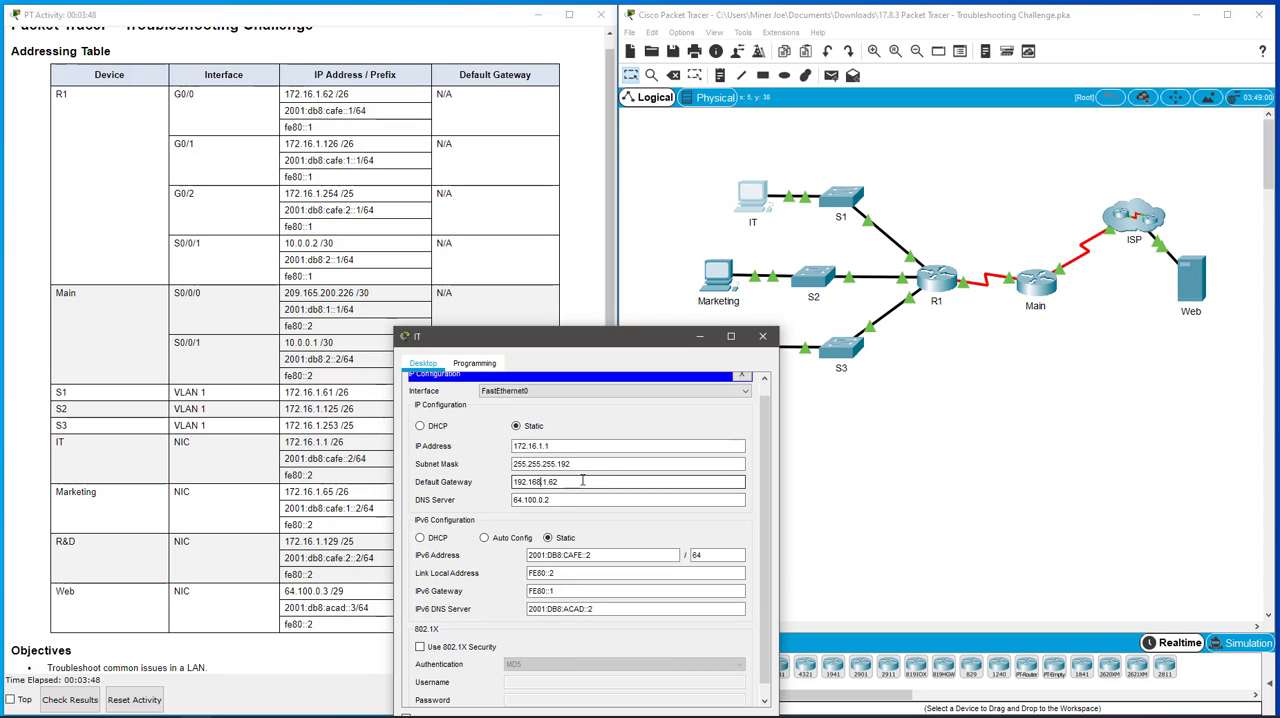
key("BackSpace")
key("BackSpace")
type("7")
left_click(586, 500)
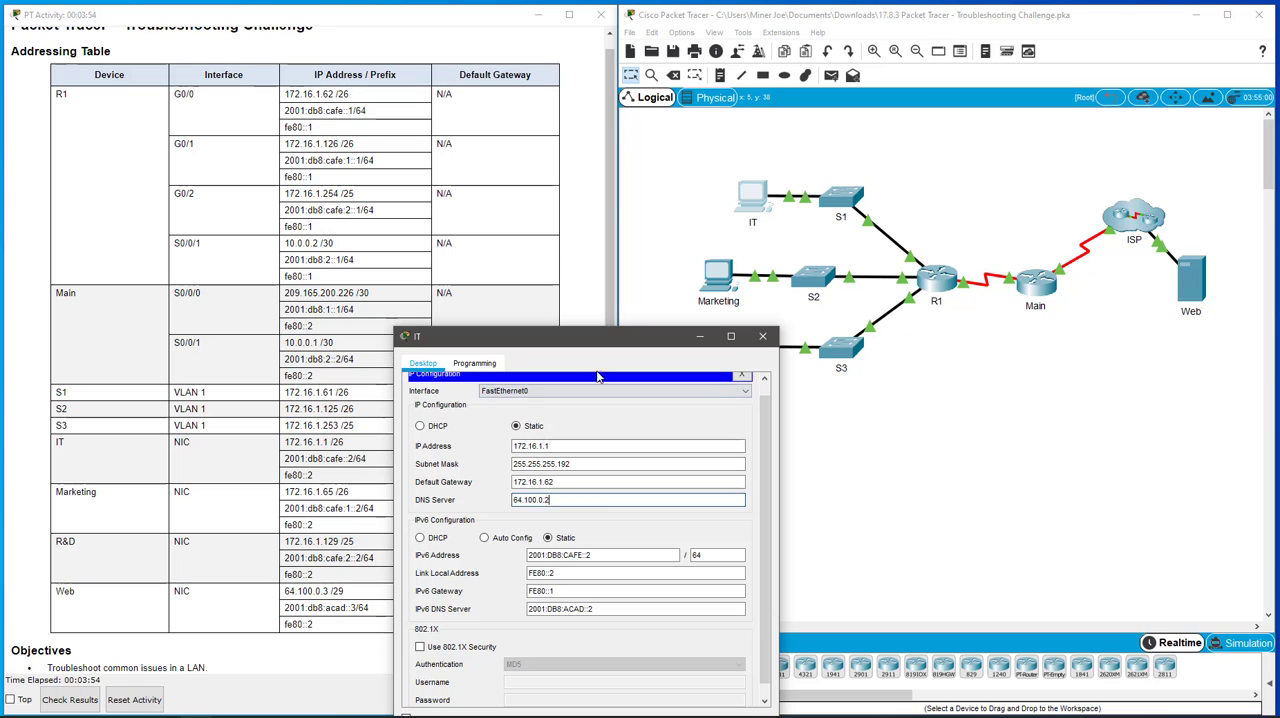
left_click_drag(635, 342, 733, 210)
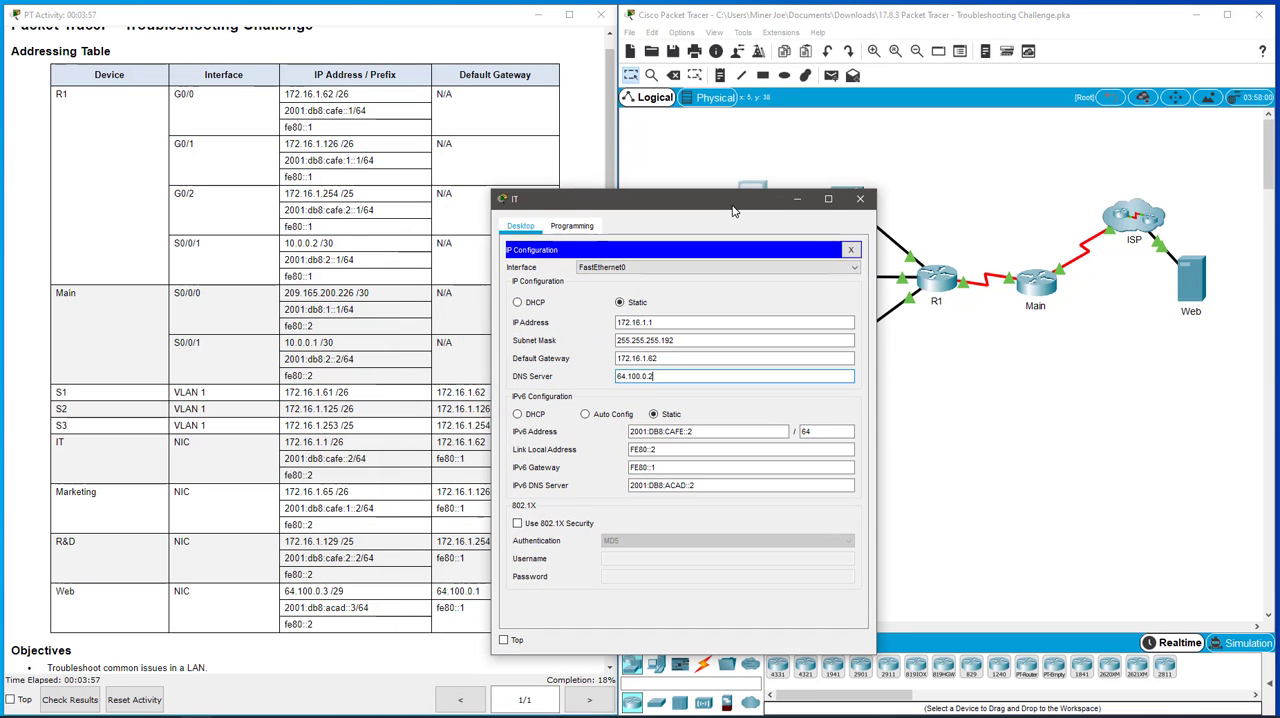
left_click(851, 249)
left_click(860, 198)
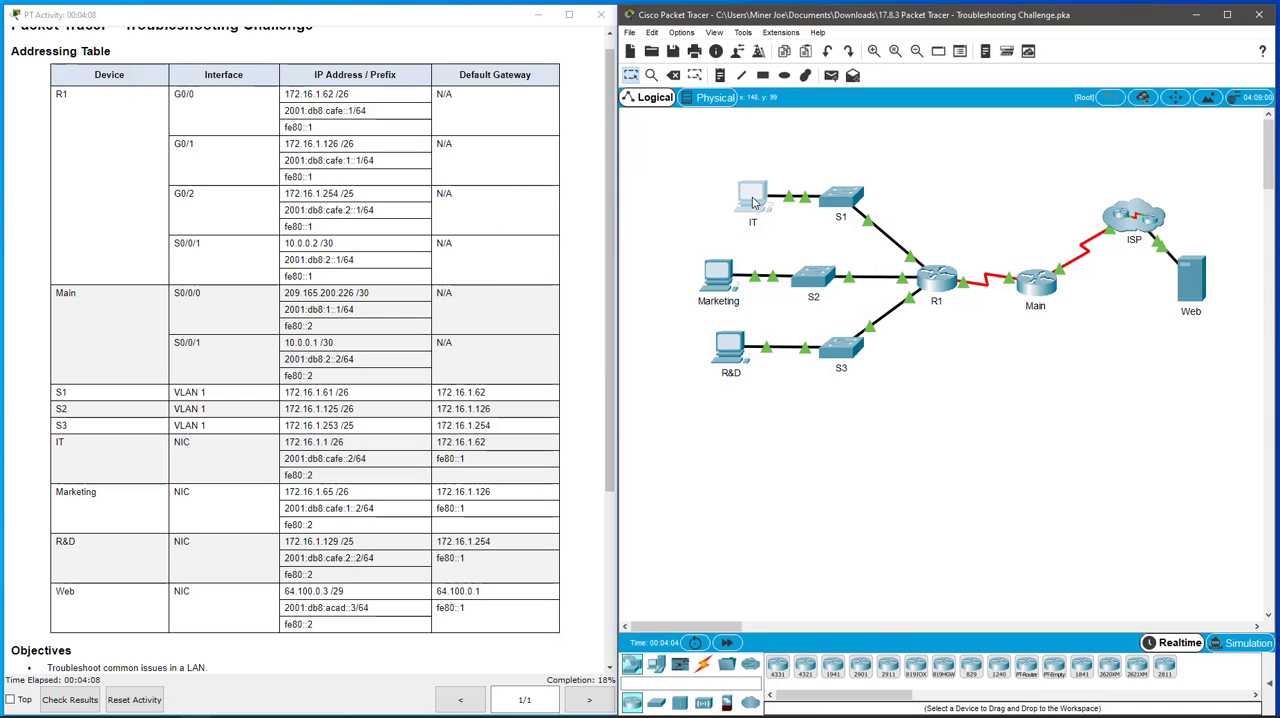
- Check the Marketing PC's IPv4 and IPv6 configuration against the addressing table, then close its window
left_click(718, 291)
left_click(509, 226)
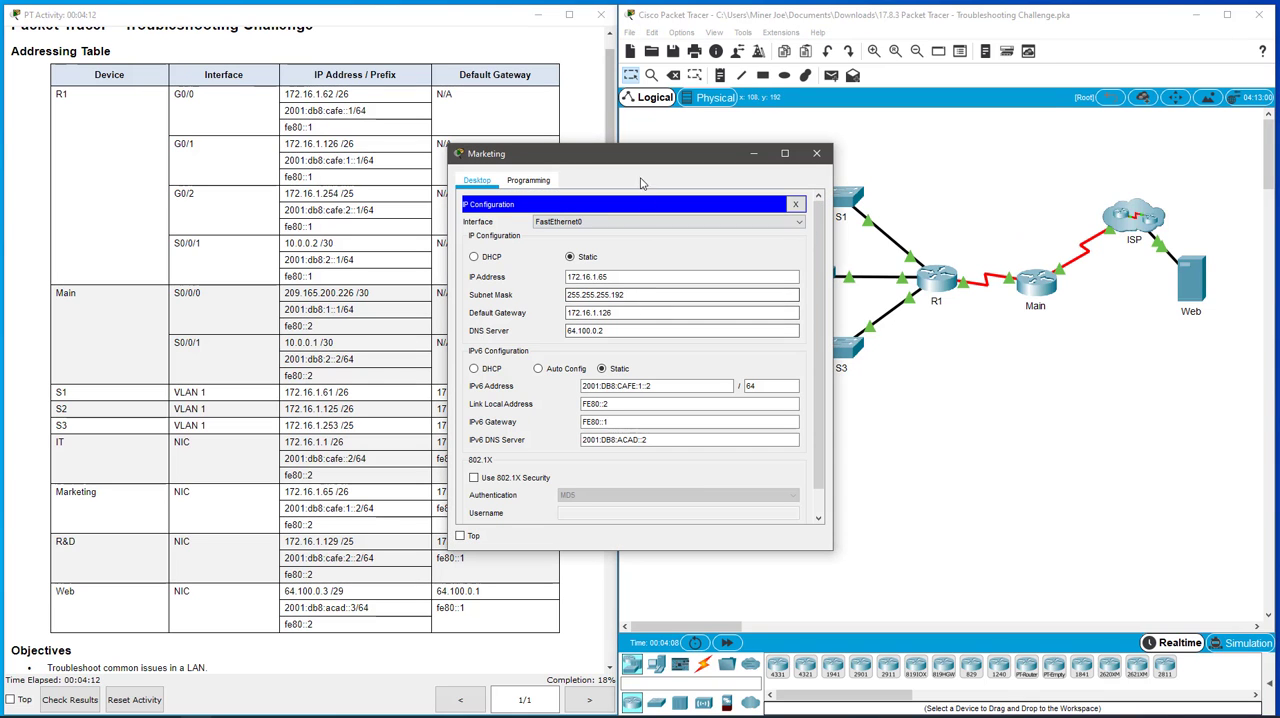
left_click_drag(646, 164, 553, 361)
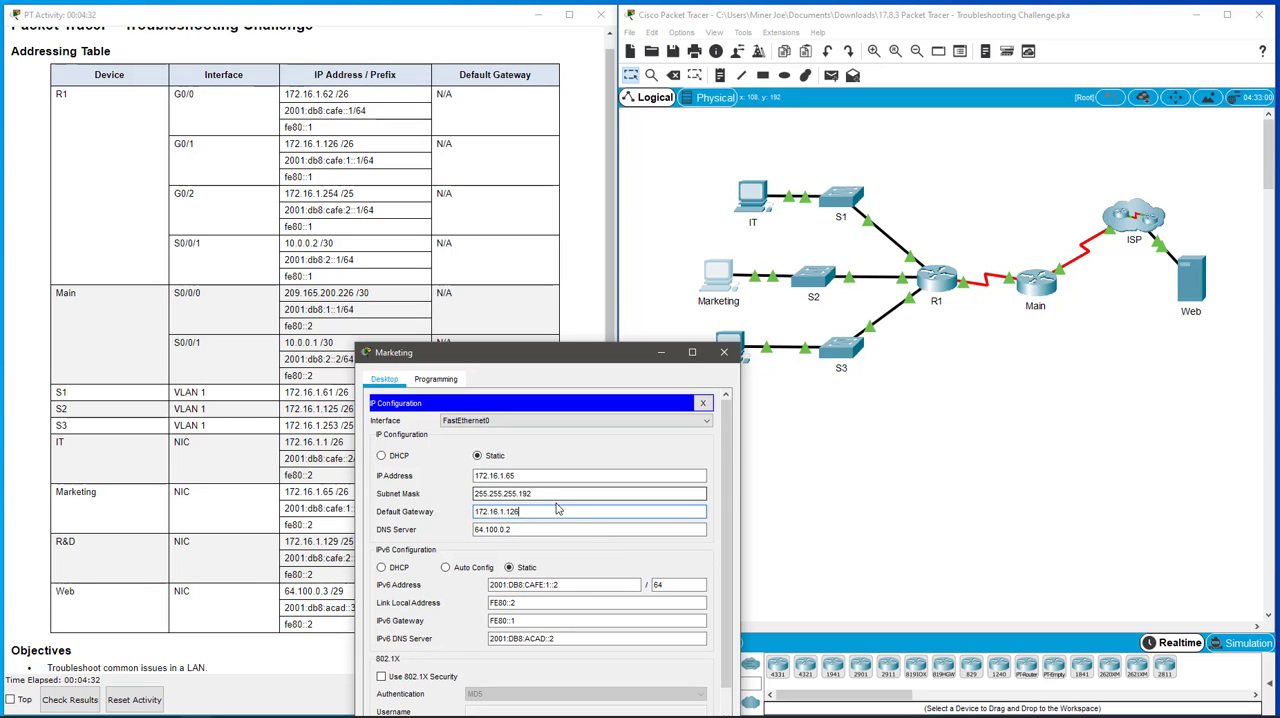
scroll(555, 532, "down", 1)
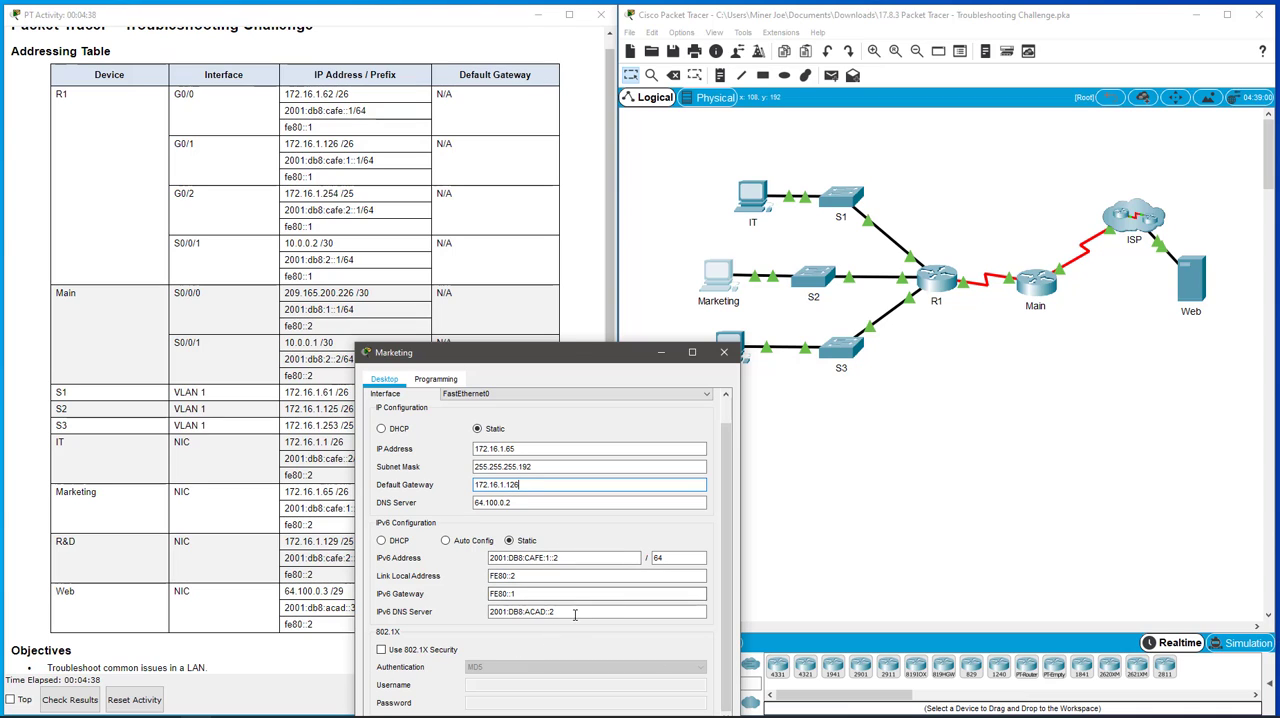
scroll(572, 612, "up", 1)
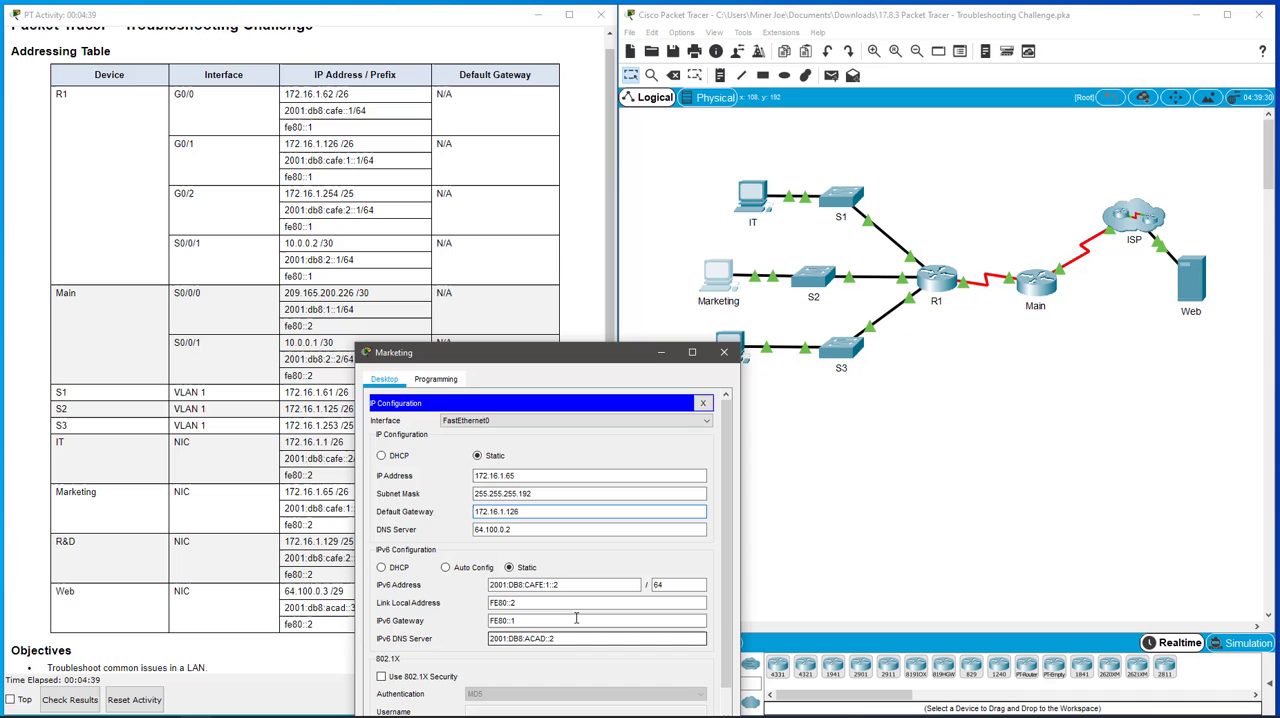
left_click(703, 403)
left_click(733, 355)
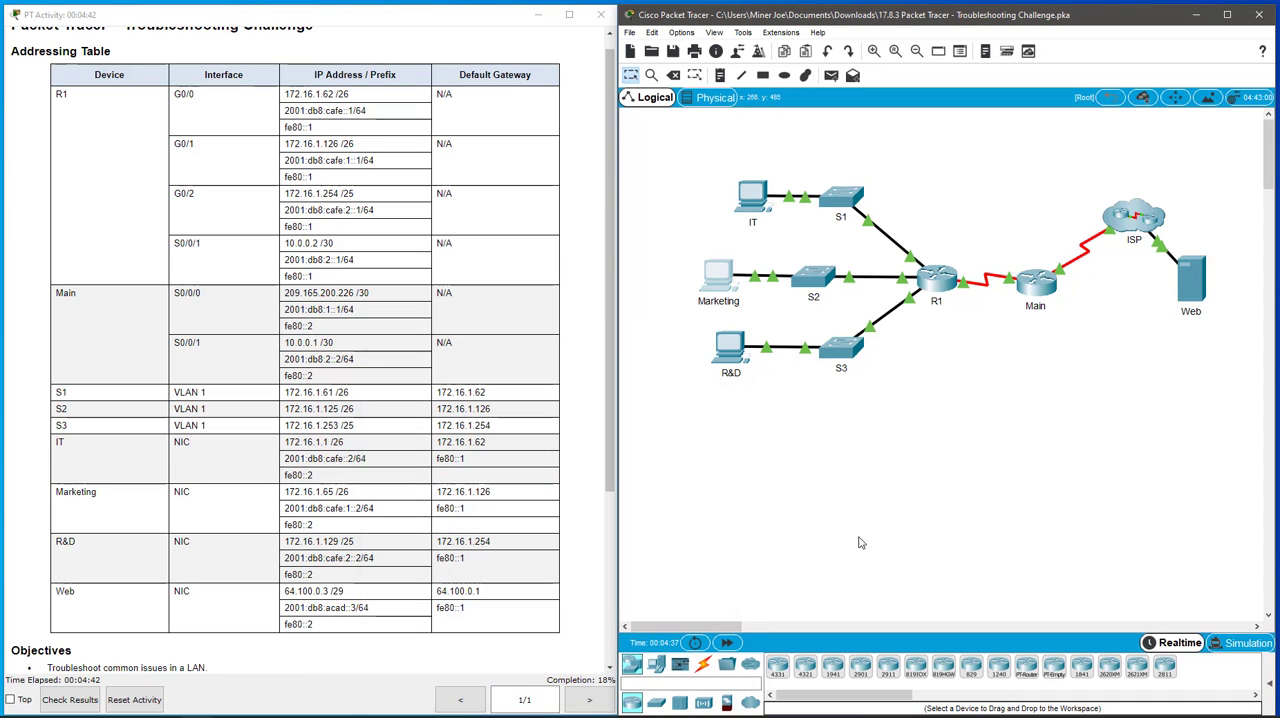
- Check the R&D PC's IP addresses, mask and gateways against the addressing table, then close its window
left_click(716, 352)
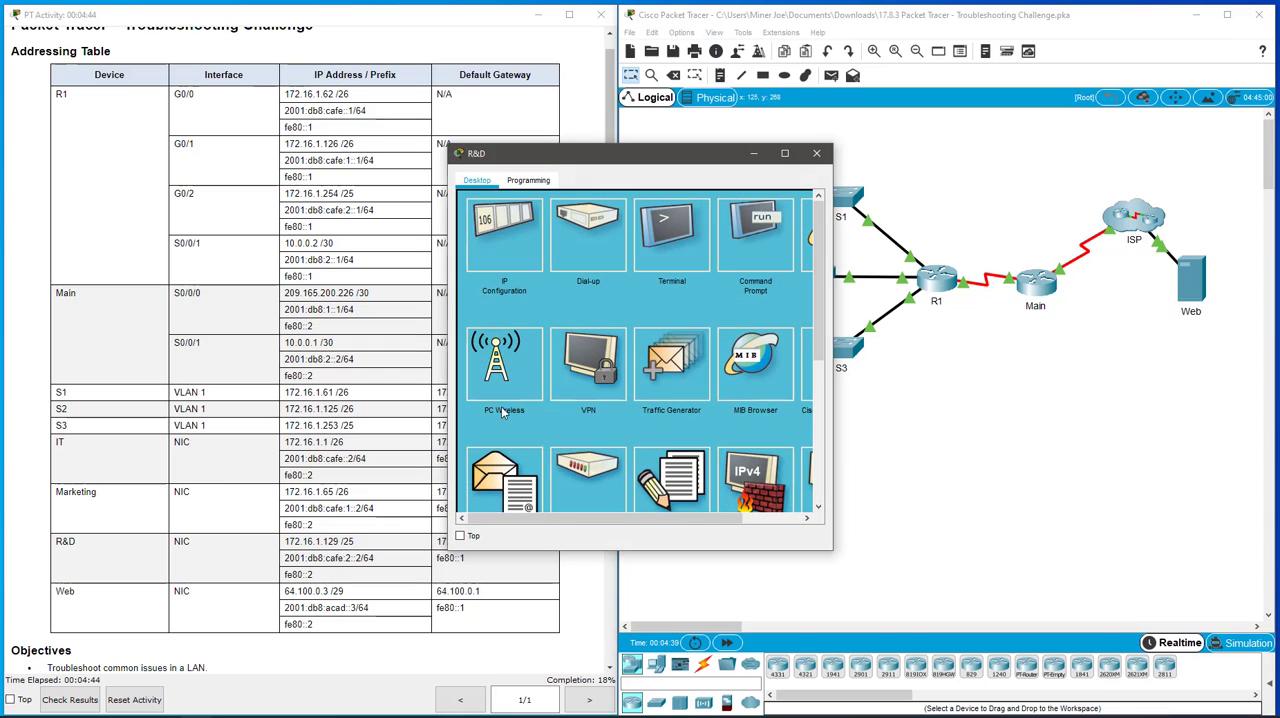
left_click(501, 233)
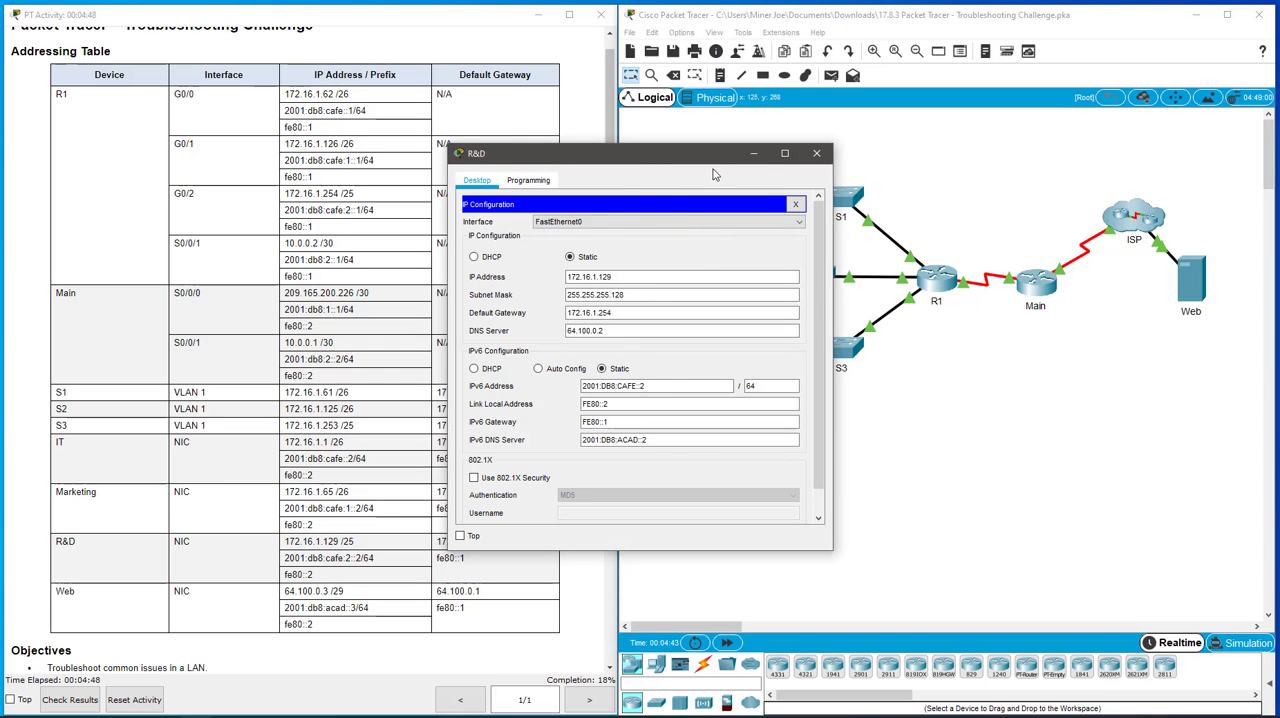
left_click_drag(641, 167, 622, 381)
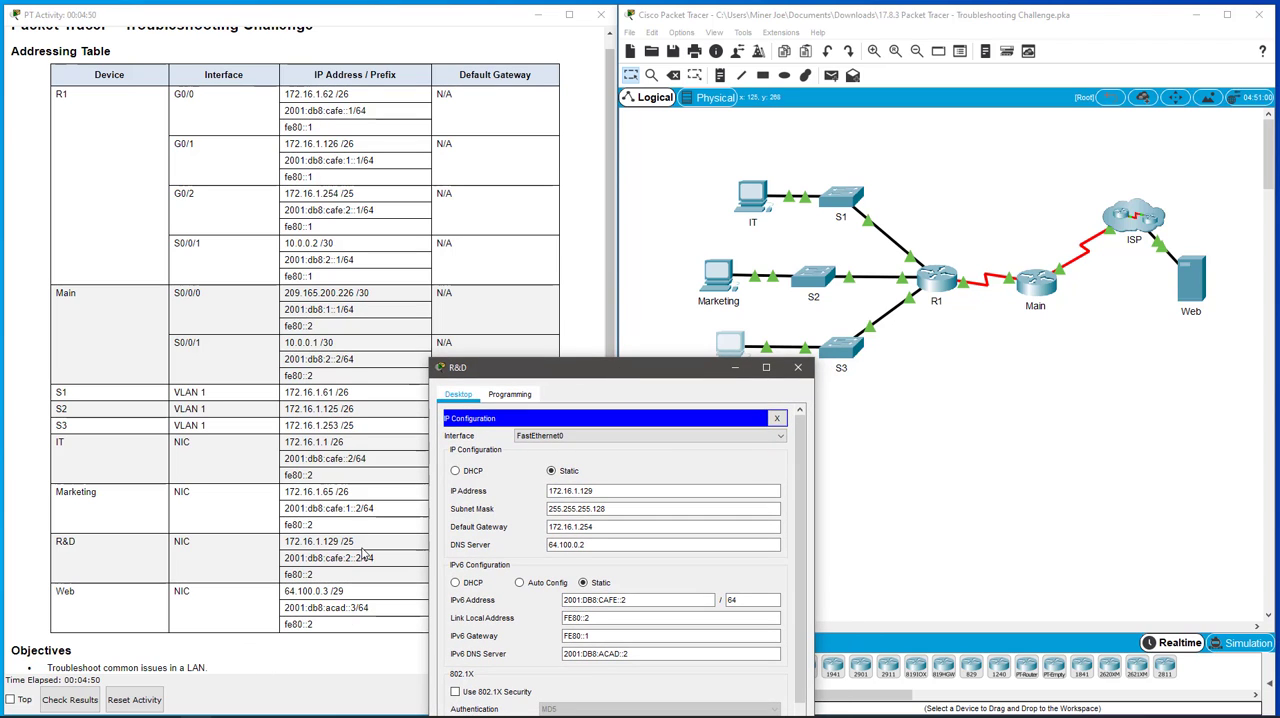
left_click(604, 528)
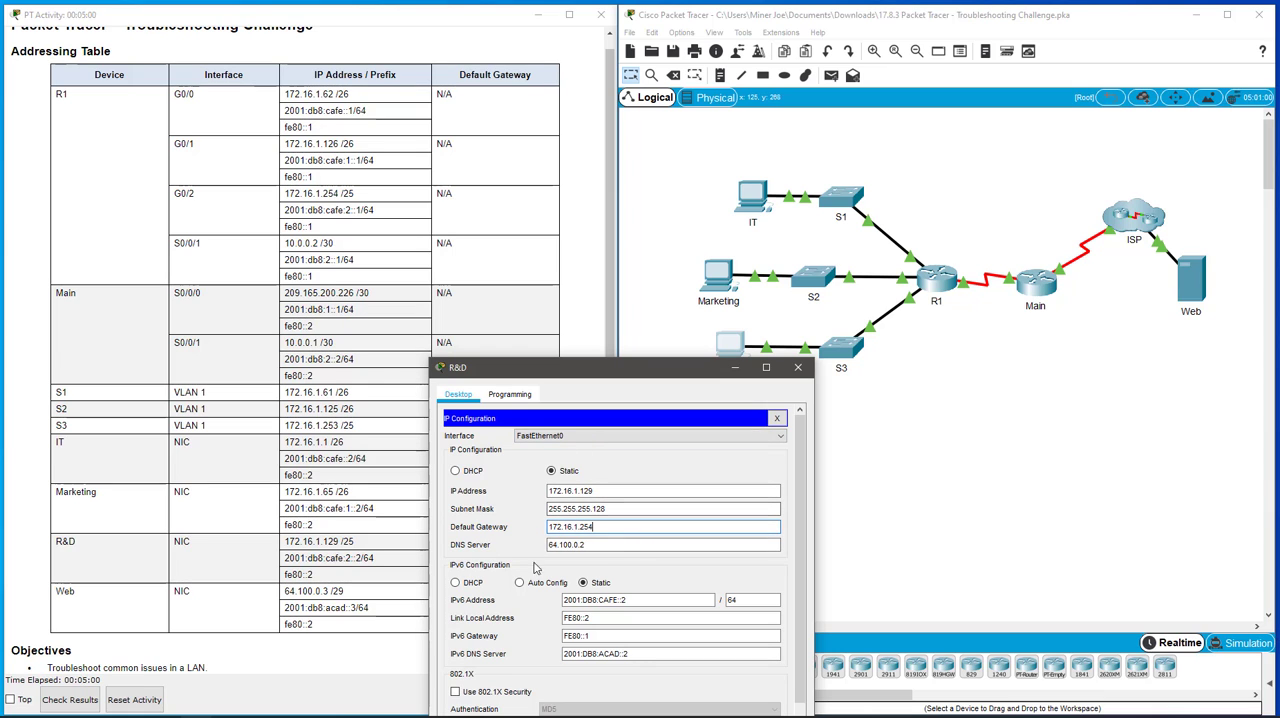
left_click(779, 420)
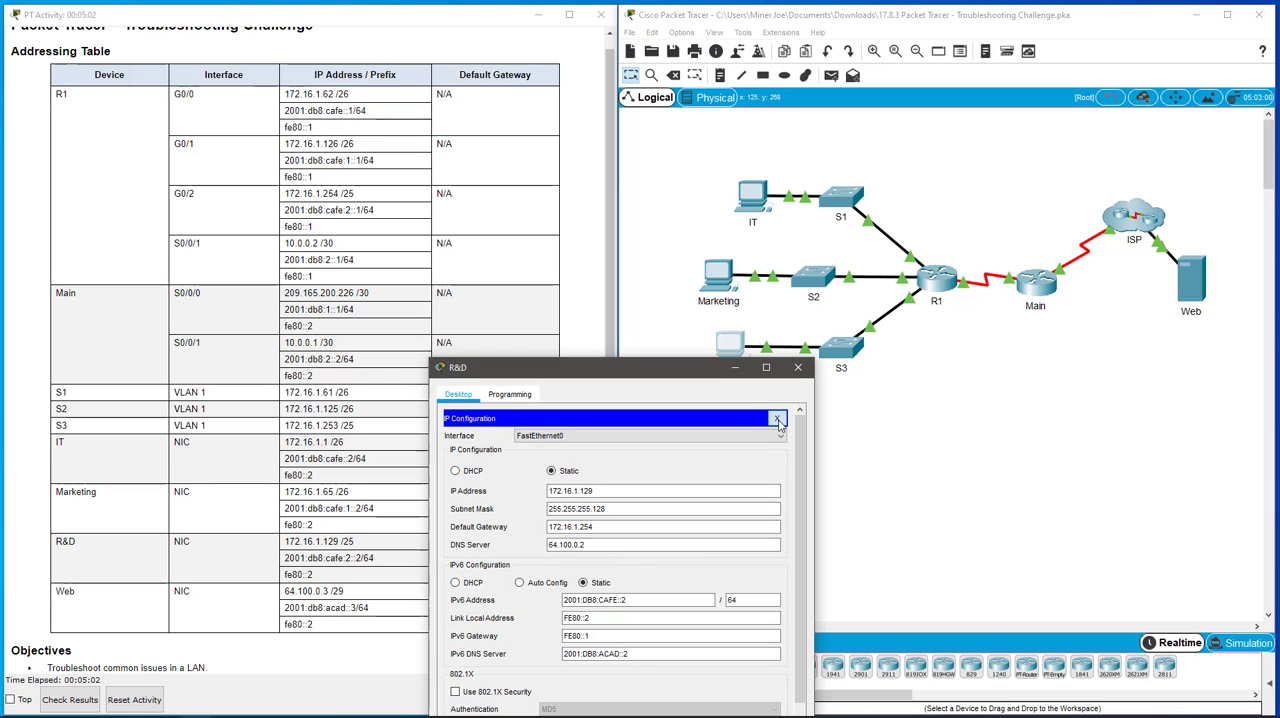
left_click(798, 367)
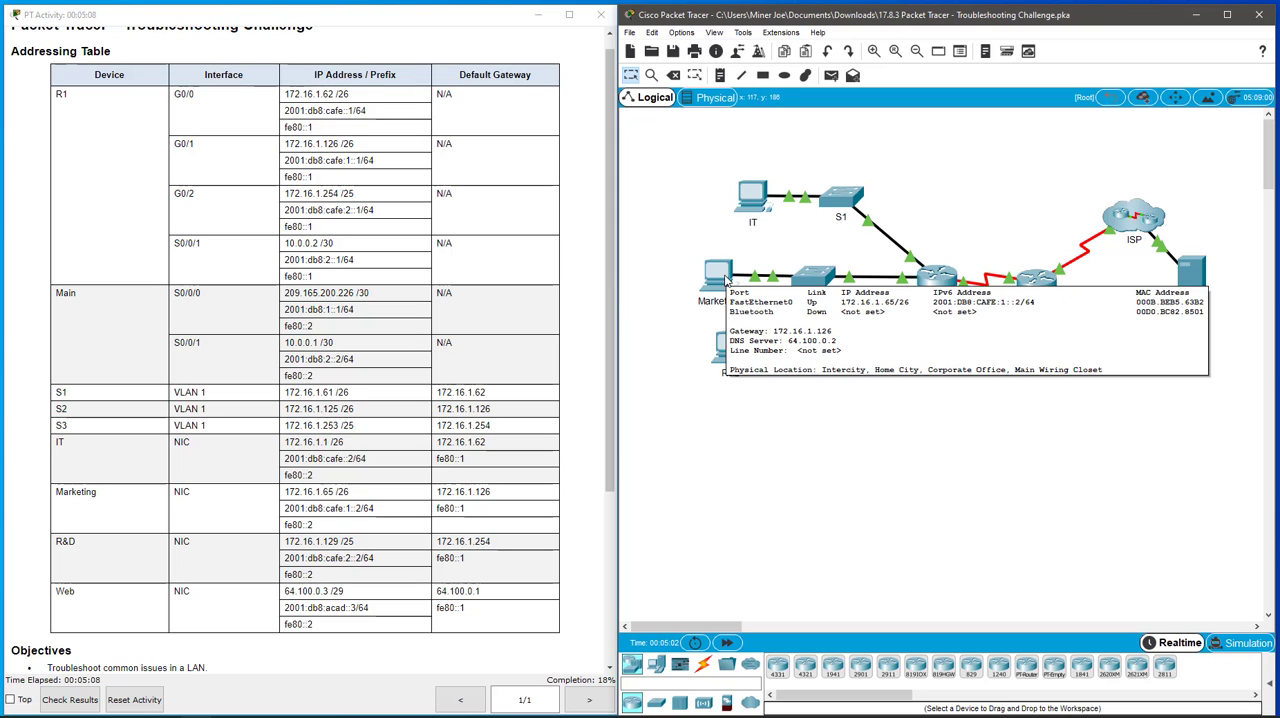
- Log in to router R1's command line with the console password and enter privileged mode with the enable password
left_click(932, 283)
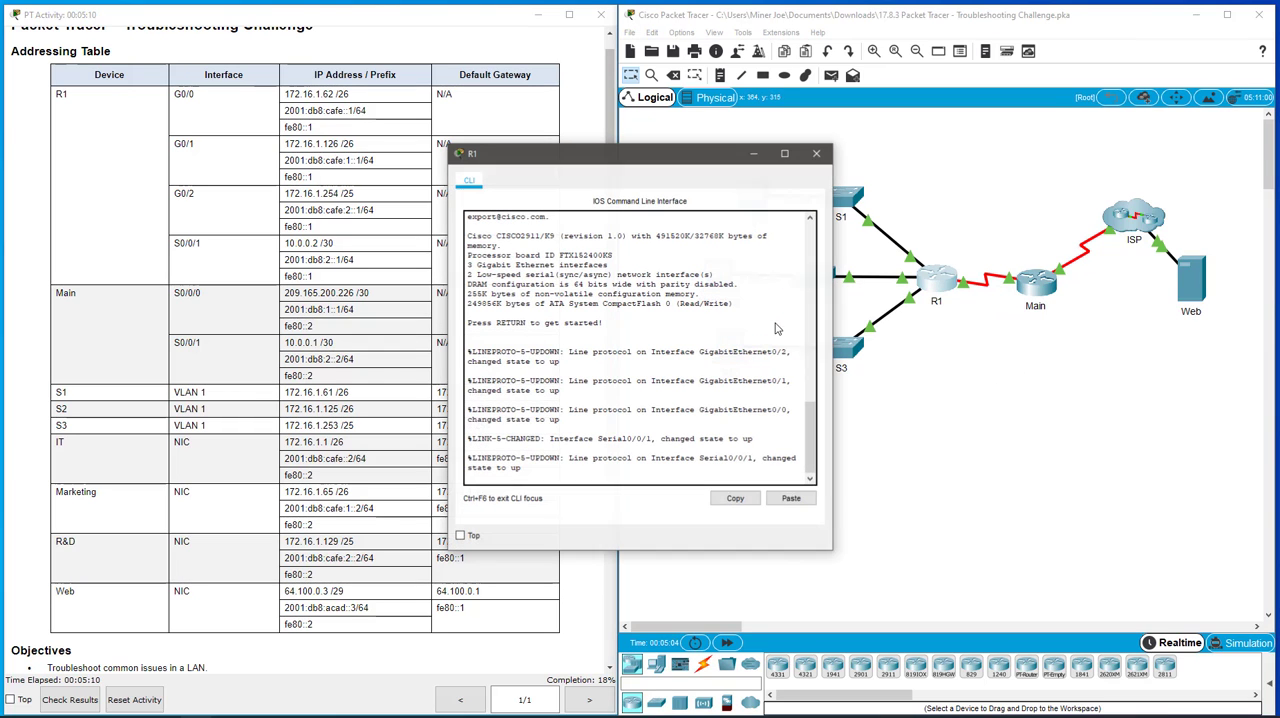
key("Return")
key("Return")
key("Return")
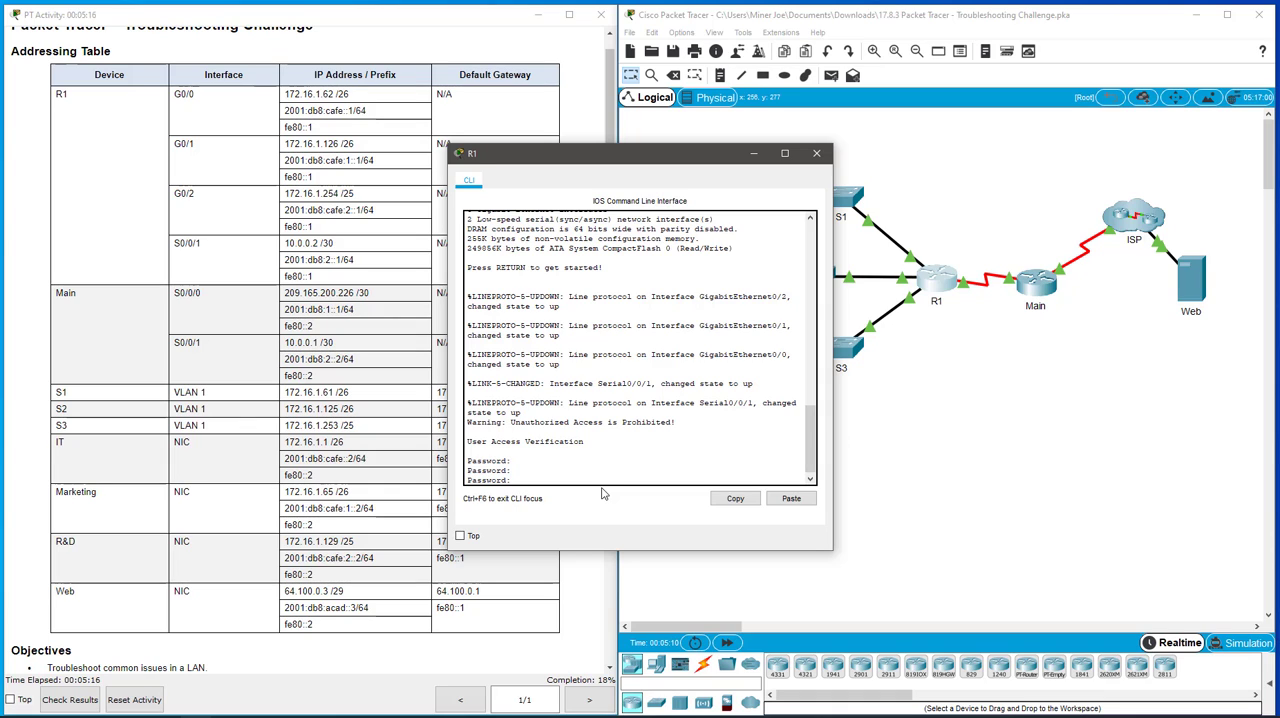
key("Return")
type("en")
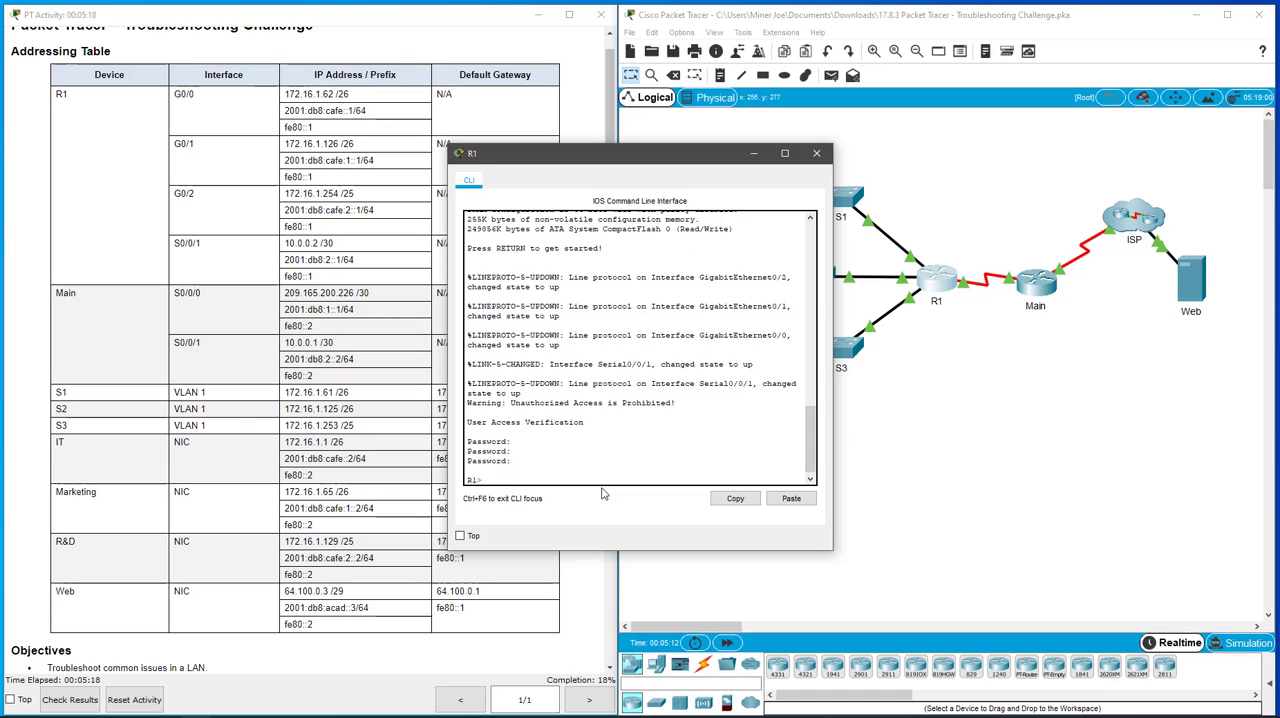
key("Return")
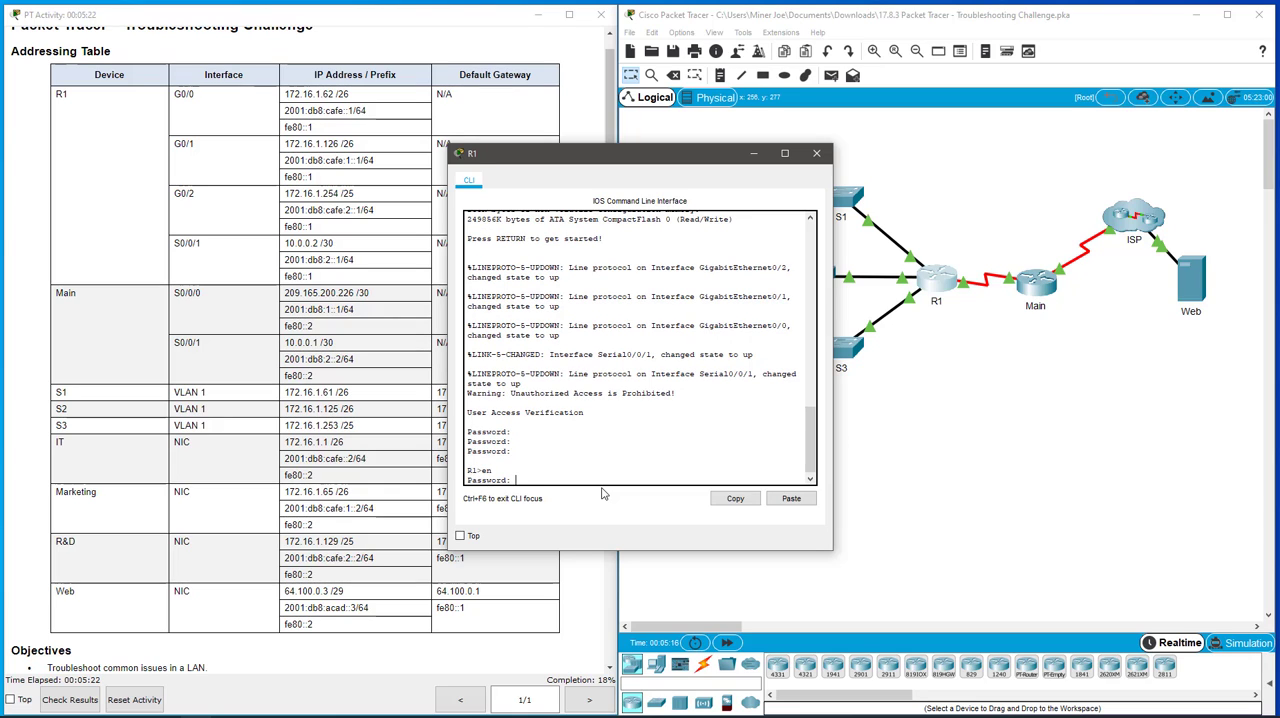
key("Return")
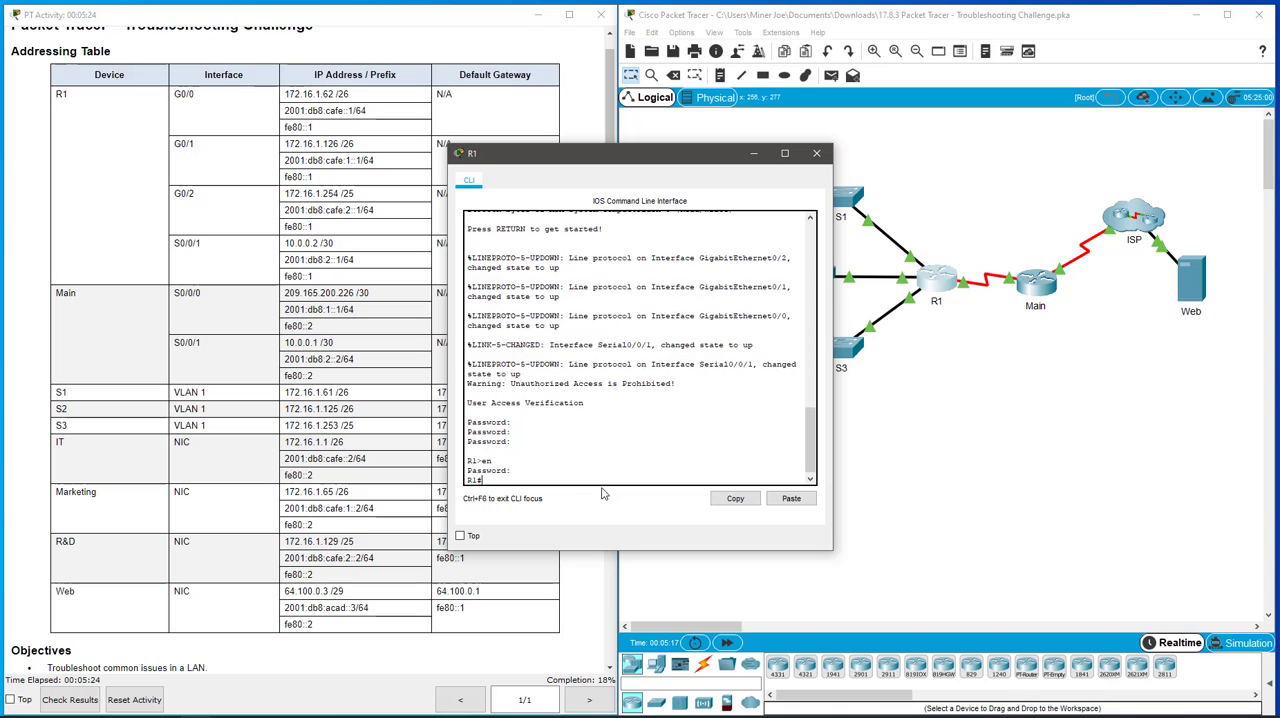
- Display R1's running configuration with show run and page through it to the end
type("show run")
key("Return")
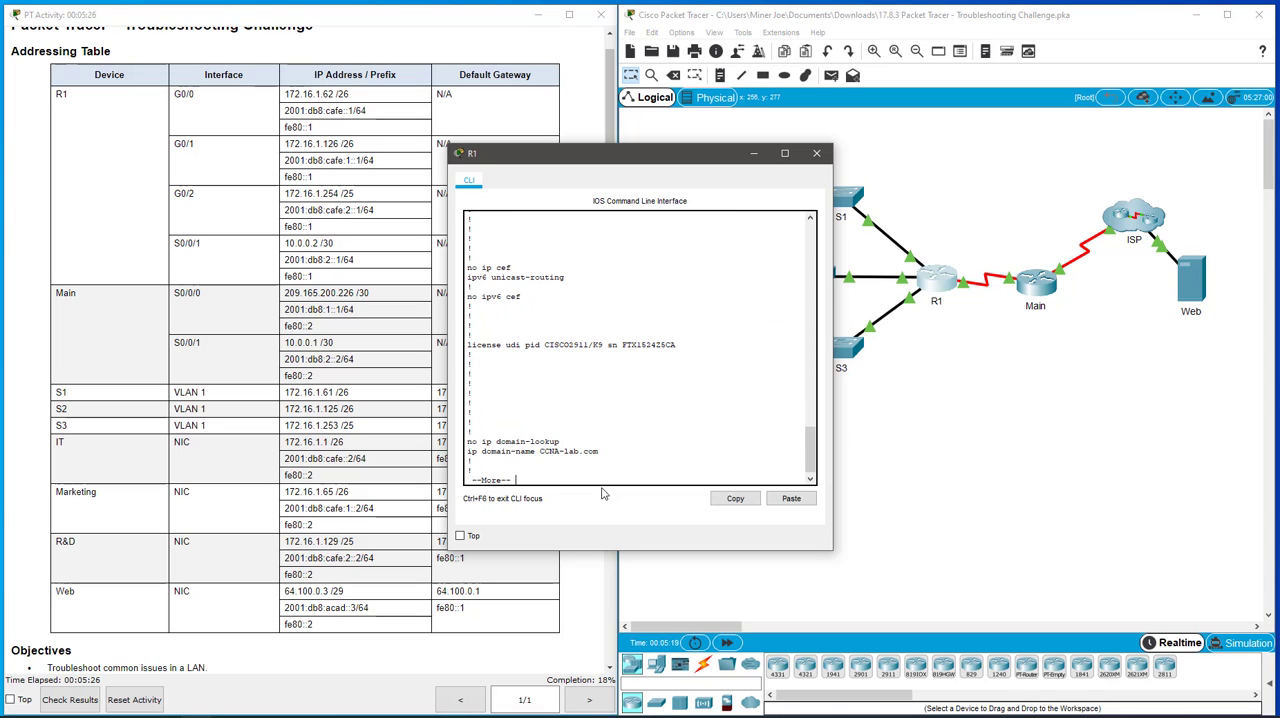
key("space")
key("space")
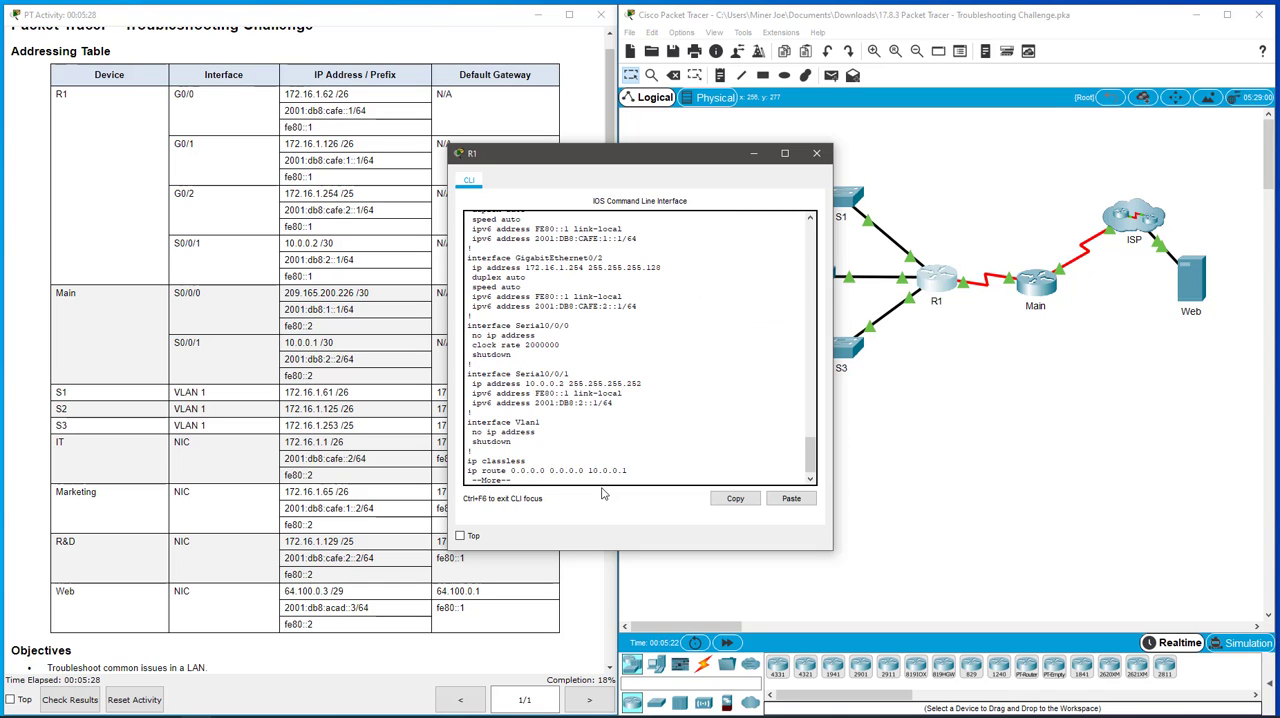
key("space")
key("space")
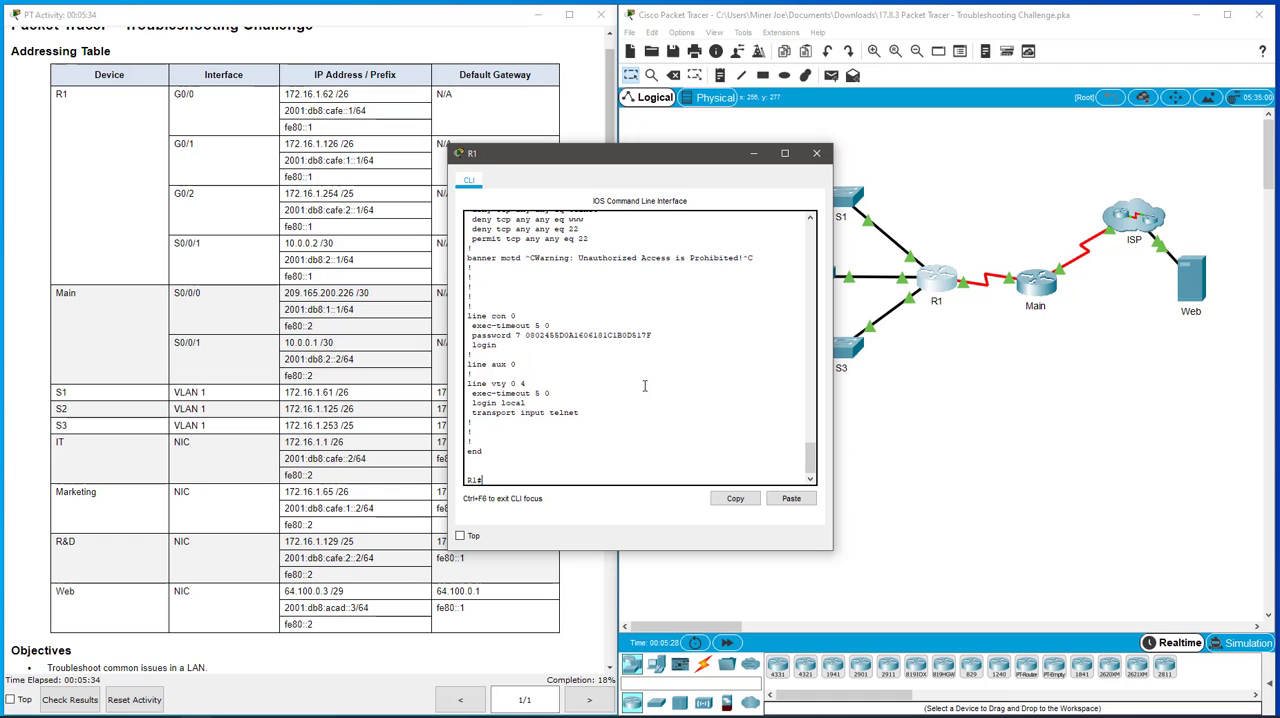
- List R1's interfaces with show ip int brief and compare their IPv4 addresses with the addressing table, especially GigabitEthernet0/1
type("show ip int brief")
key("Return")
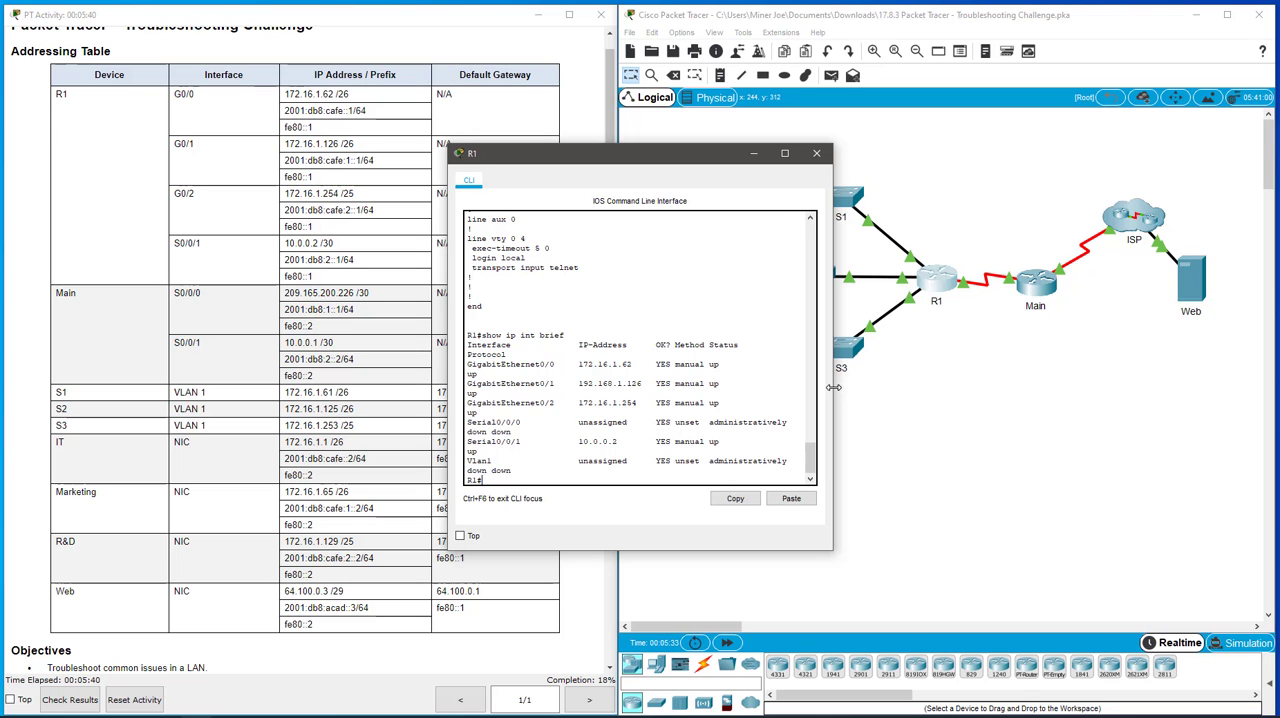
left_click_drag(833, 387, 991, 395)
left_click_drag(794, 166, 941, 181)
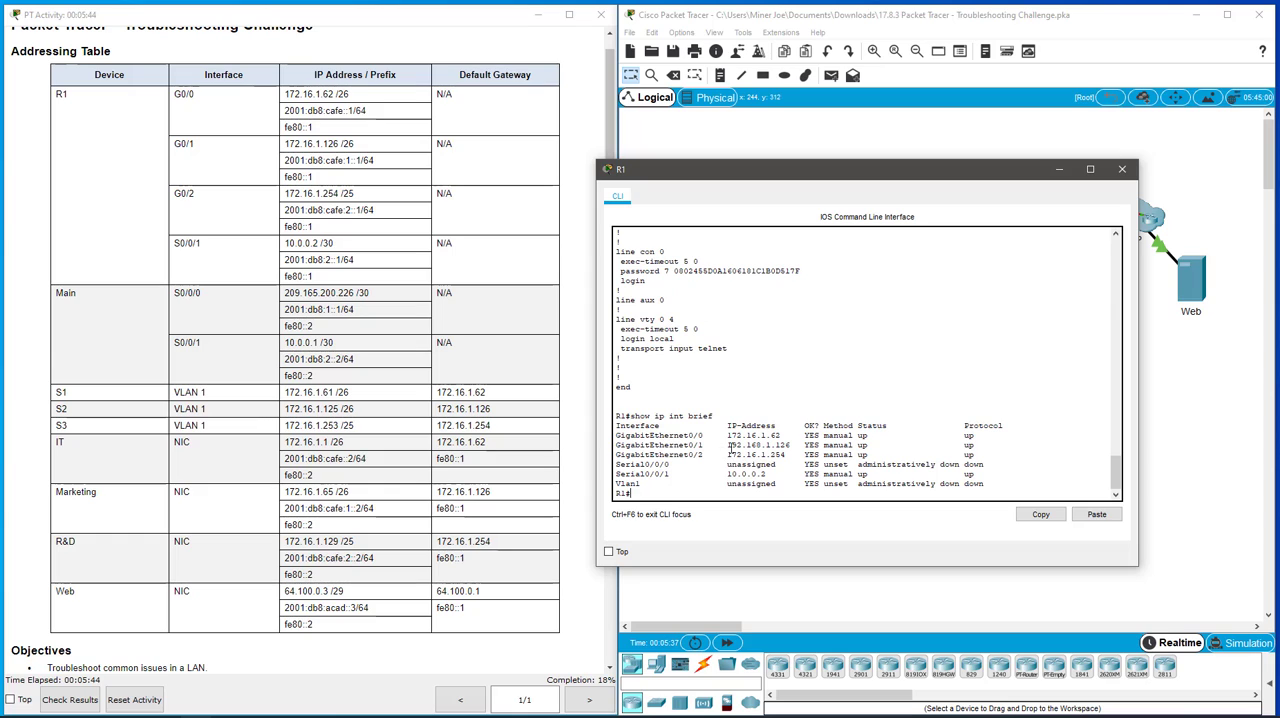
left_click_drag(617, 445, 806, 446)
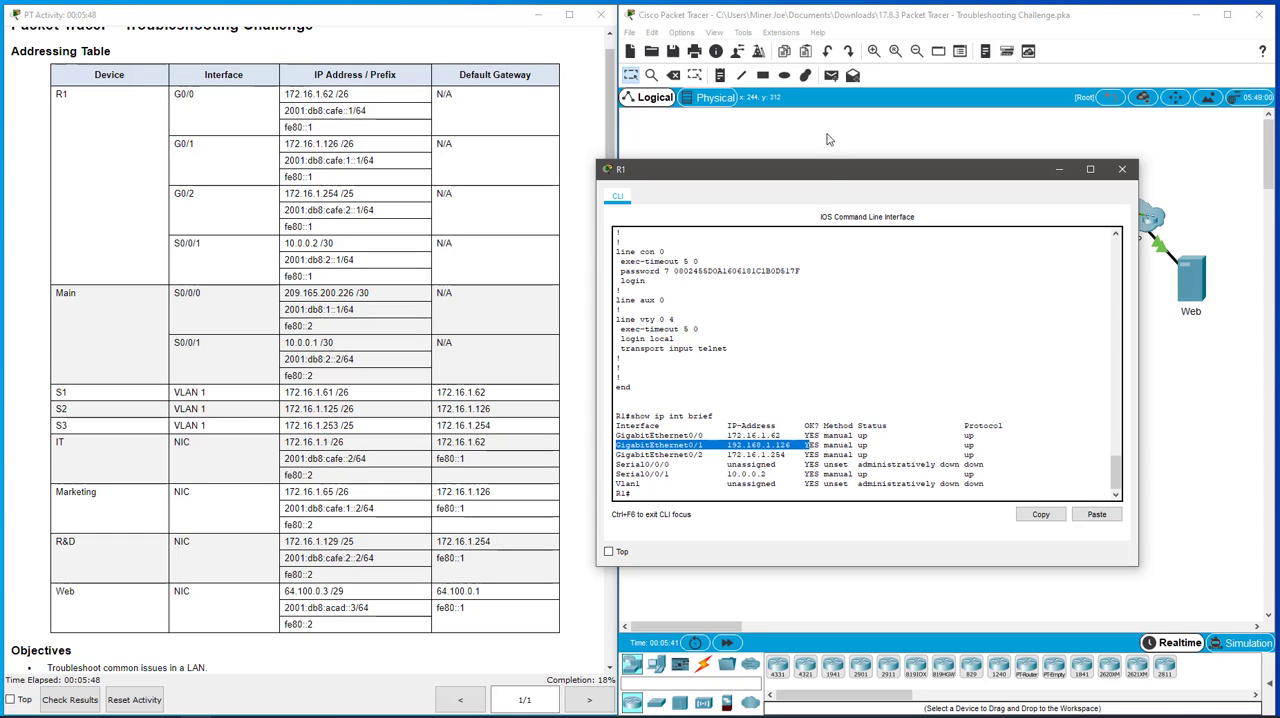
left_click_drag(830, 172, 830, 207)
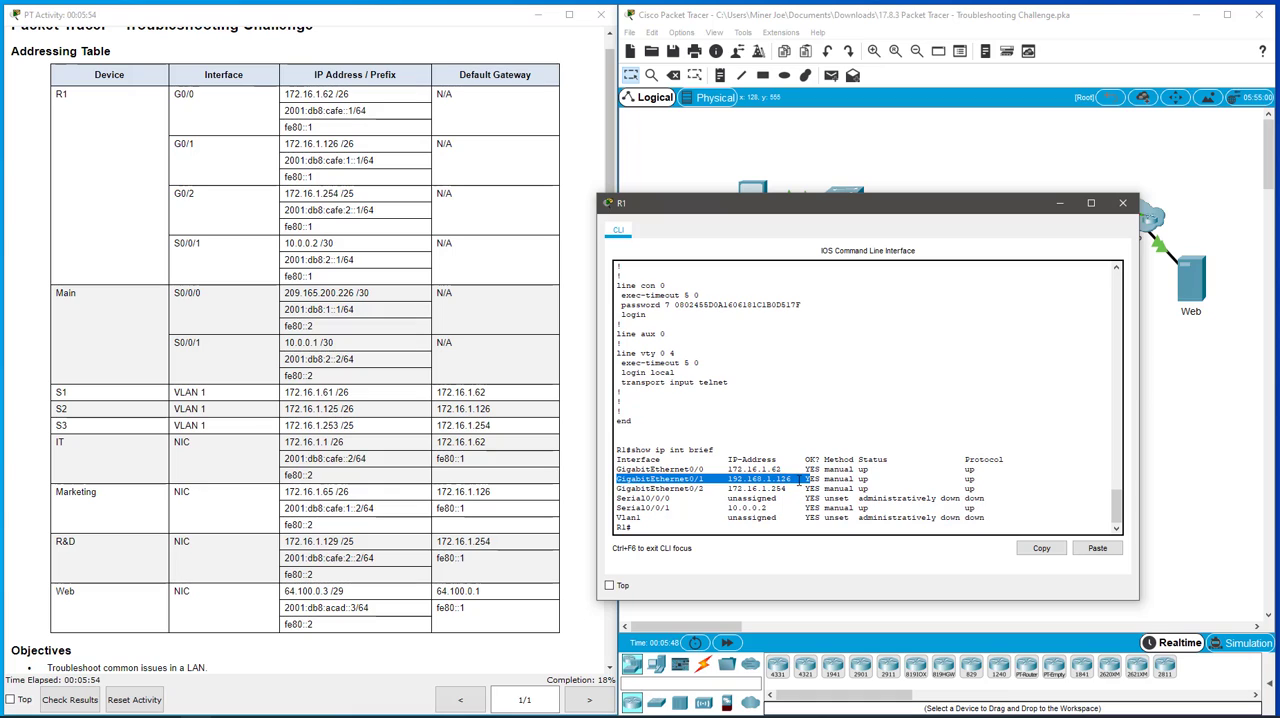
left_click(743, 530)
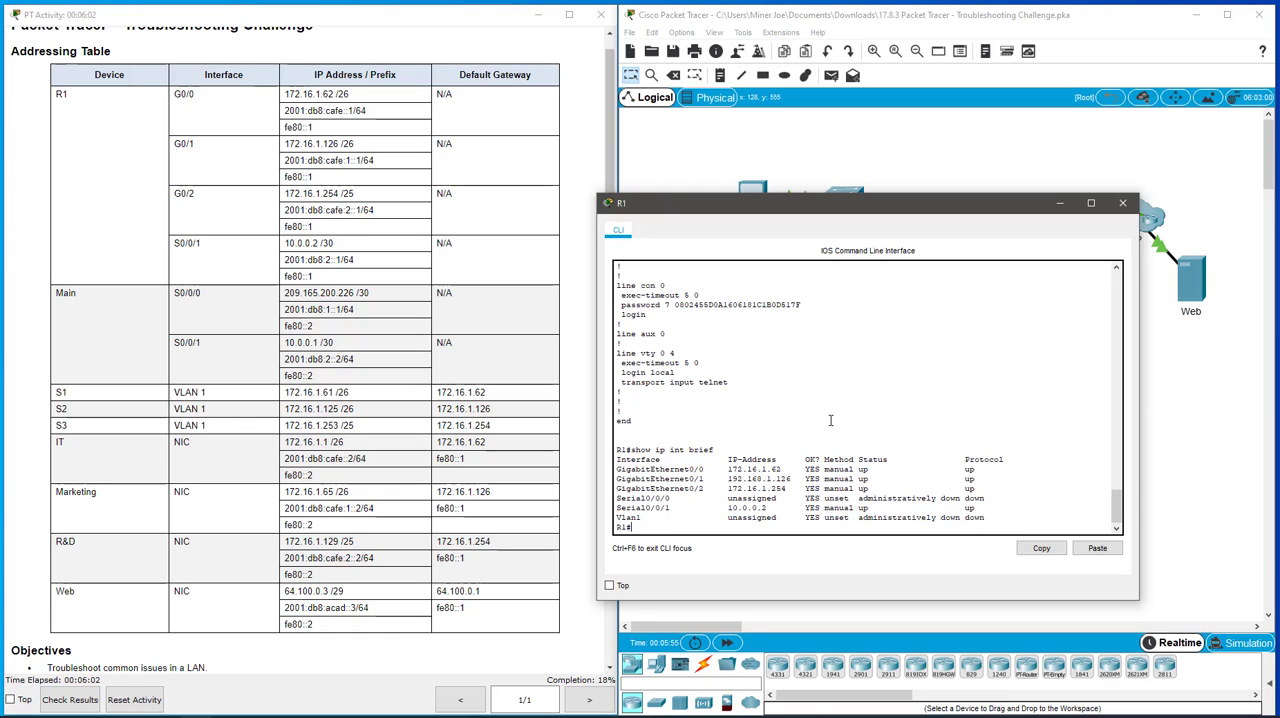
- Set R1's G0/1 interface to IP address 172.16.1.126 with mask 255.255.255.192, and return to privileged EXEC mode
type("confi t")
key("Return")
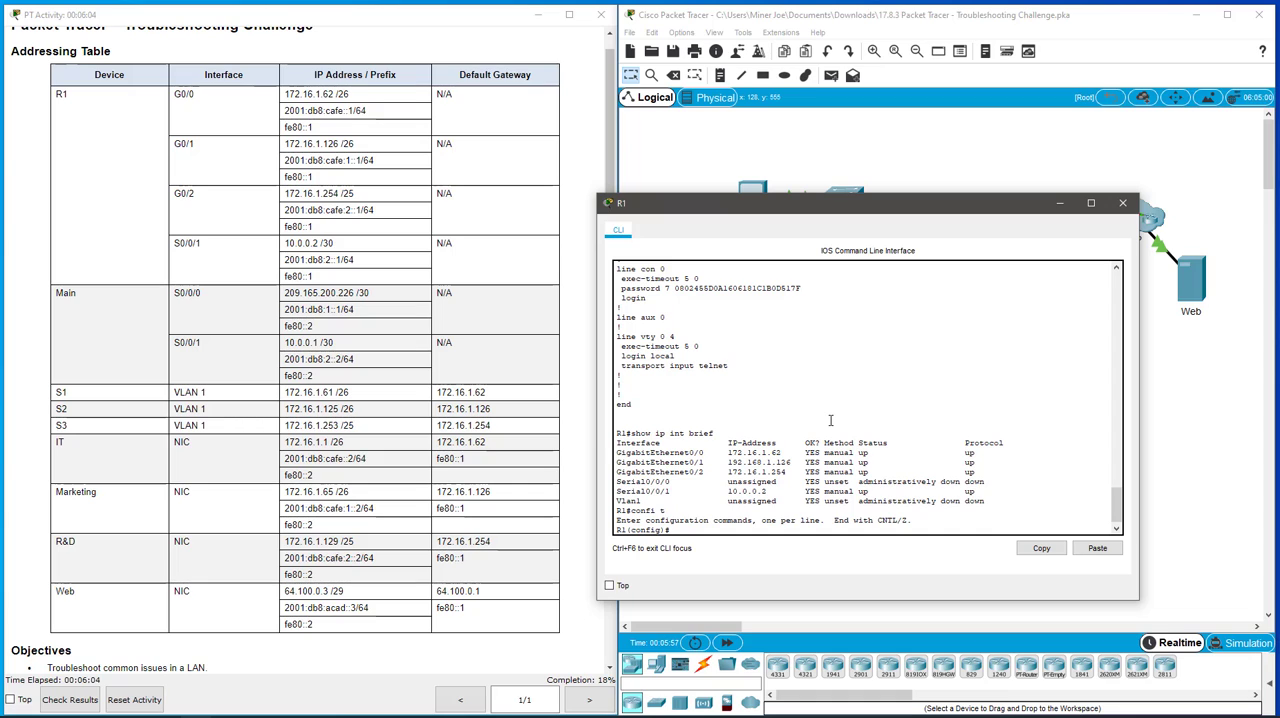
type("int g0/1")
key("Return")
type("ip addr")
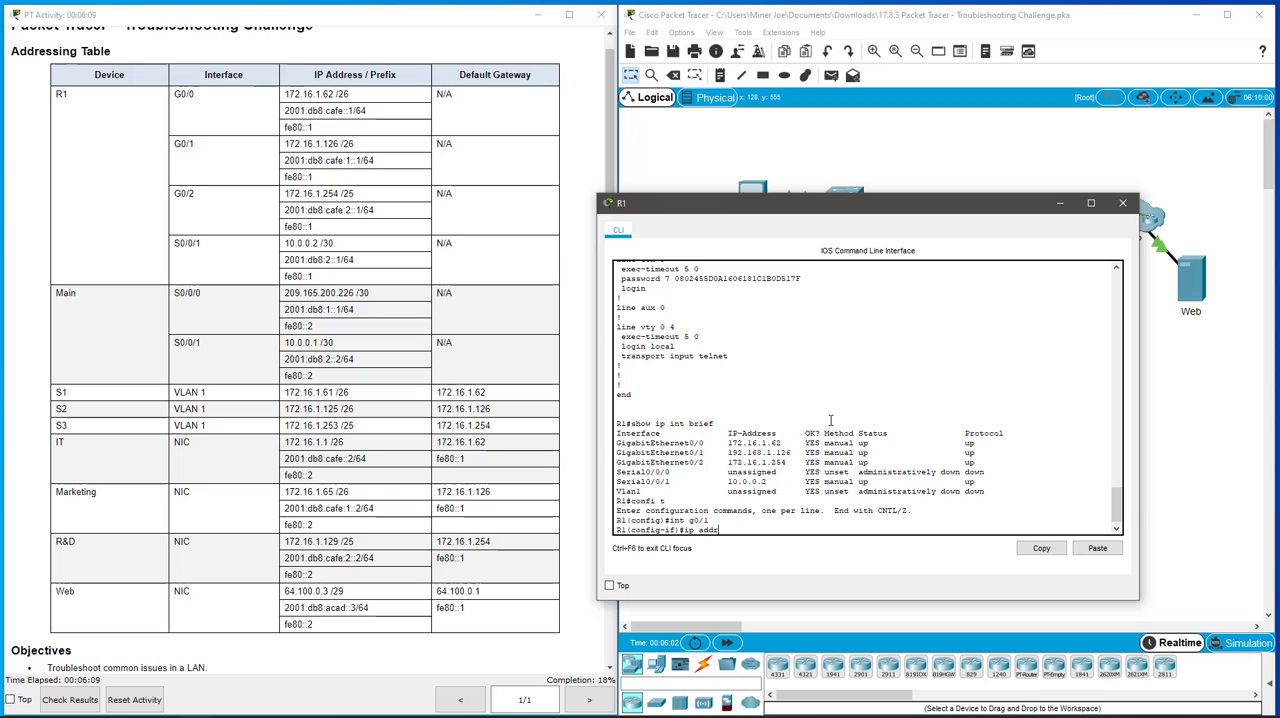
key("Tab")
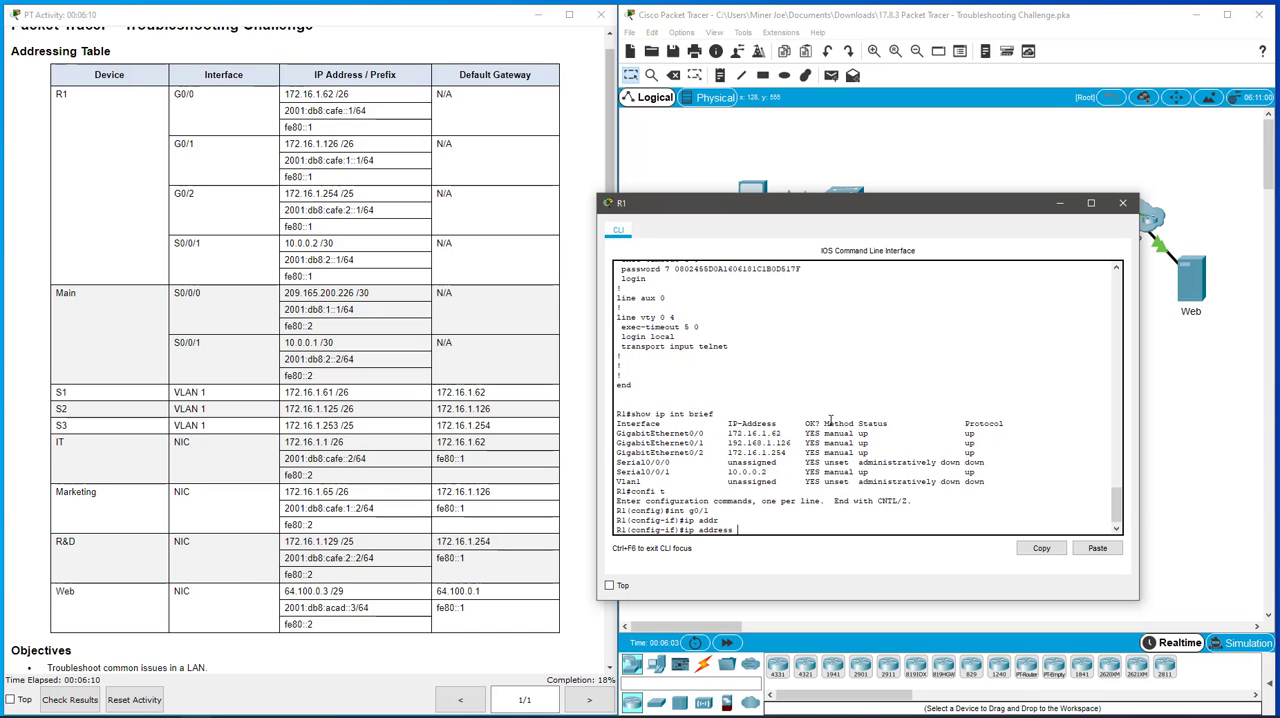
type("172.16.1.126 255")
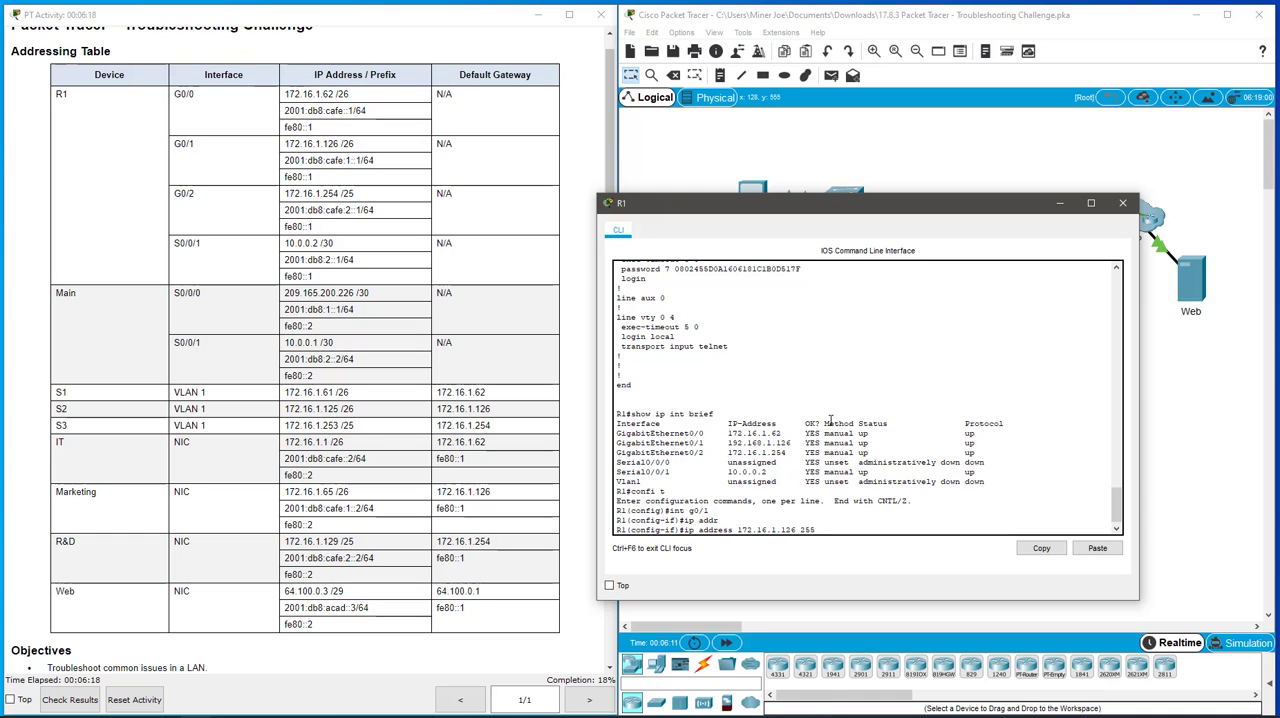
type(".255.255.22")
key("BackSpace")
type("192")
key("Return")
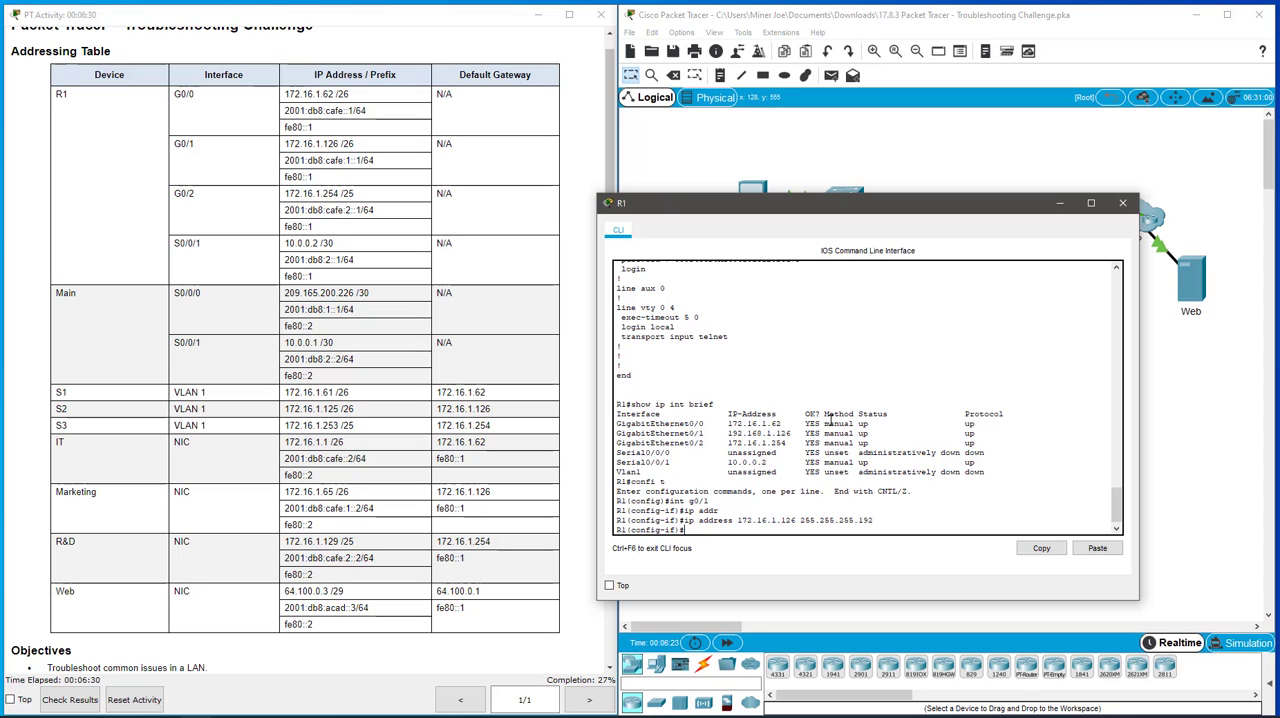
type("exit")
key("Return")
key("Return")
key("Return")
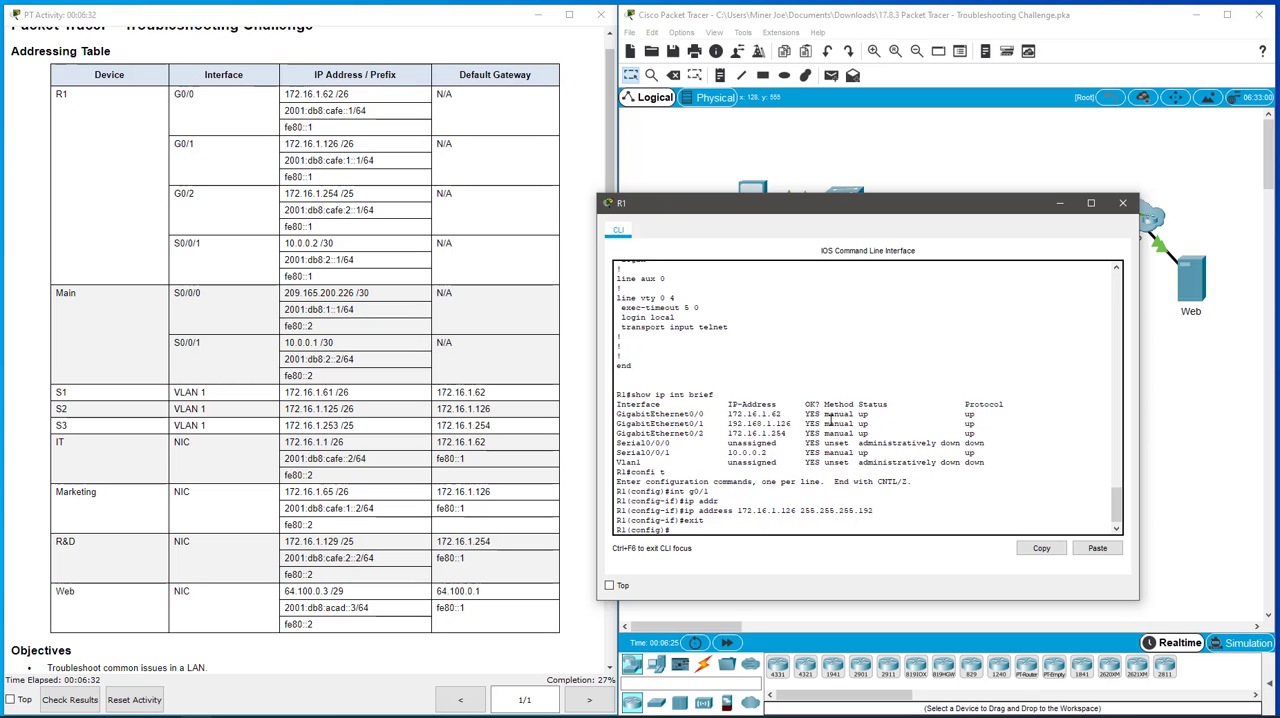
type("exit")
key("Return")
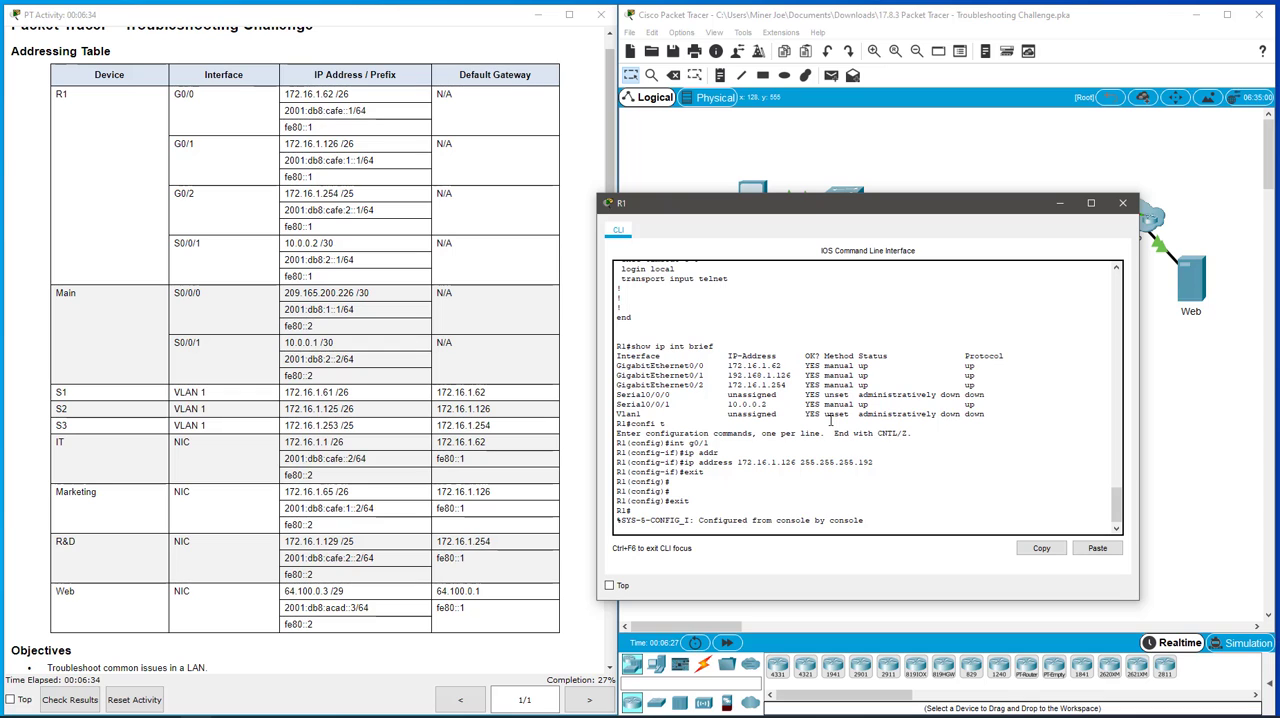
key("Return")
key("Return")
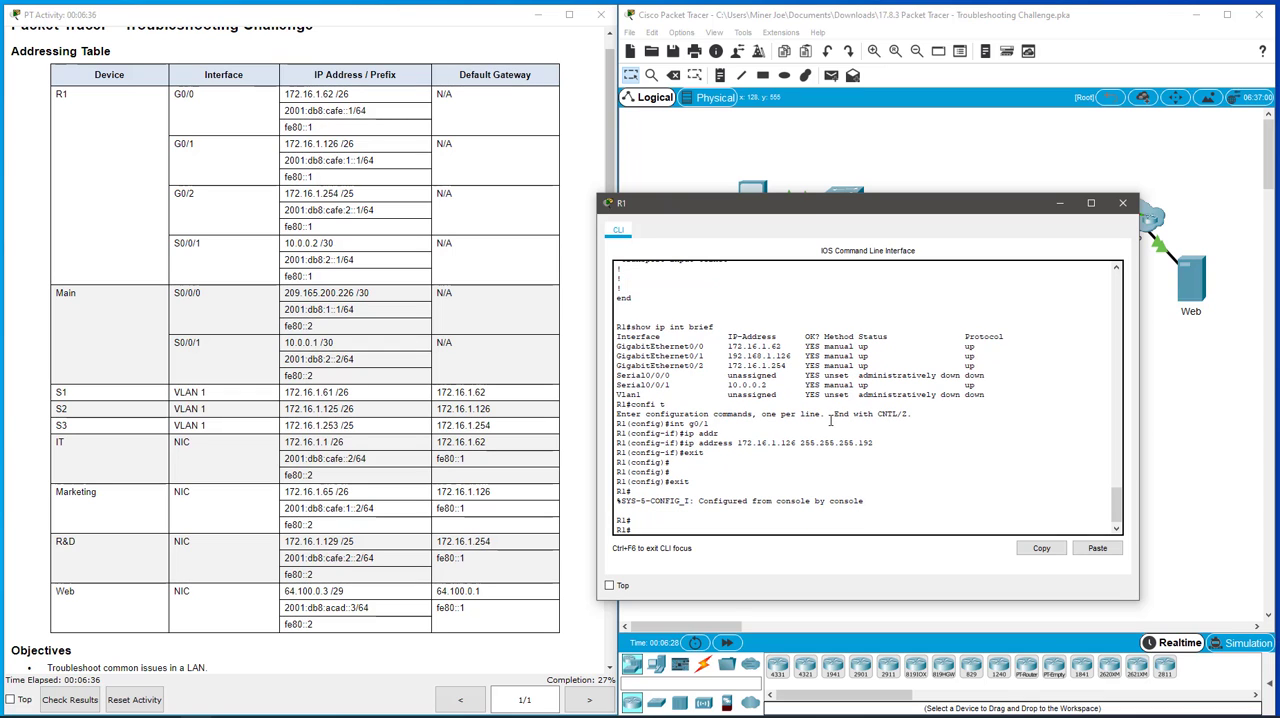
- Review the activity's scenario and instructions, and check R1's SSH status with show ip ssh
left_click(520, 628)
scroll(518, 566, "down", 3)
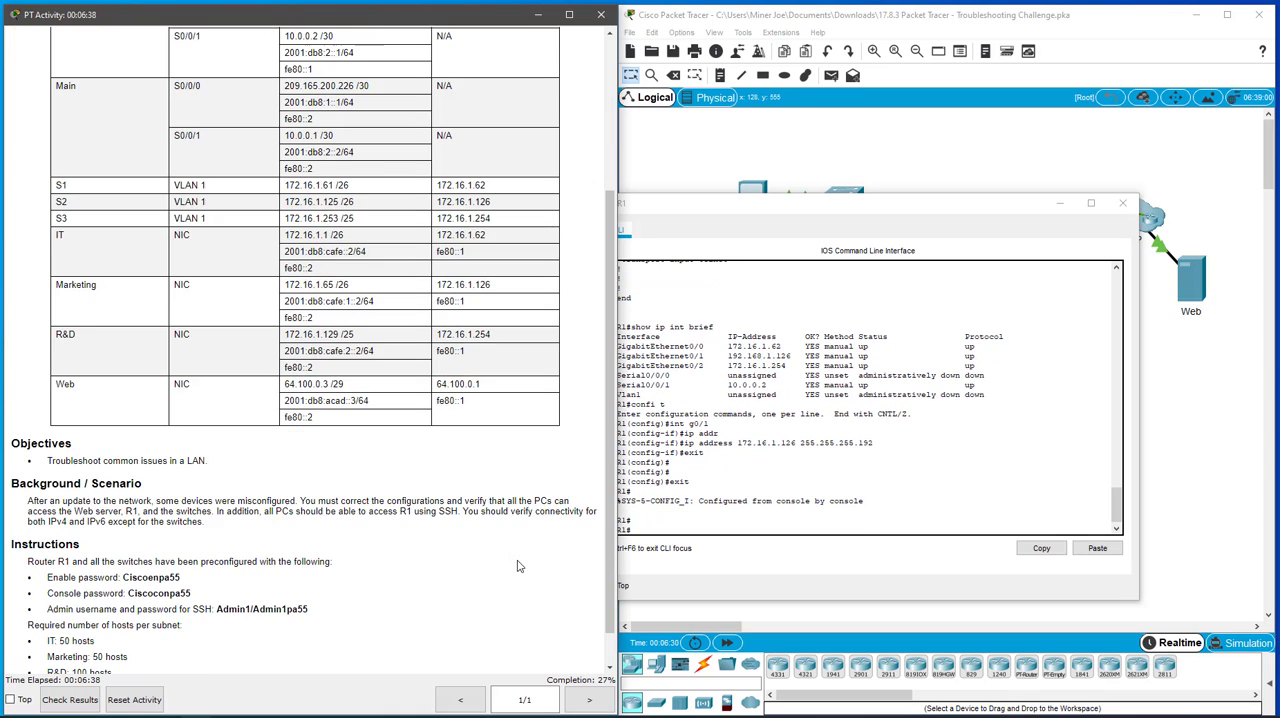
scroll(518, 566, "down", 1)
mouse_move(786, 205)
left_mouse_down()
mouse_move(835, 189)
mouse_move(805, 205)
left_mouse_up()
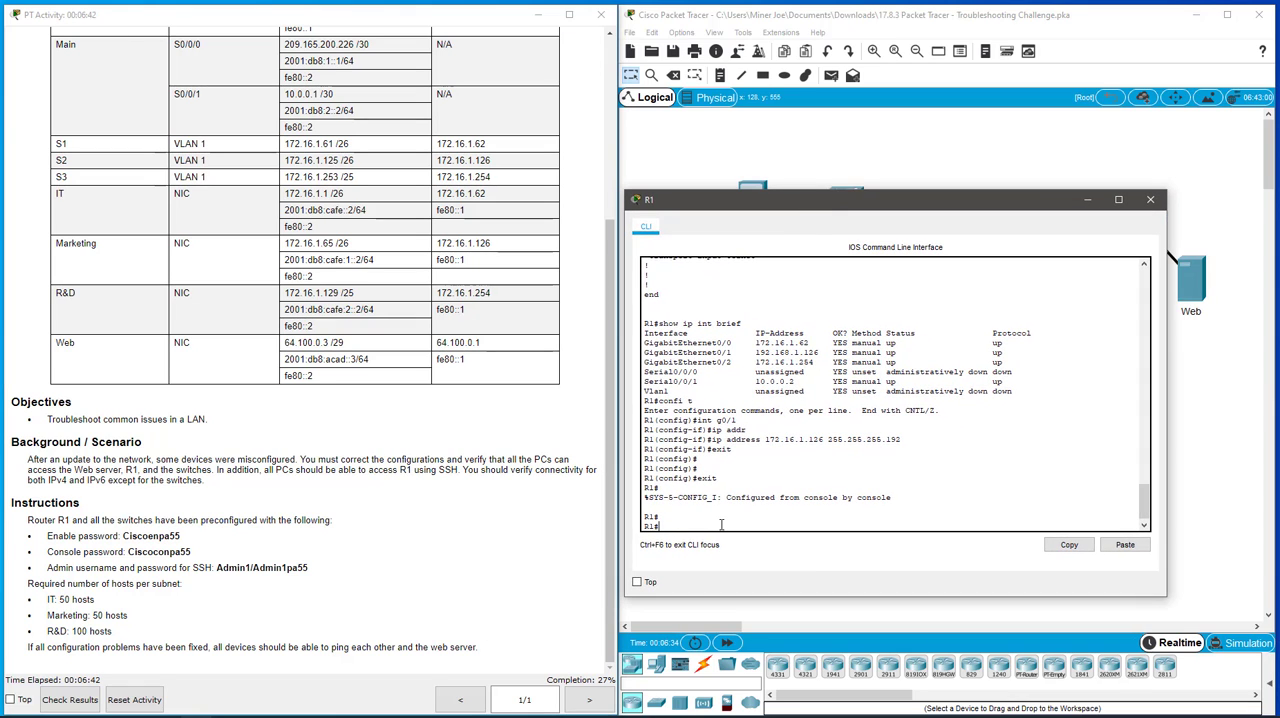
type("sho ip ssh")
key("Return")
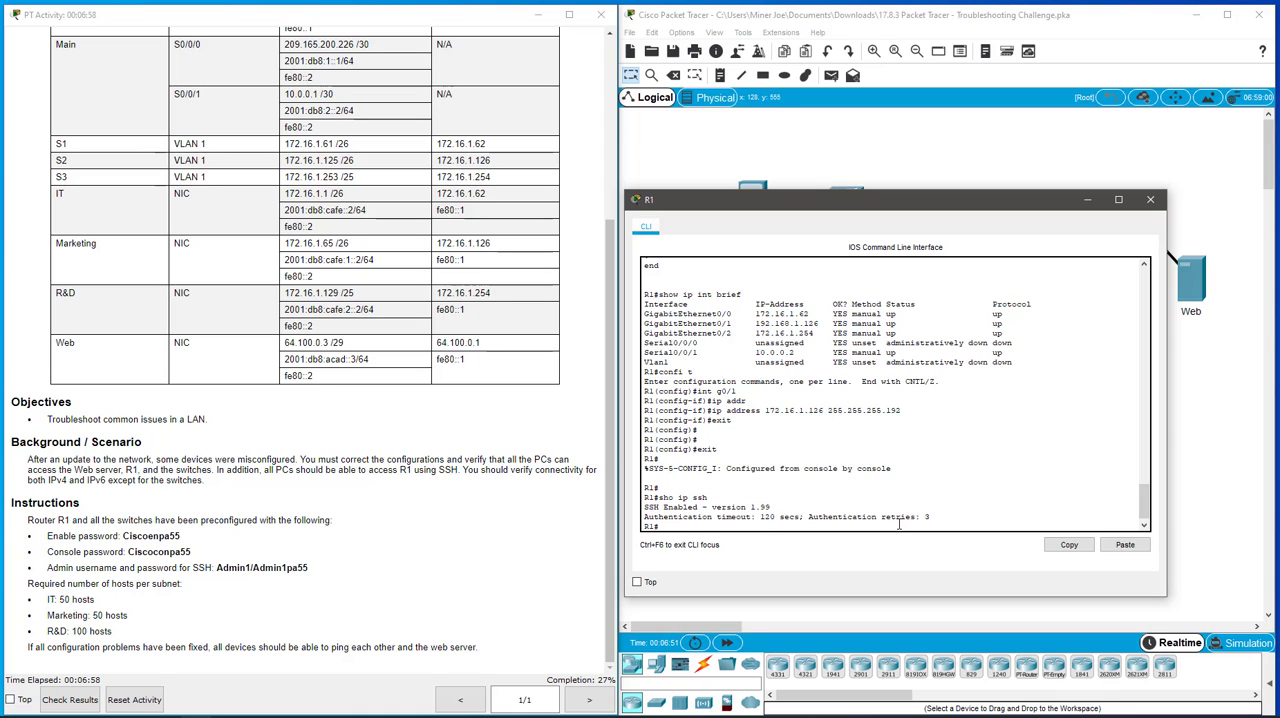
- Display R1's running configuration again and page through its interfaces, routes, access list and line settings
type("show run")
key("Return")
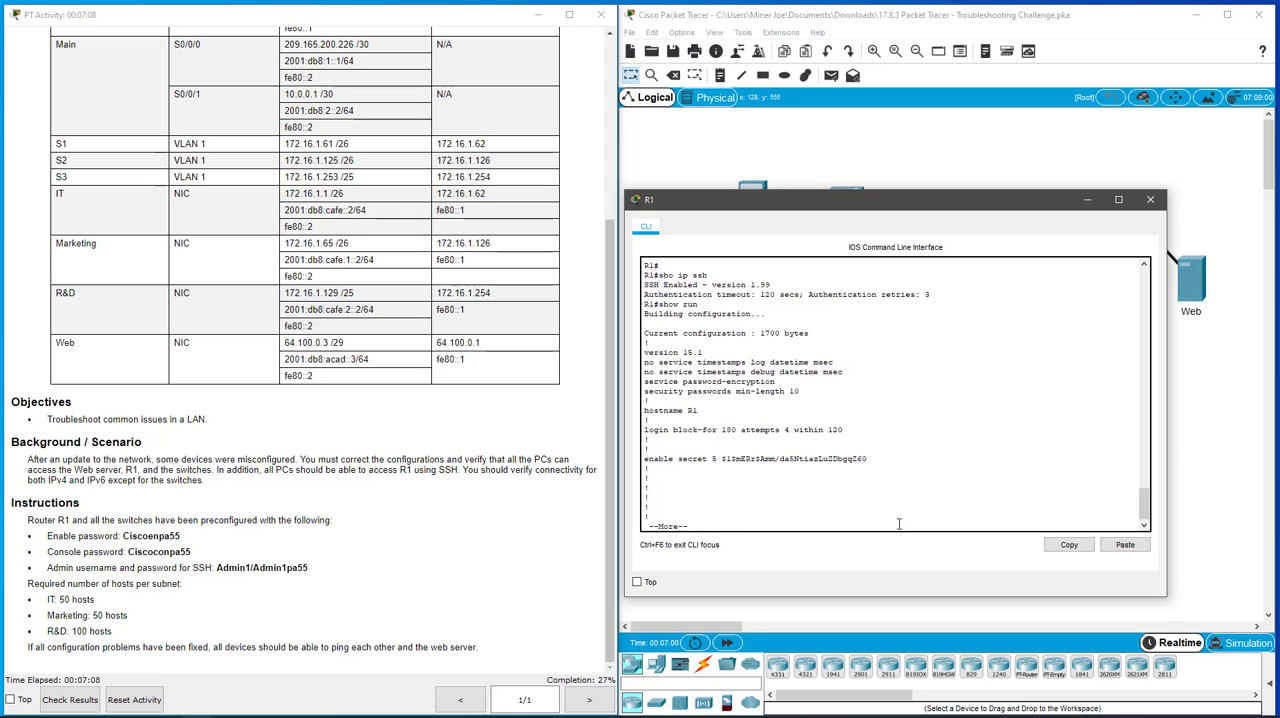
key("Return")
key("Return")
key("Return")
key("Return")
key("Return")
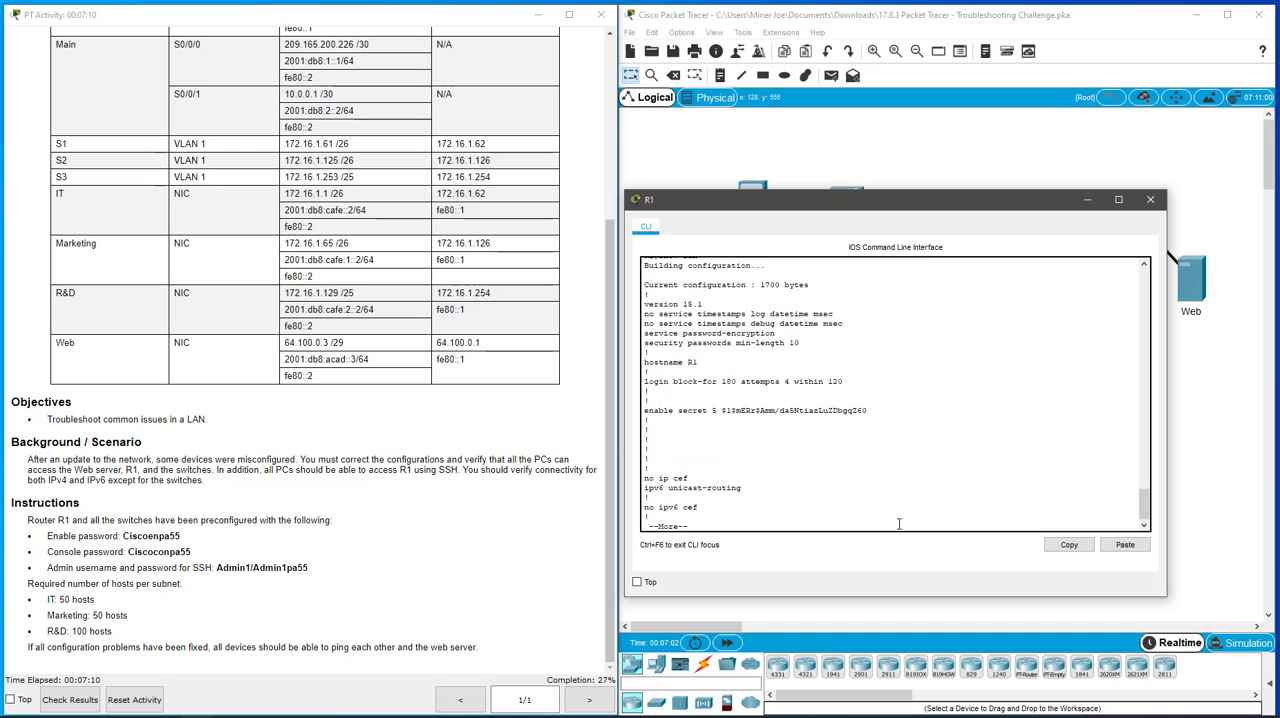
key("Return")
key("Return")
key("Return")
key("Return")
key("Return")
key("Return")
key("Return")
key("Return")
key("Return")
key("Return")
key("space")
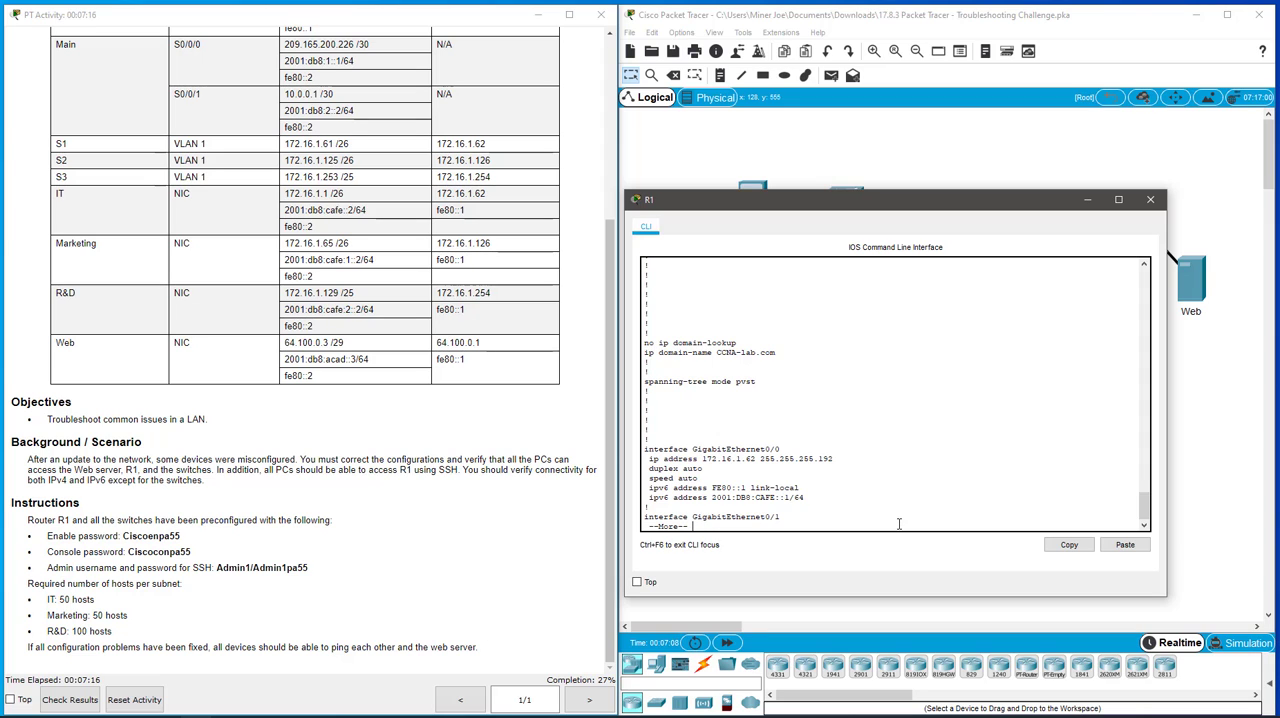
key("space")
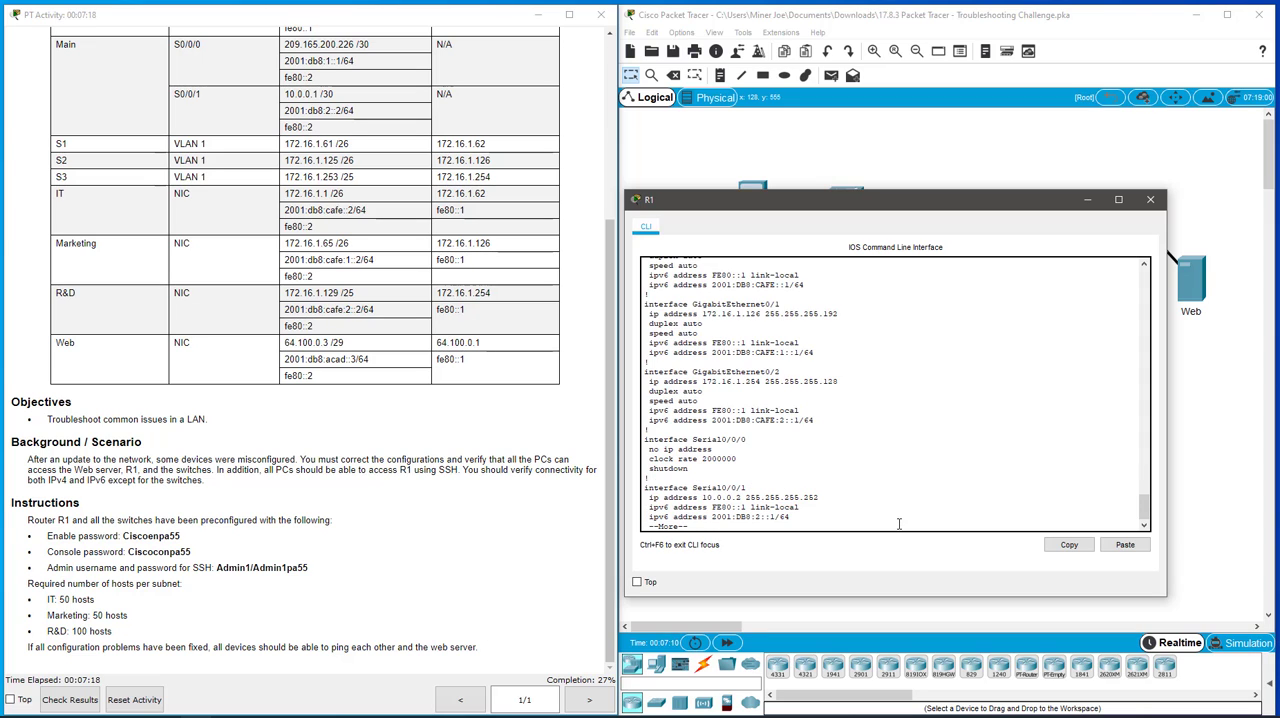
key("space")
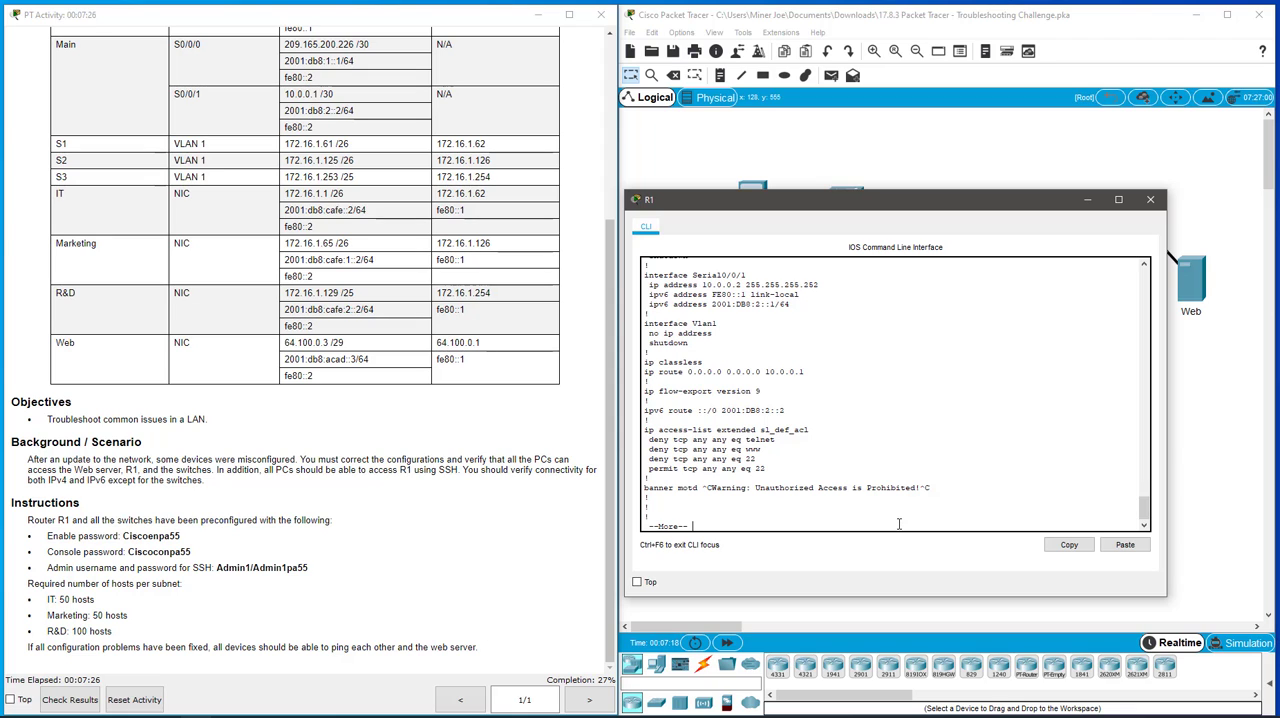
key("space")
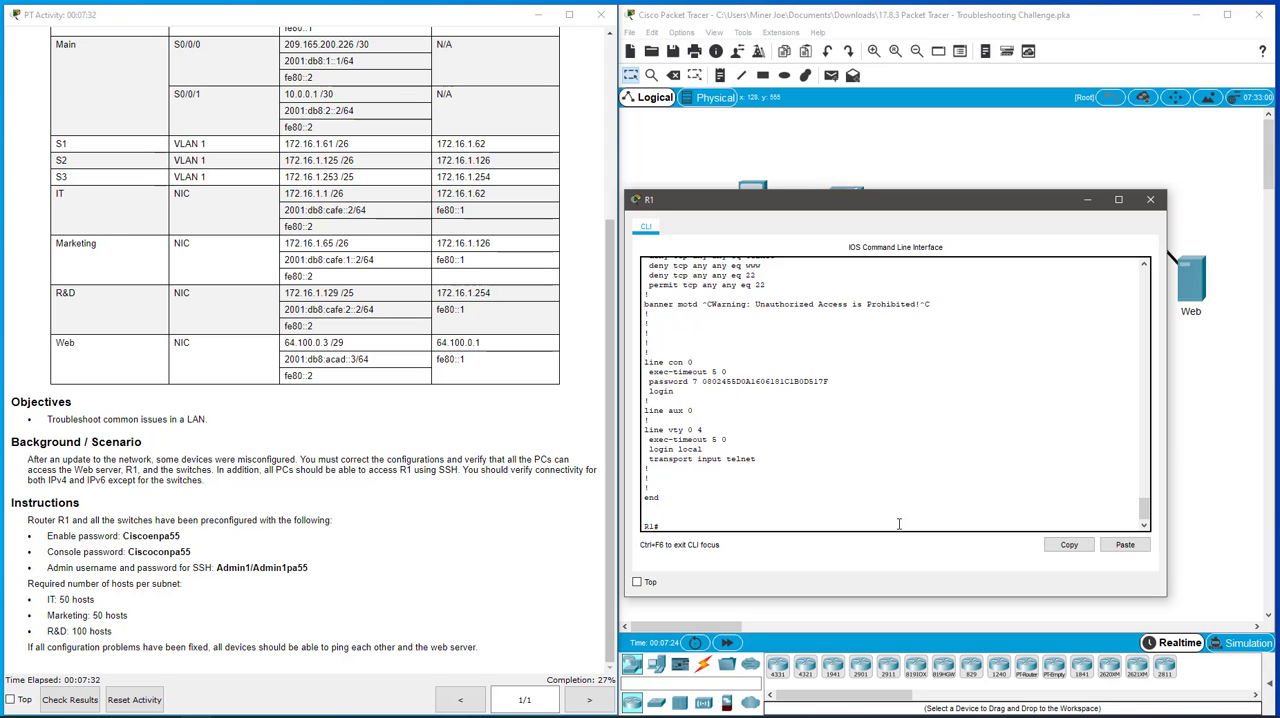
- Examine the login and transport settings under line vty 0 4, and the domain name in R1's running configuration
triple_click(658, 430)
left_click_drag(750, 433, 768, 448)
left_click(768, 448)
left_click_drag(760, 459, 646, 448)
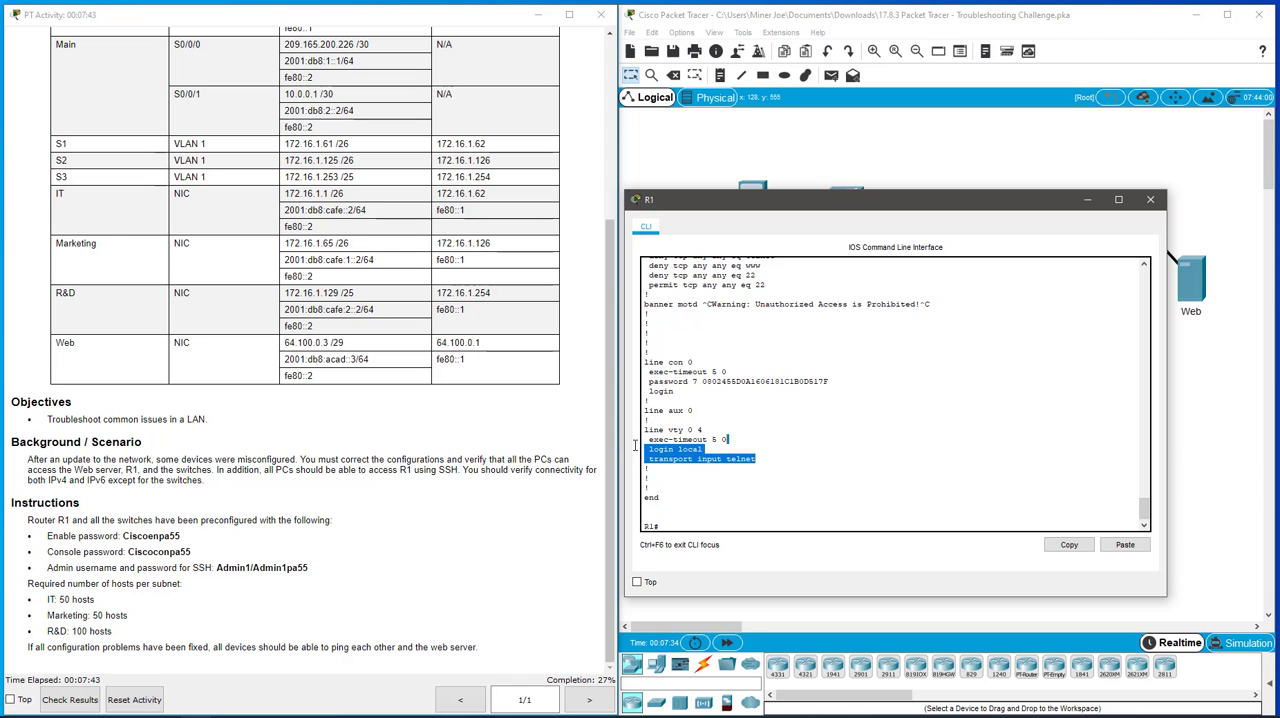
left_click(692, 462)
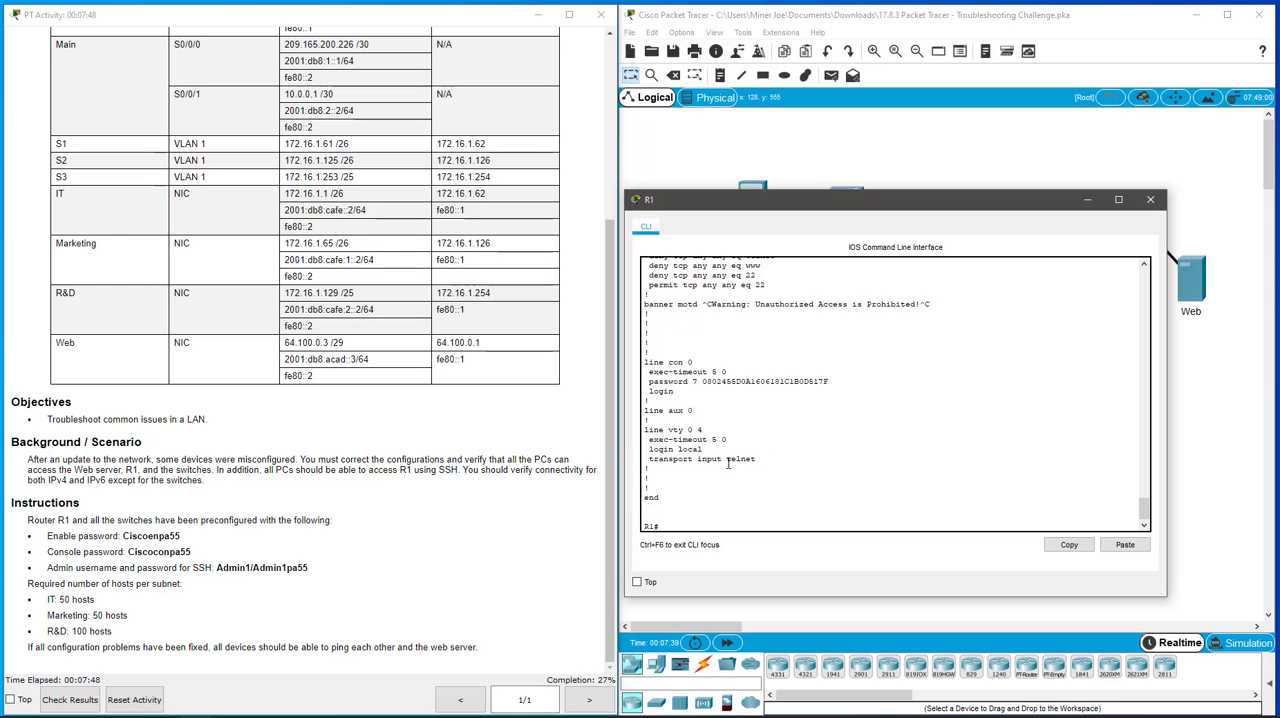
scroll(749, 482, "up", 15)
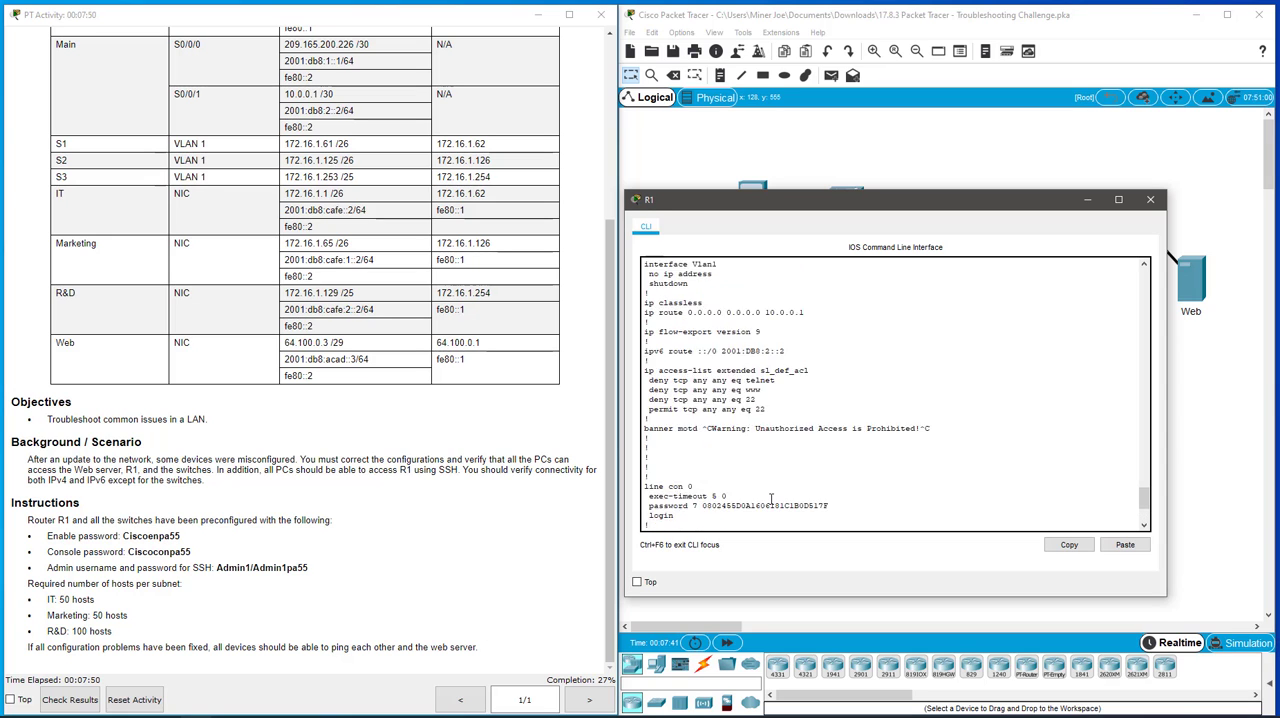
scroll(770, 498, "up", 5)
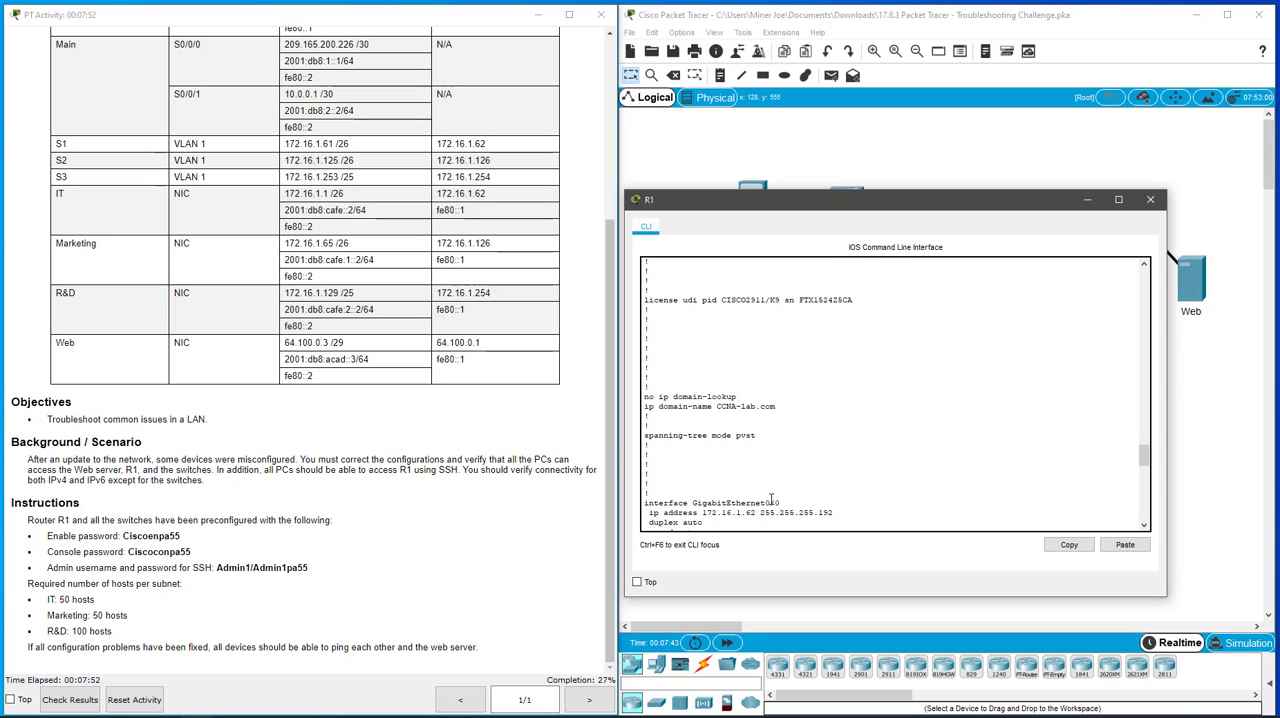
scroll(771, 500, "up", 1)
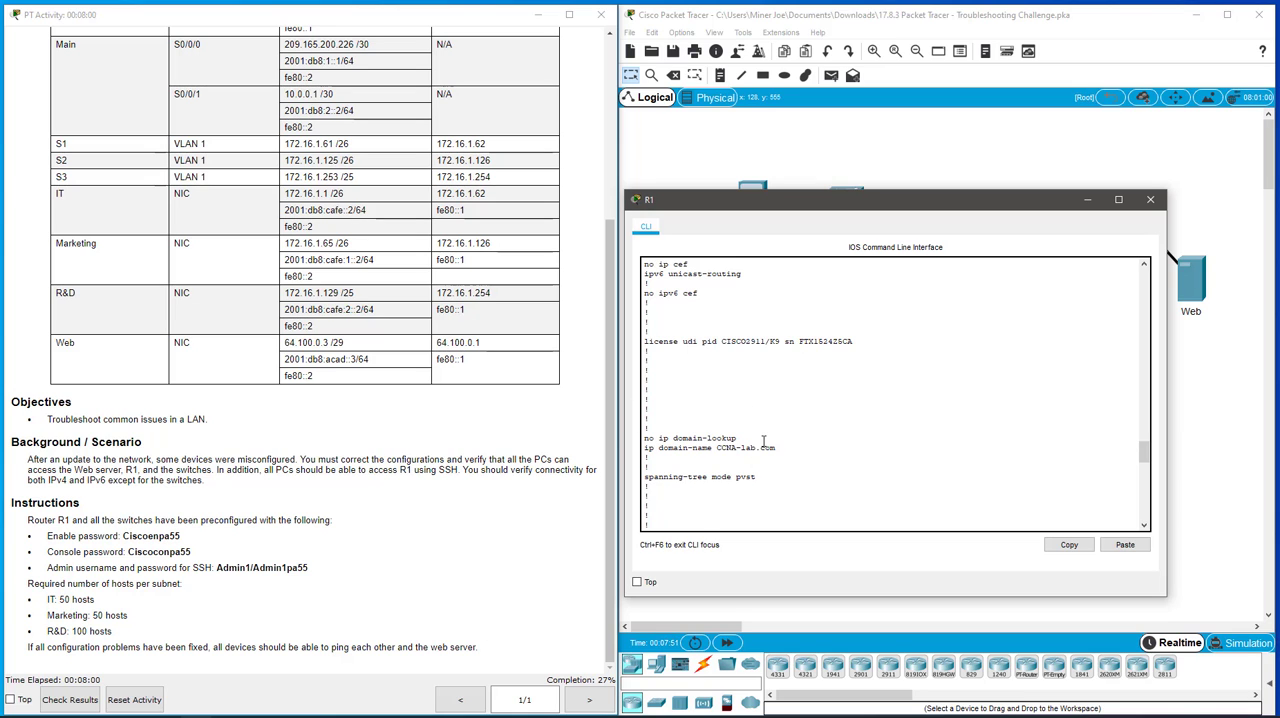
scroll(808, 433, "down", 15)
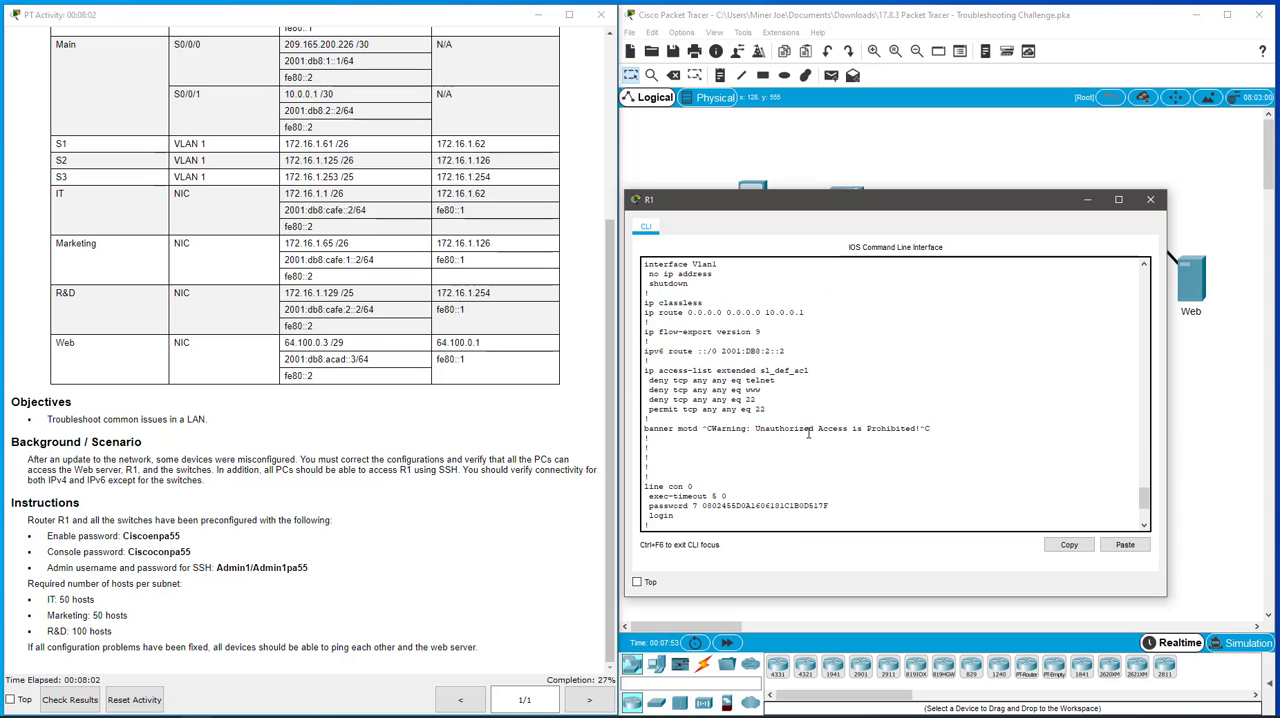
scroll(808, 433, "down", 5)
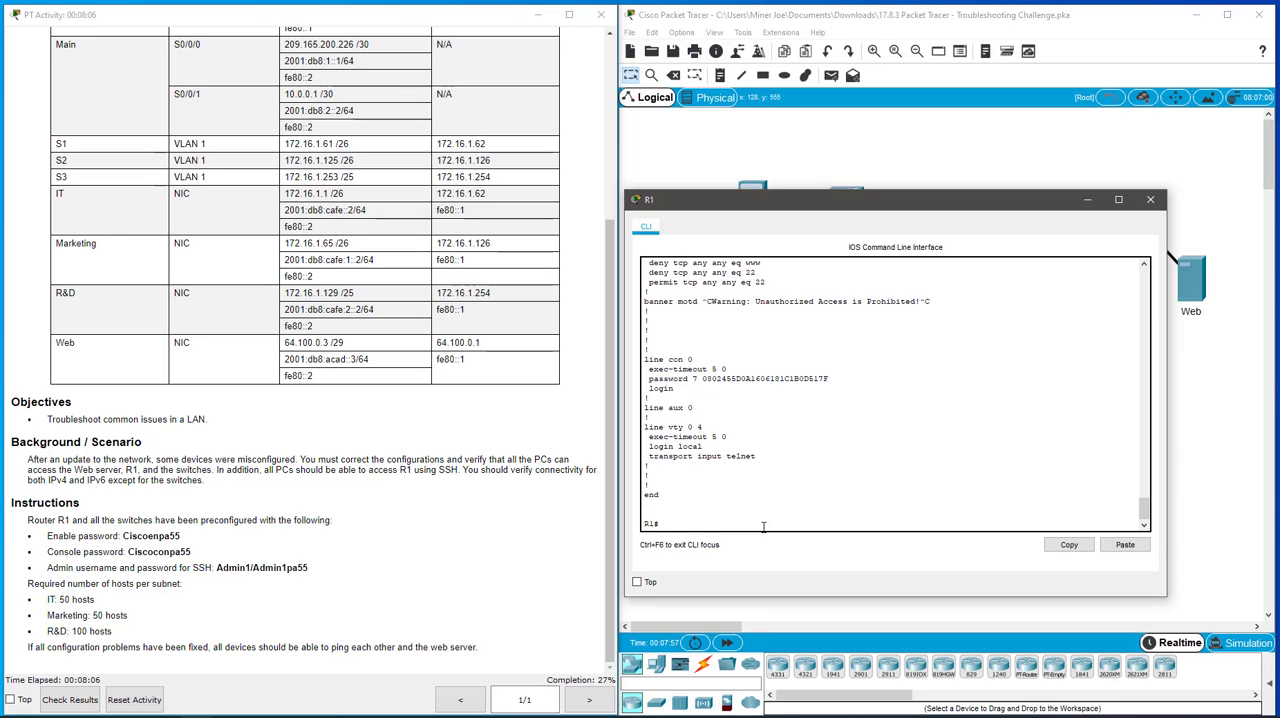
- In R1's global configuration, set transport input ssh on line vty 0 4 and exit line configuration mode
type("config t")
key("Return")
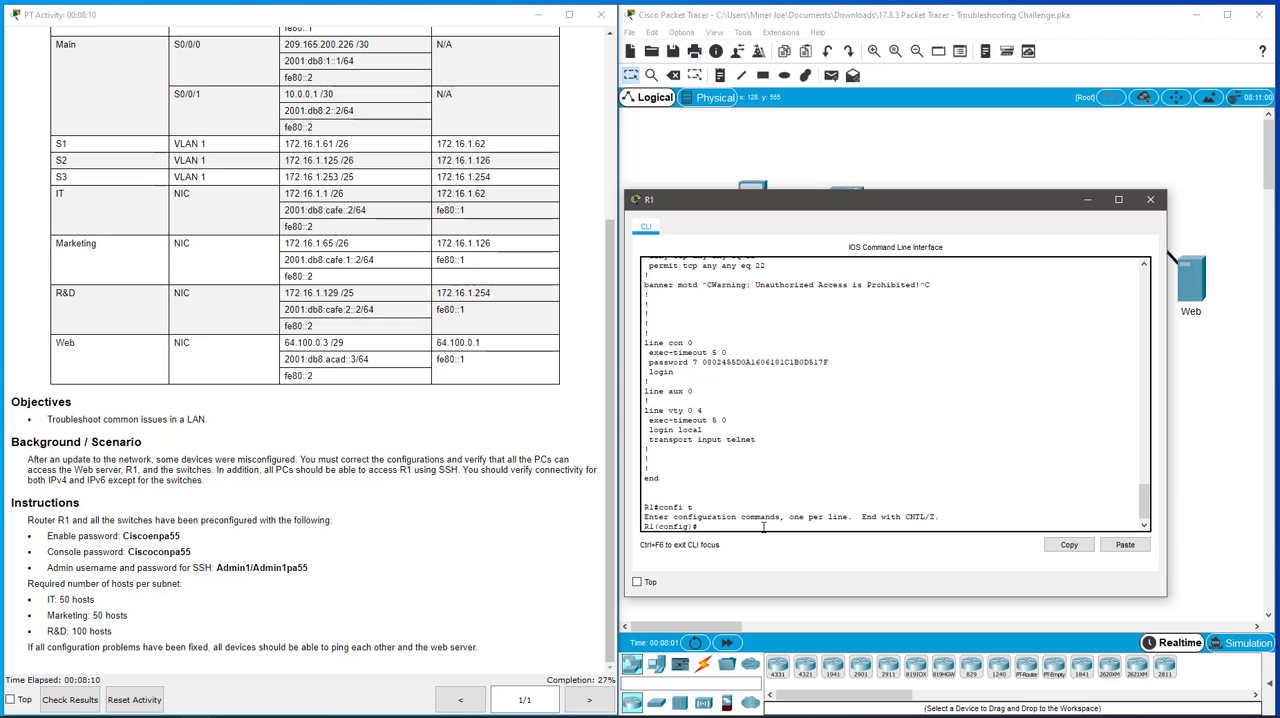
type("line vty 0 4")
key("Return")
type("t")
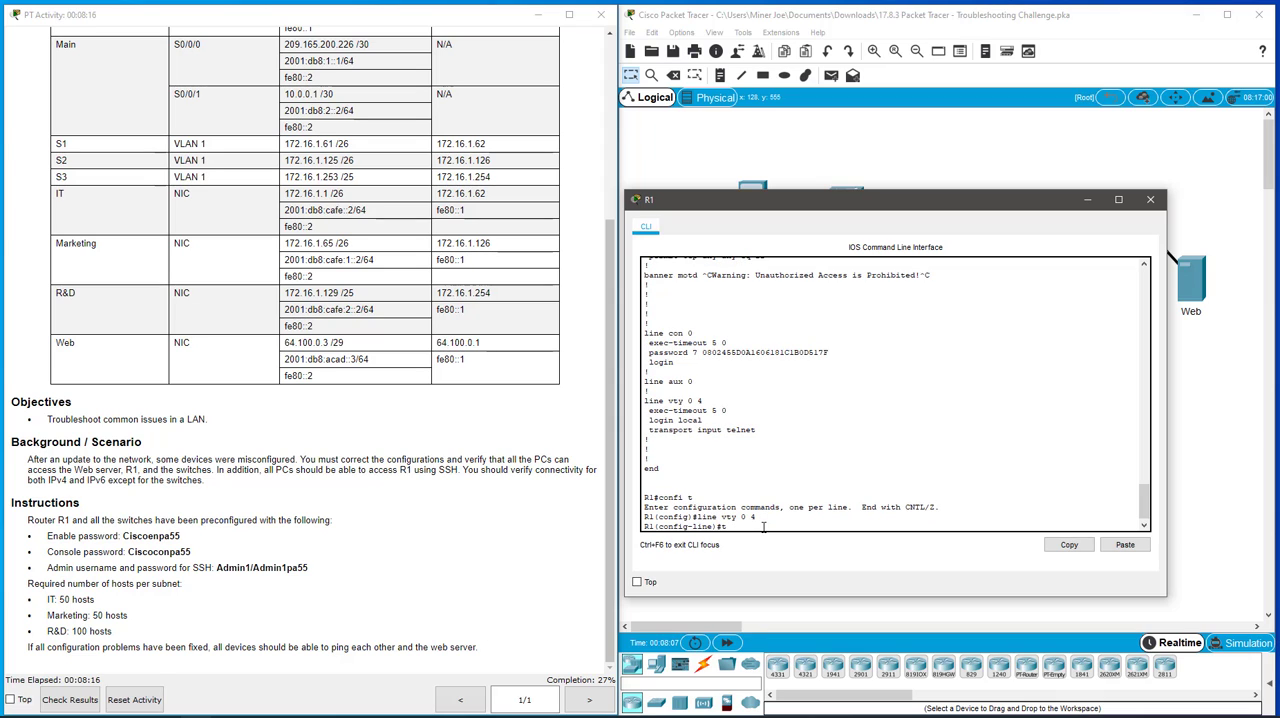
type("ransp")
key("Tab")
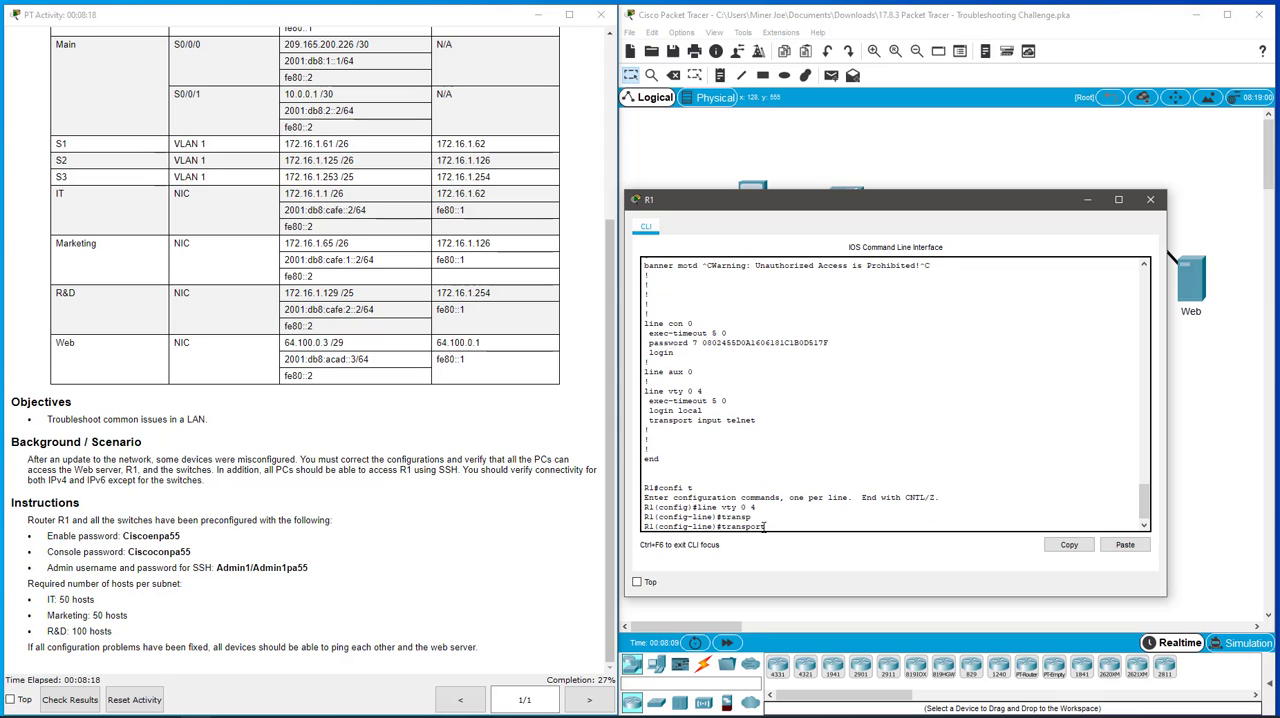
type("input ")
type("t")
type("ssh")
key("Return")
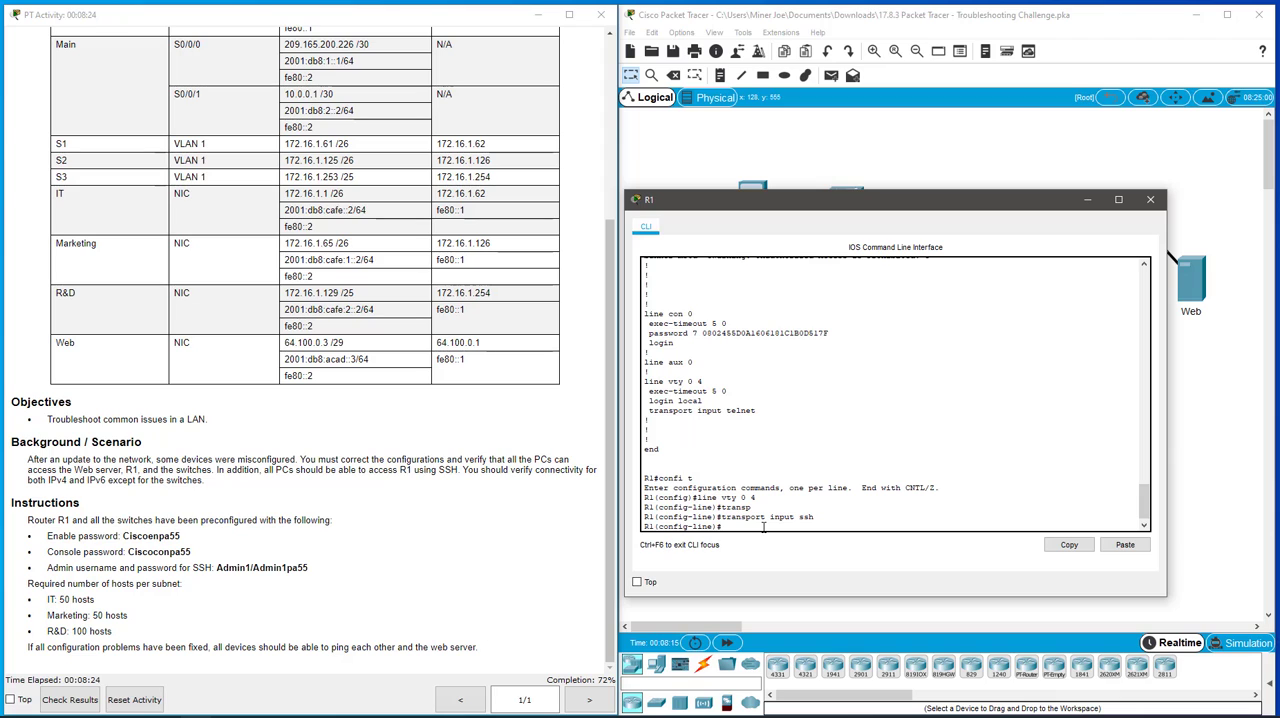
type("exit")
key("Return")
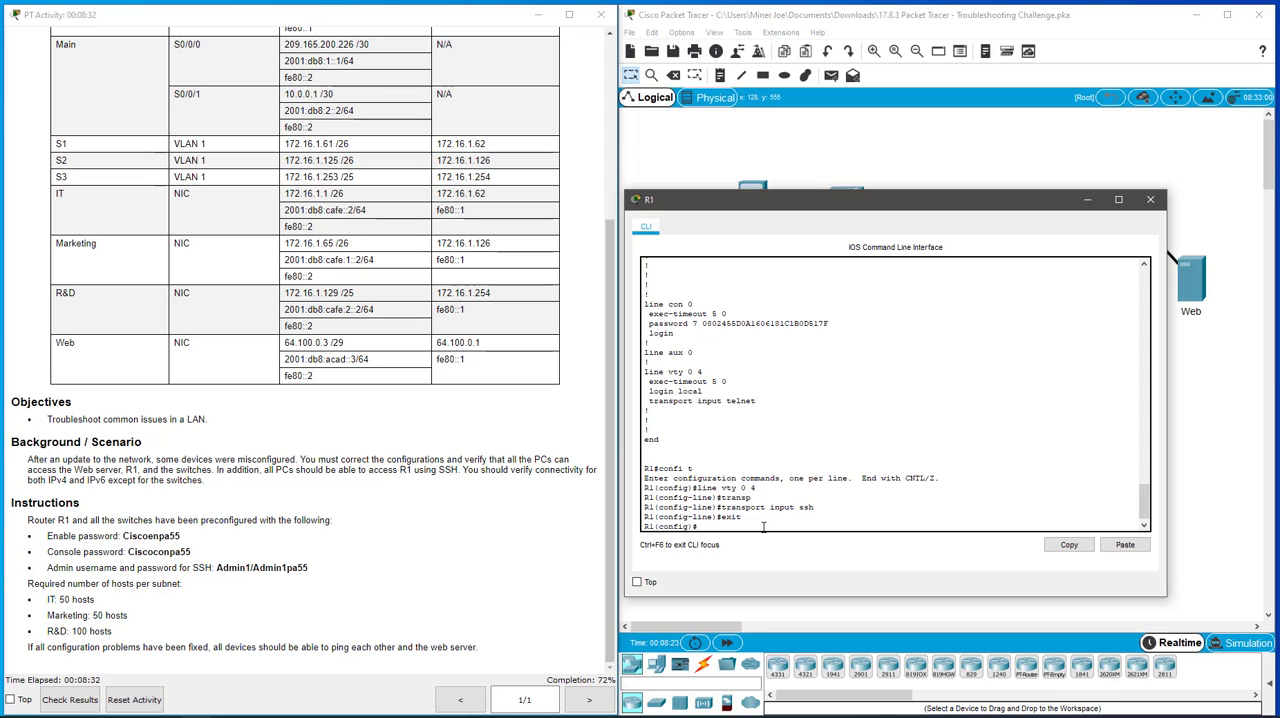
- Create the local user Admin1 on R1 with the admin secret password, leave configuration mode and close R1's window
type("usern")
key("Tab")
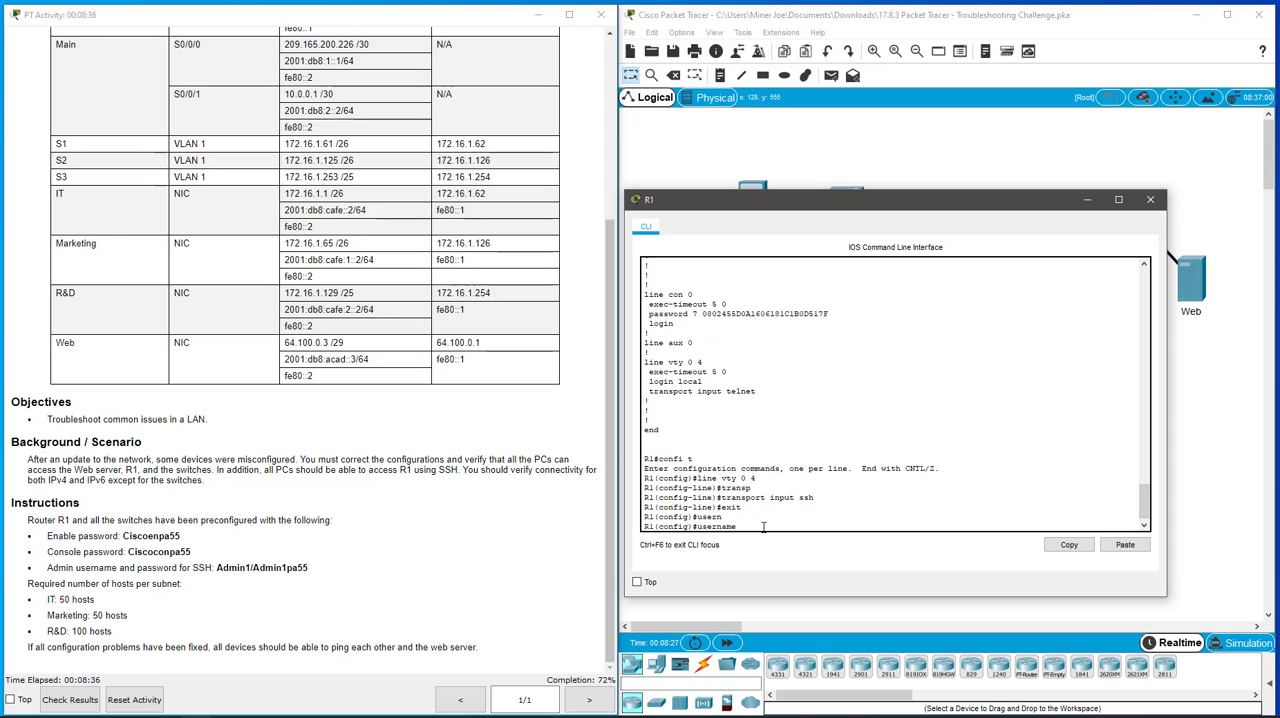
type("Admin1 sec")
key("Tab")
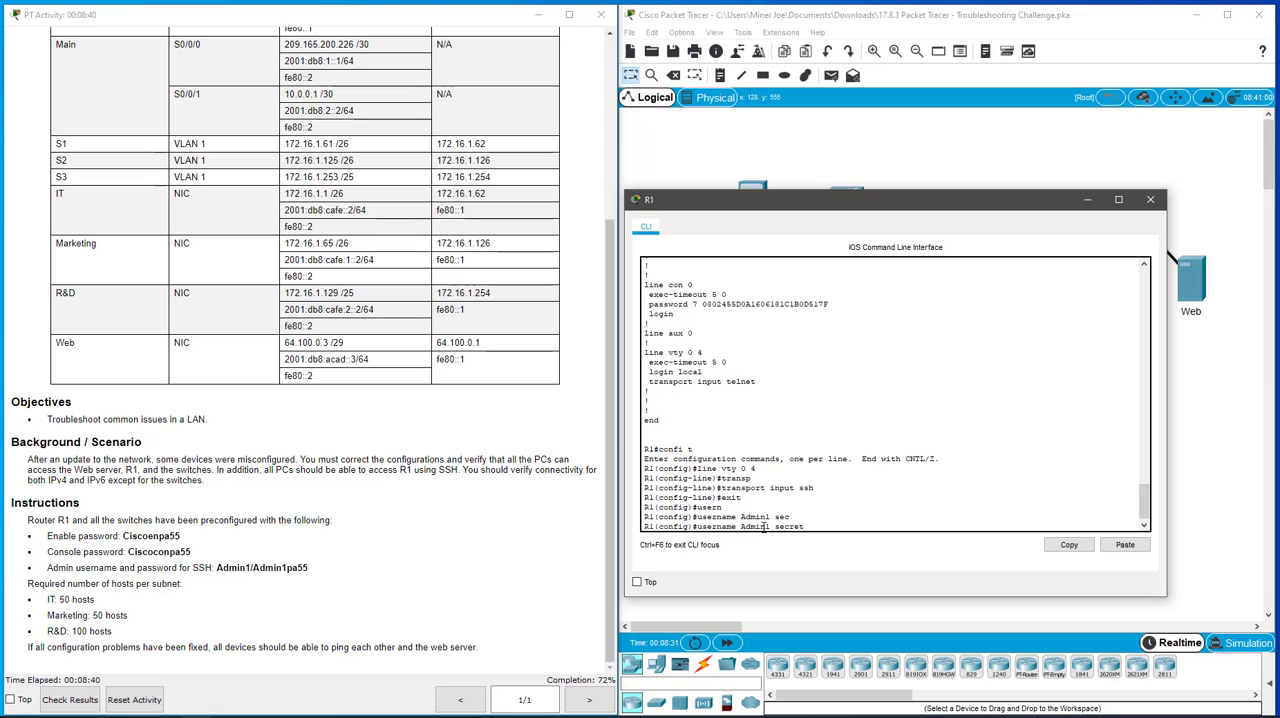
type("Admin1pa55")
key("Return")
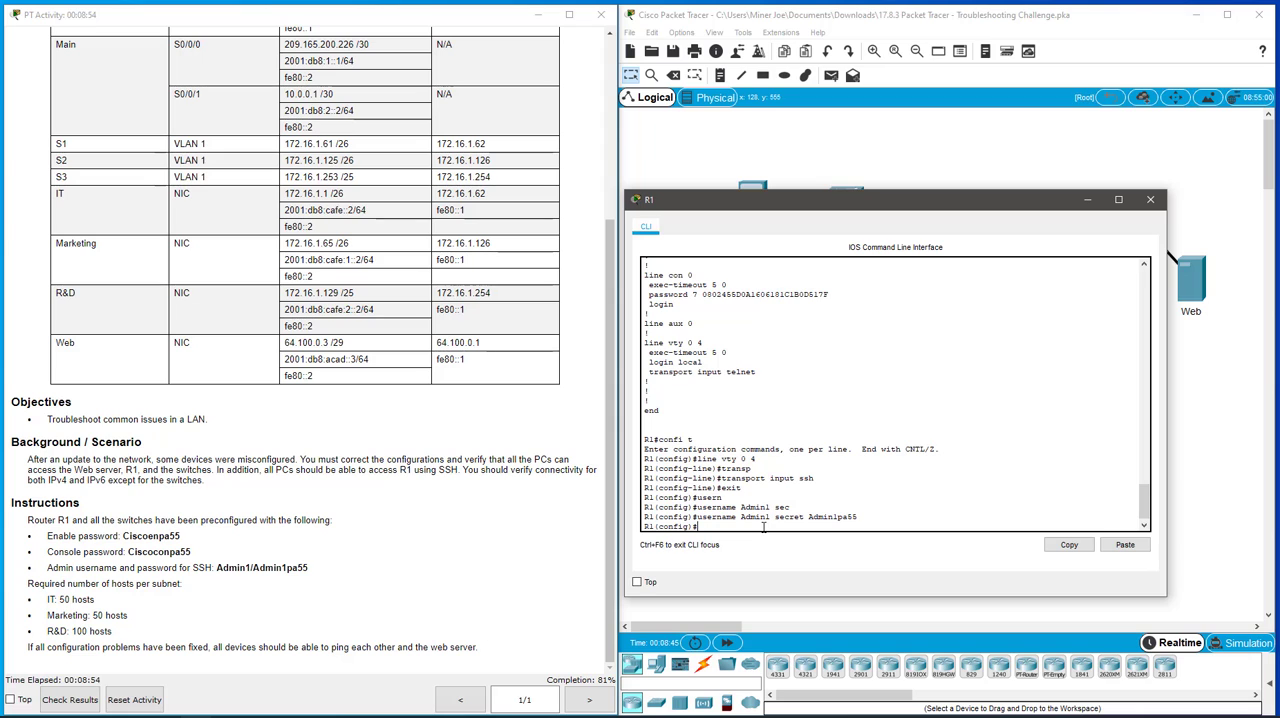
type("exit")
key("Return")
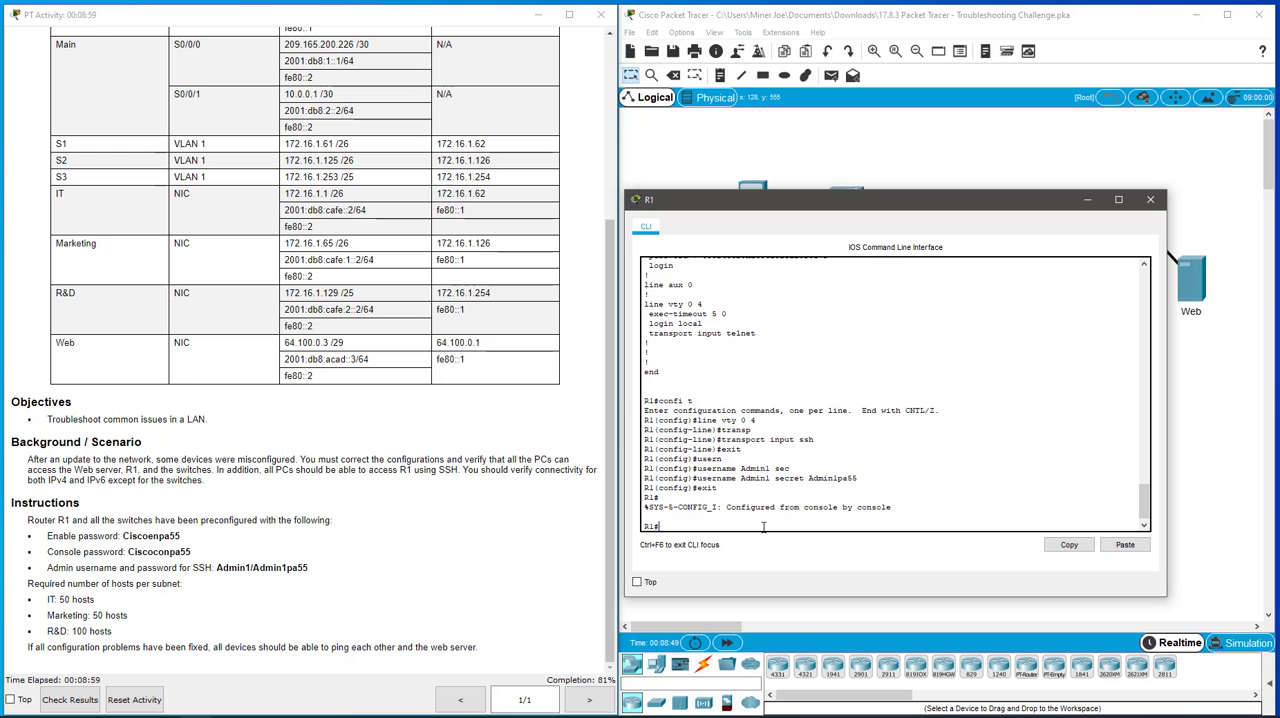
left_click(1150, 199)
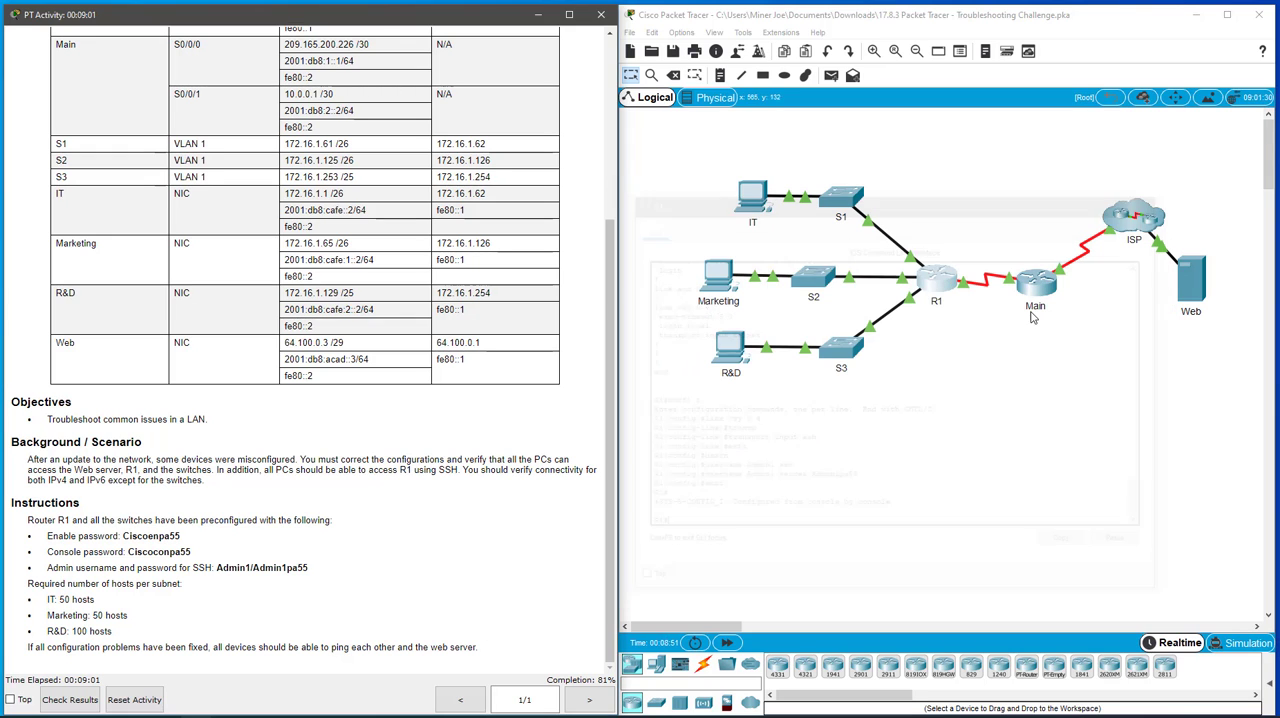
- On the IT PC's command prompt, run ipconfig and ping the default gateway 172.16.1.62
left_click(751, 197)
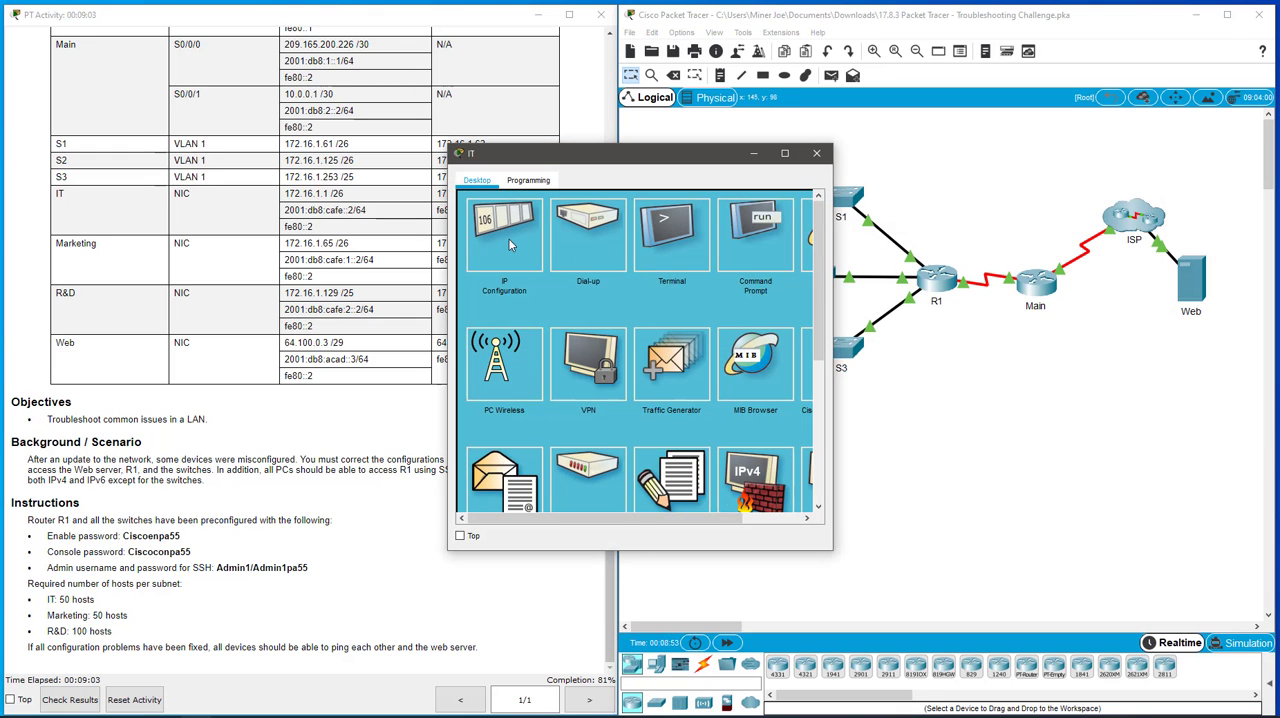
left_click(749, 243)
type("ipconfig")
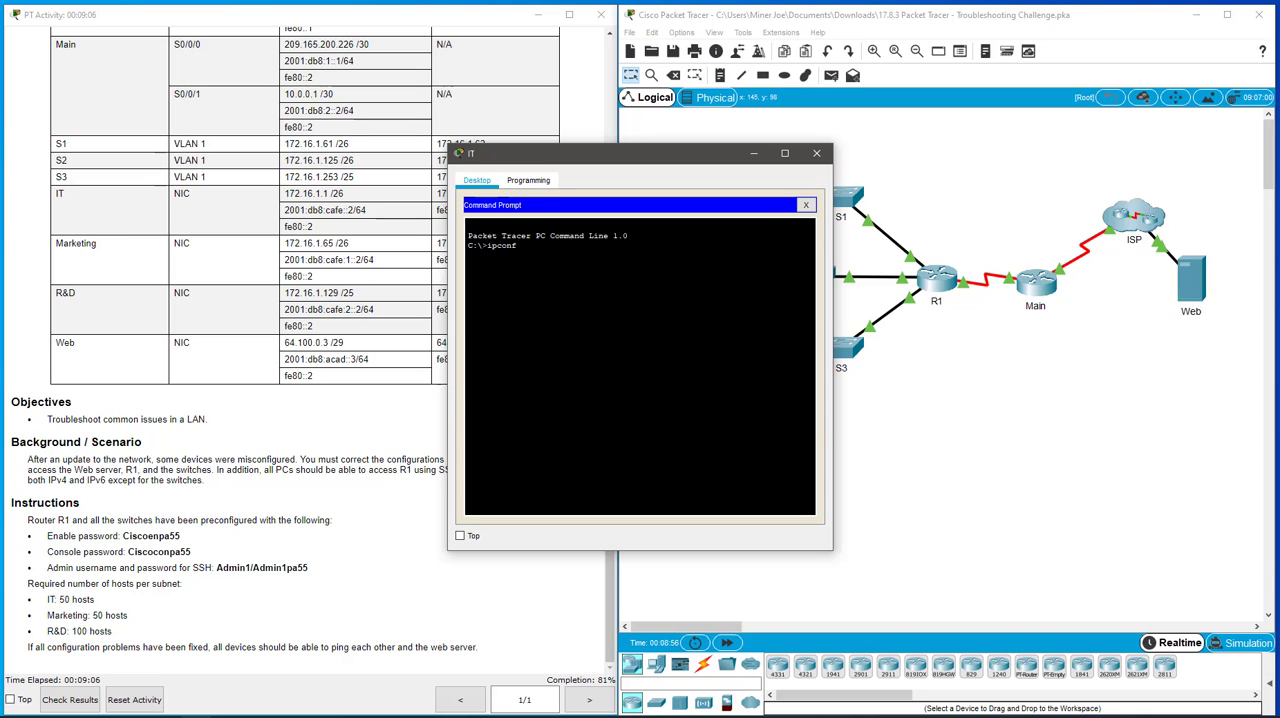
key("Return")
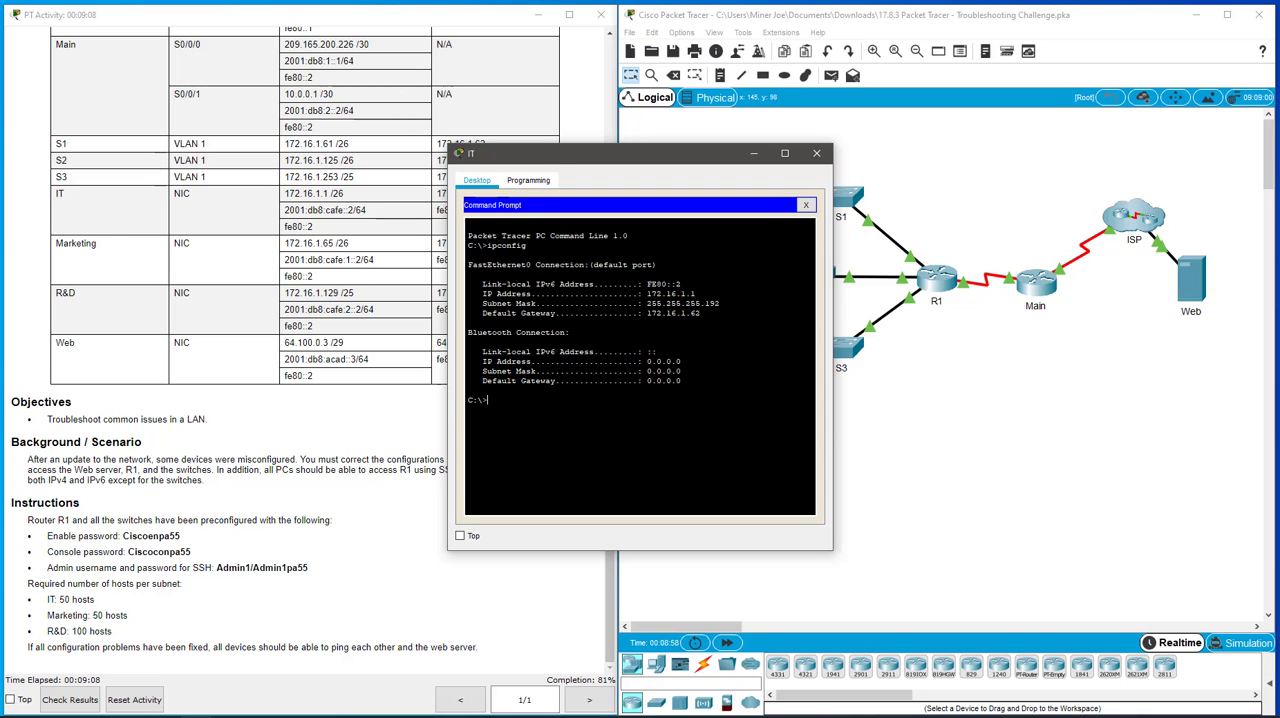
type("ping 1")
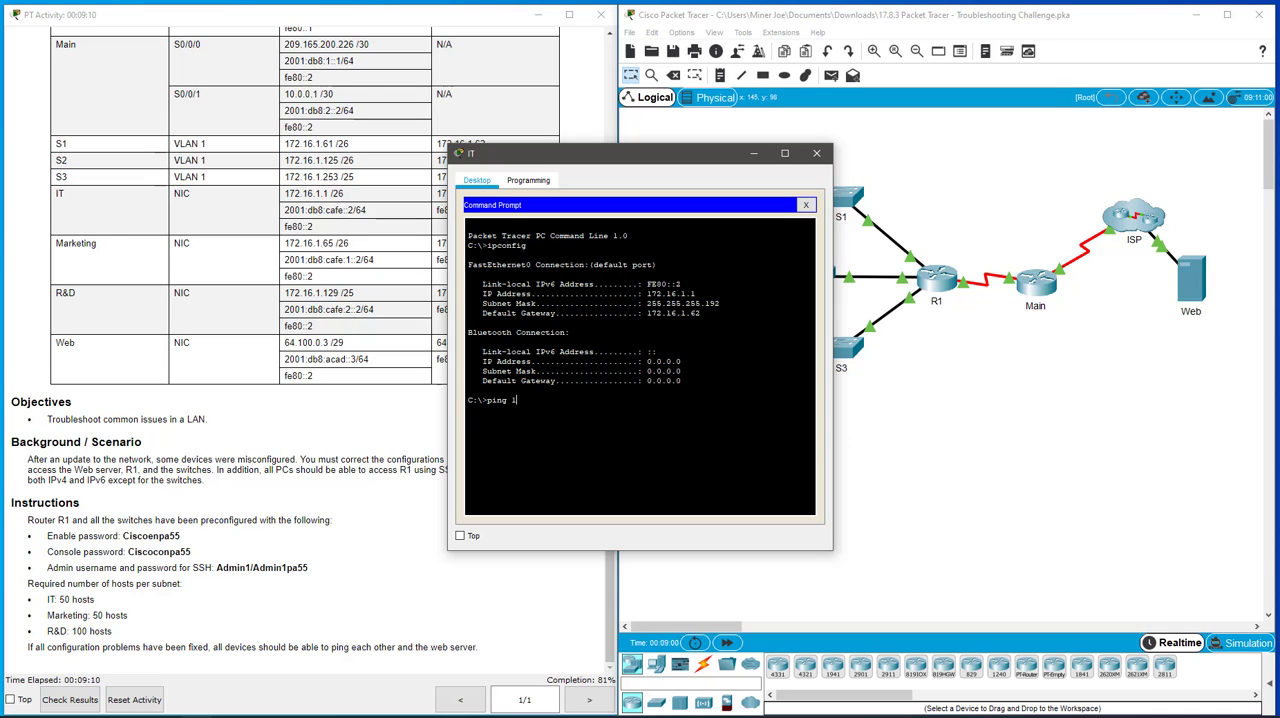
type("72.16.1.62")
key("Return")
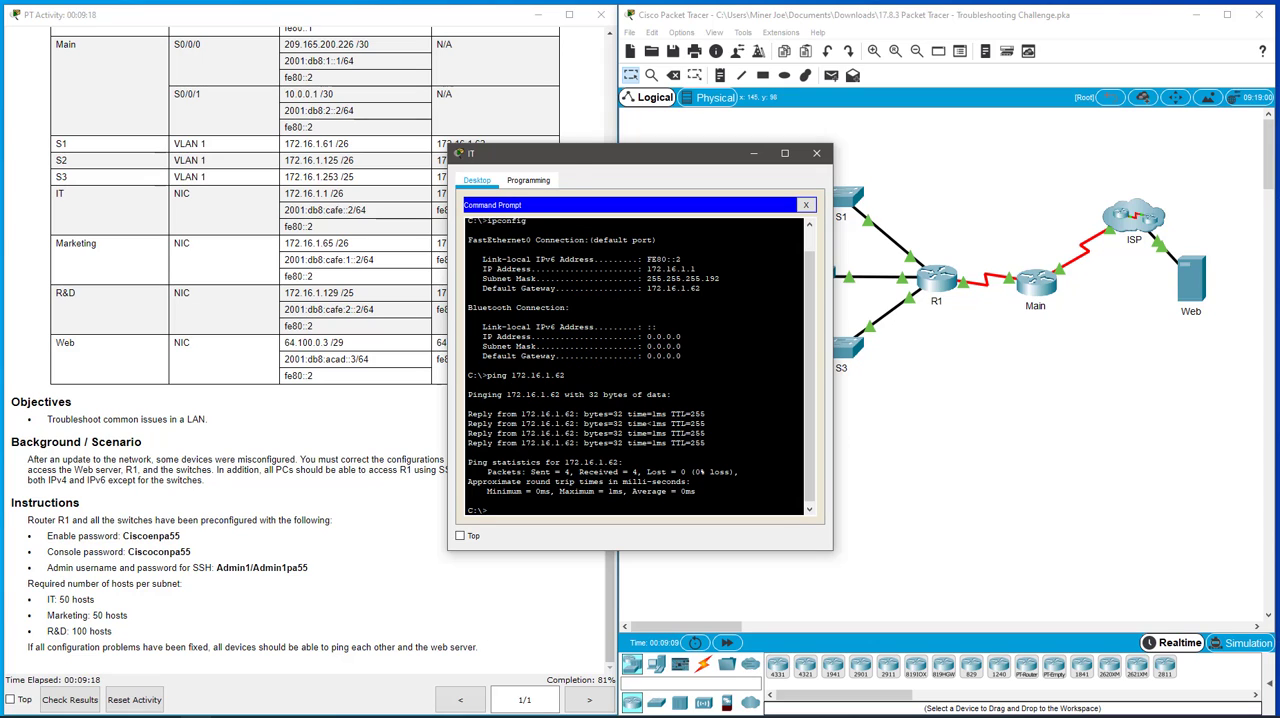
- Open an SSH session from the IT PC to 172.16.1.62 as Admin1 and enter the account password
type("ssh -l Admin1 172.16.1.62")
key("Return")
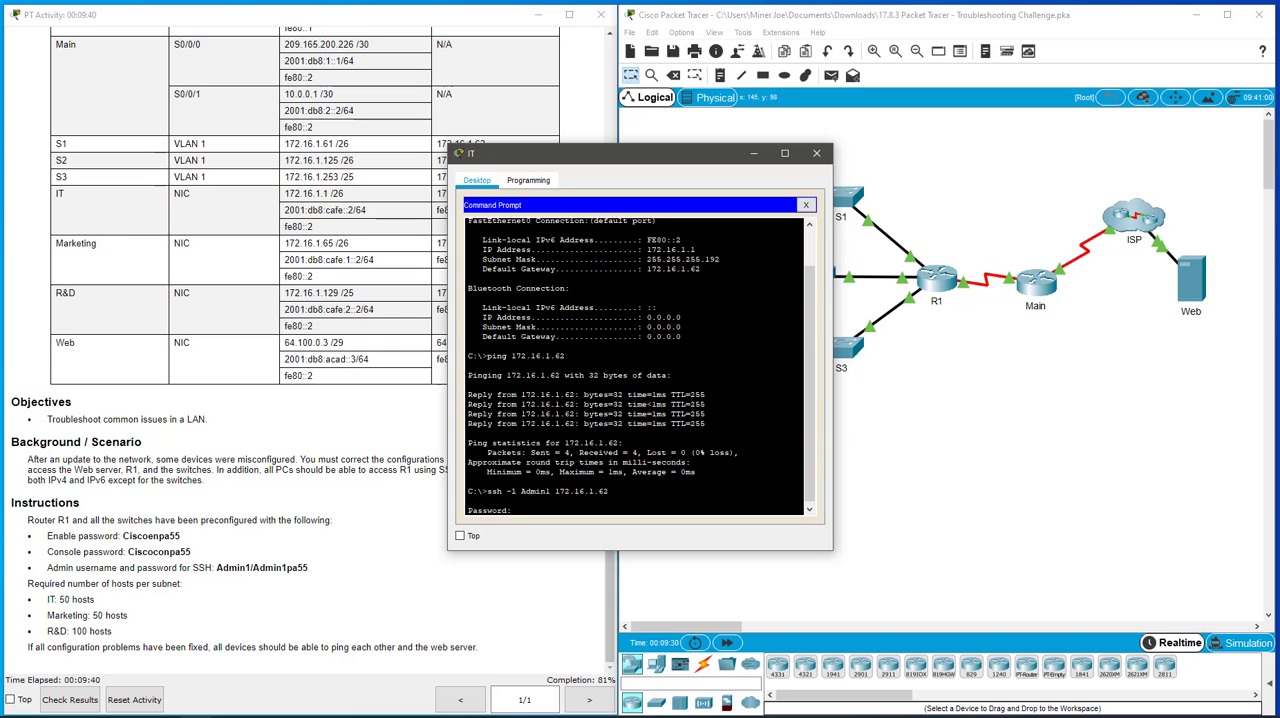
key("Return")
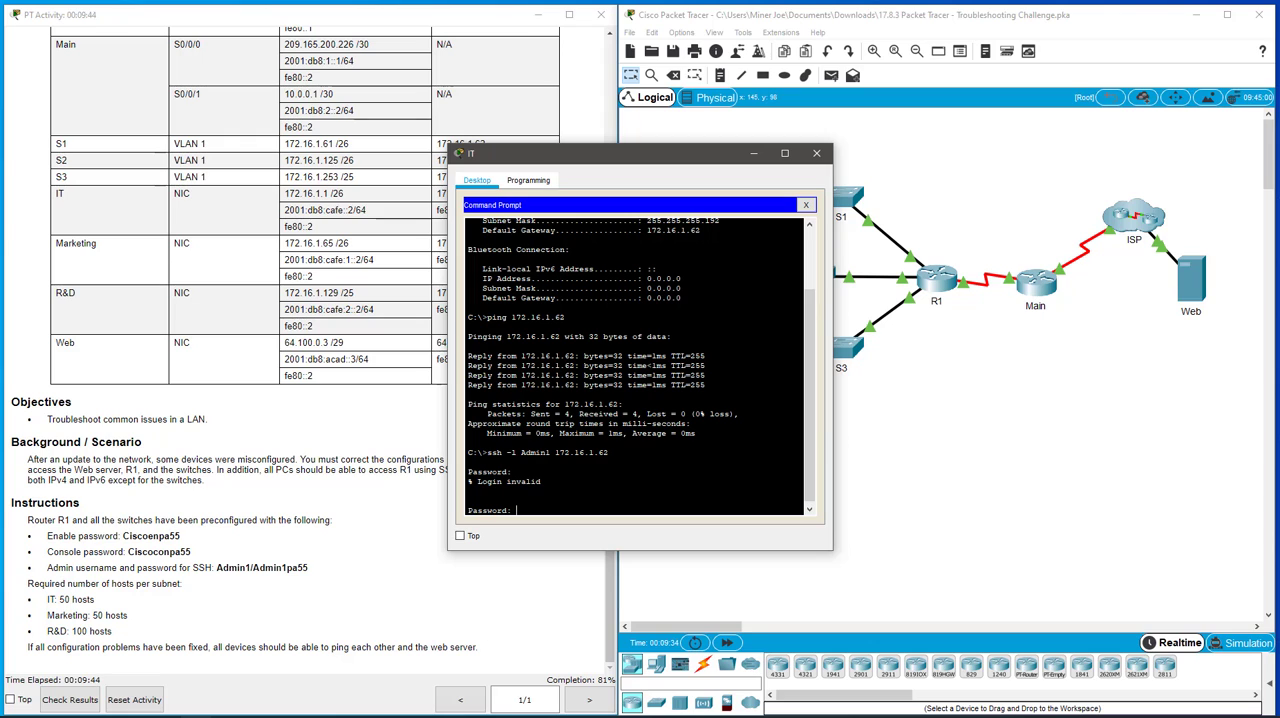
key("Return")
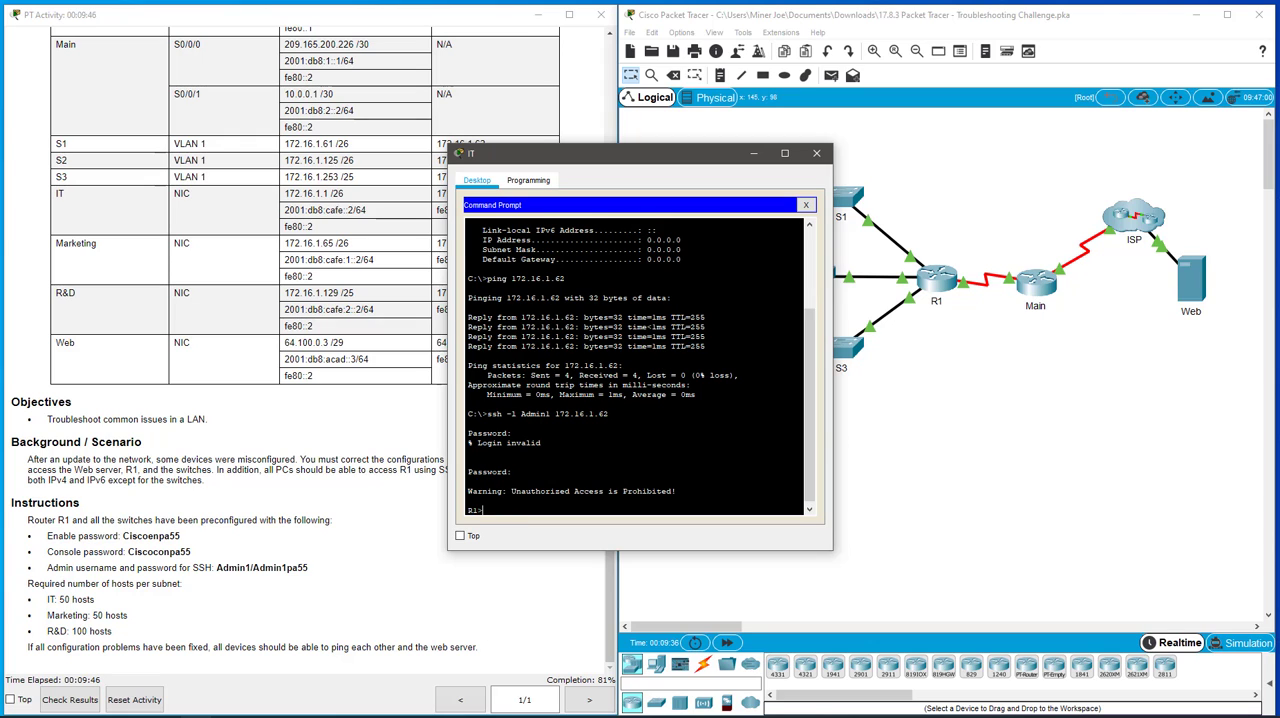
- Enter privileged EXEC mode on R1 with the enable password and page through its running configuration over SSH
type("en")
key("Return")
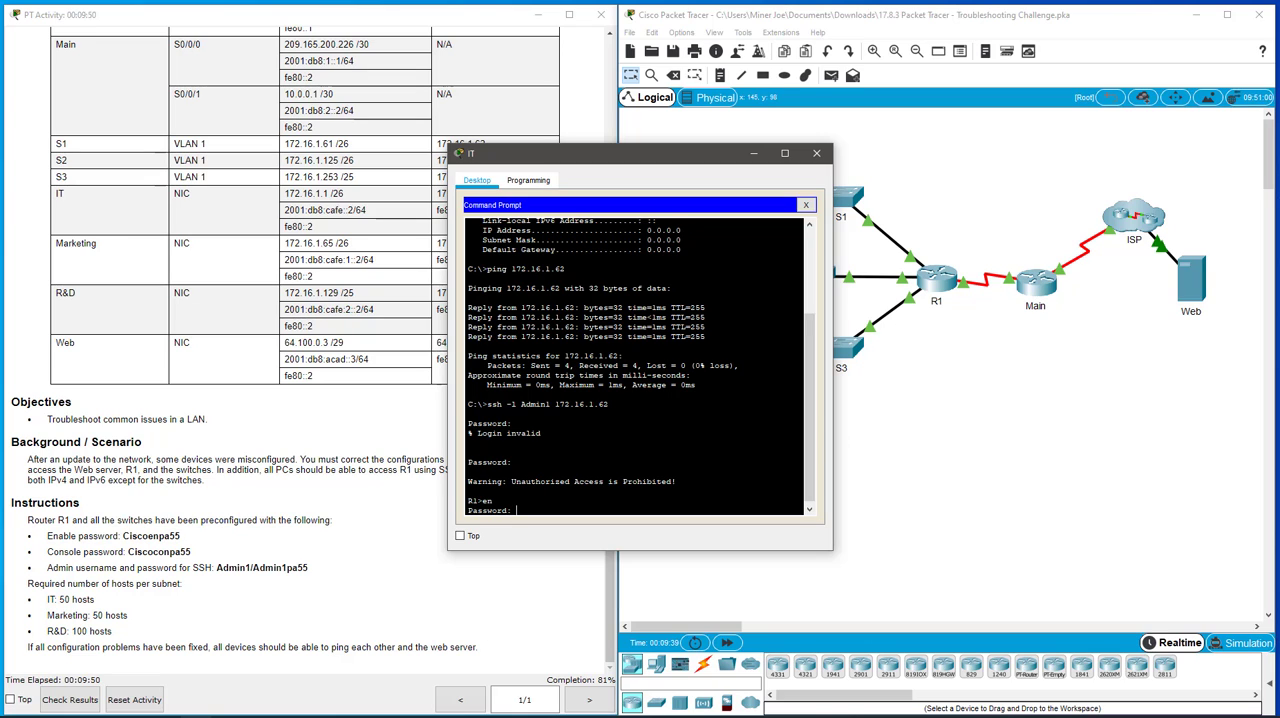
key("Return")
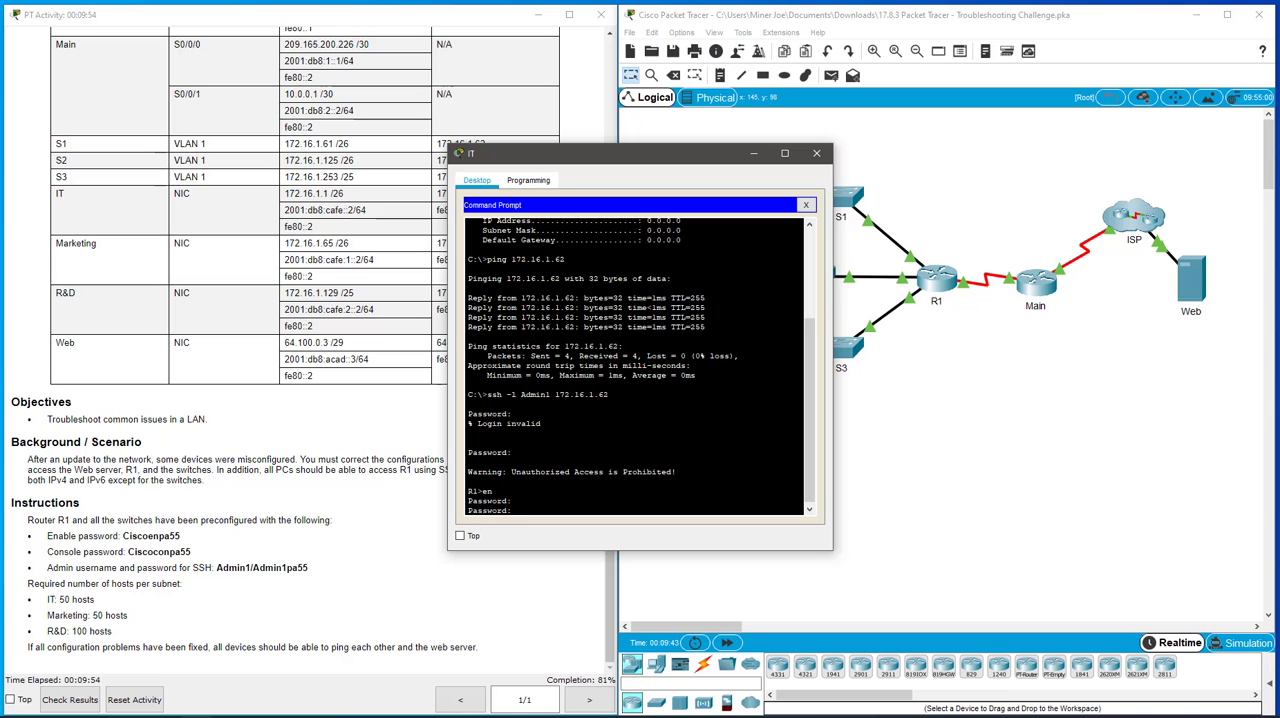
key("Return")
type("sh run")
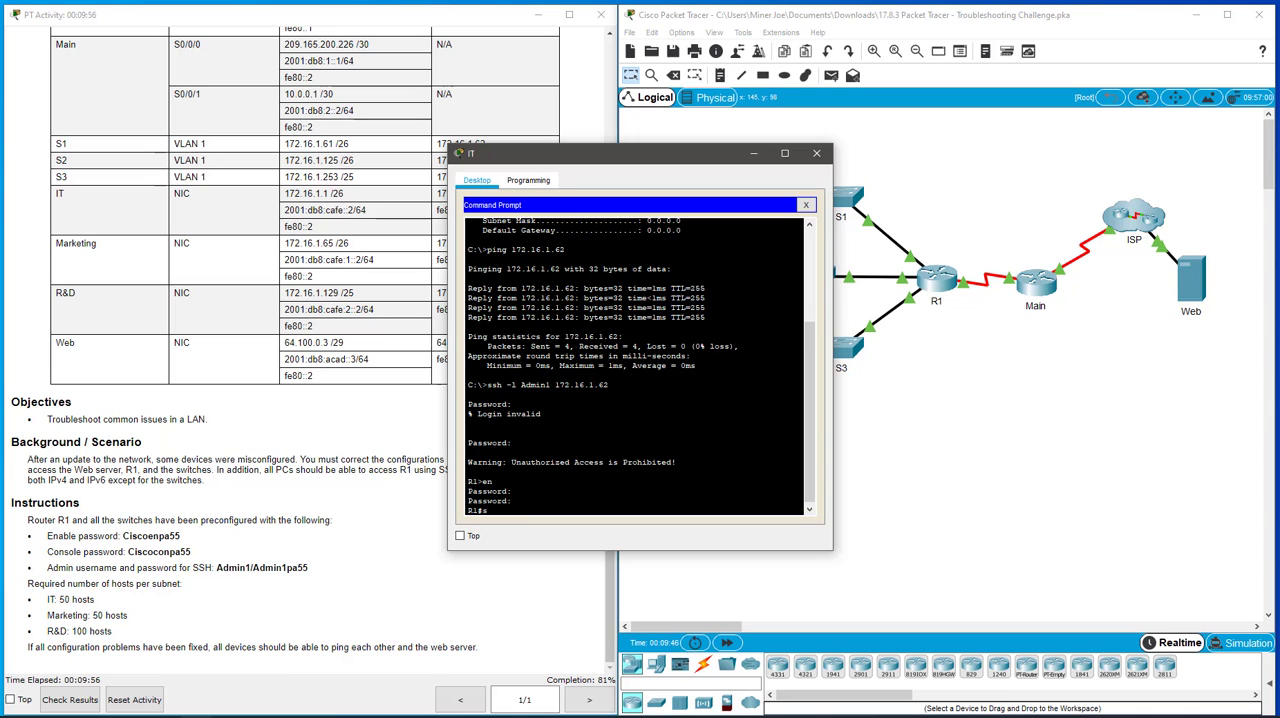
key("Return")
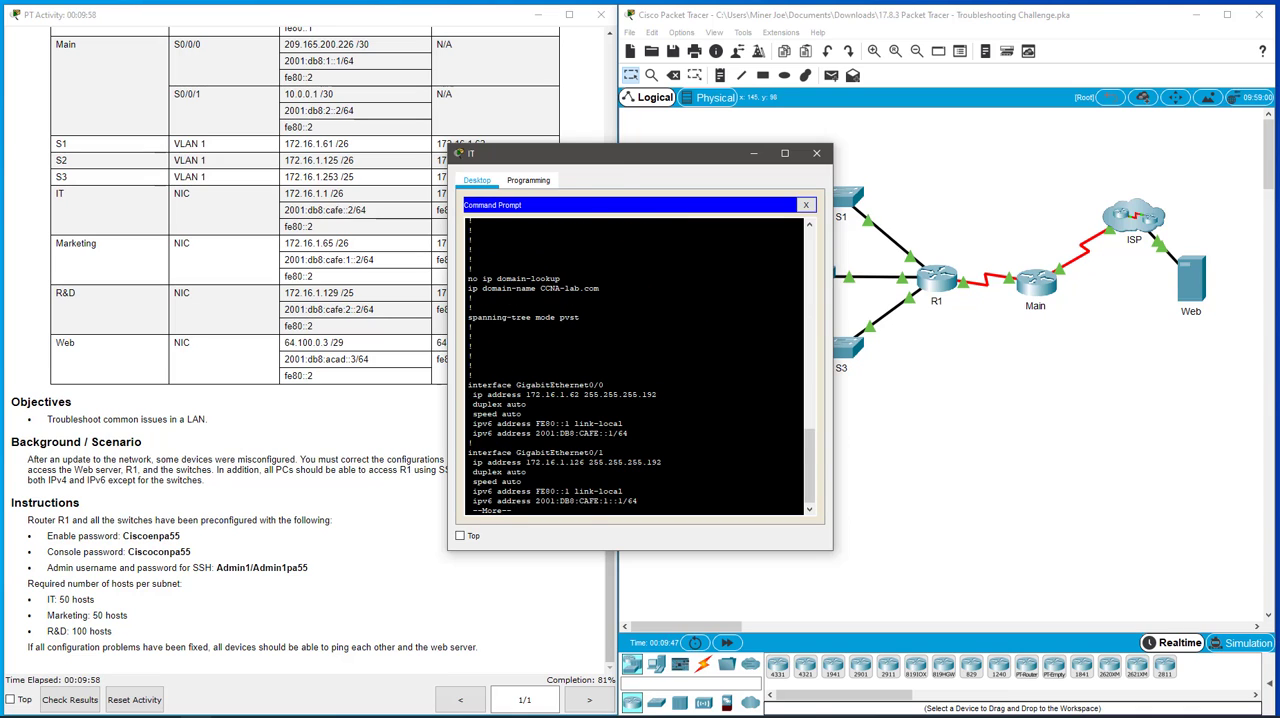
key("space")
key("space")
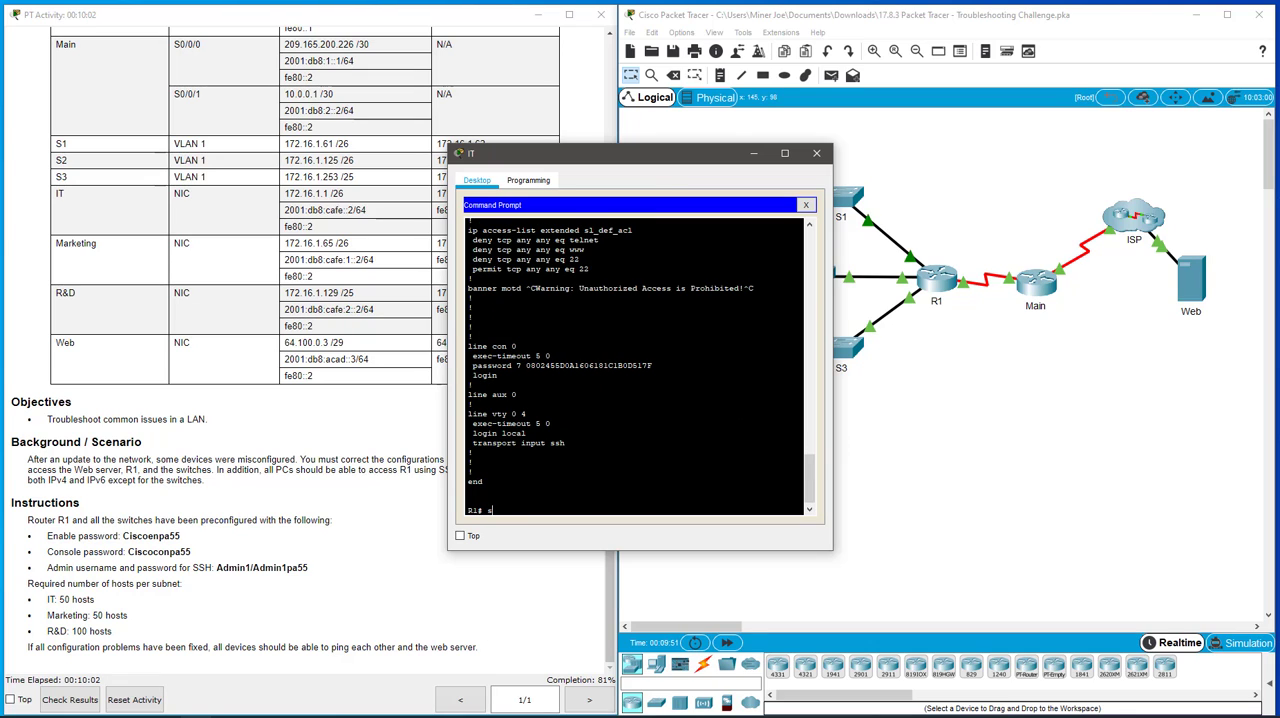
- Run show ses on R1, then end the SSH session and close the IT PC's command prompt and window
type("show ses")
key("Return")
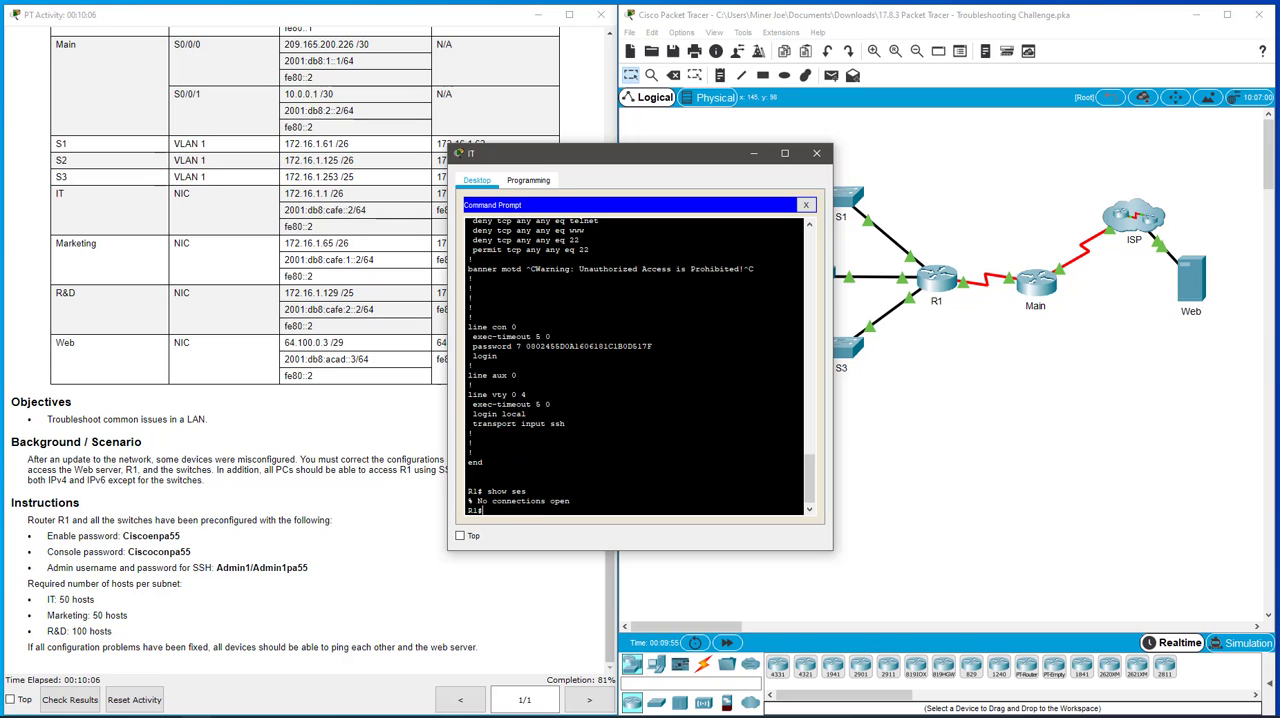
type("exit")
key("Return")
type("e")
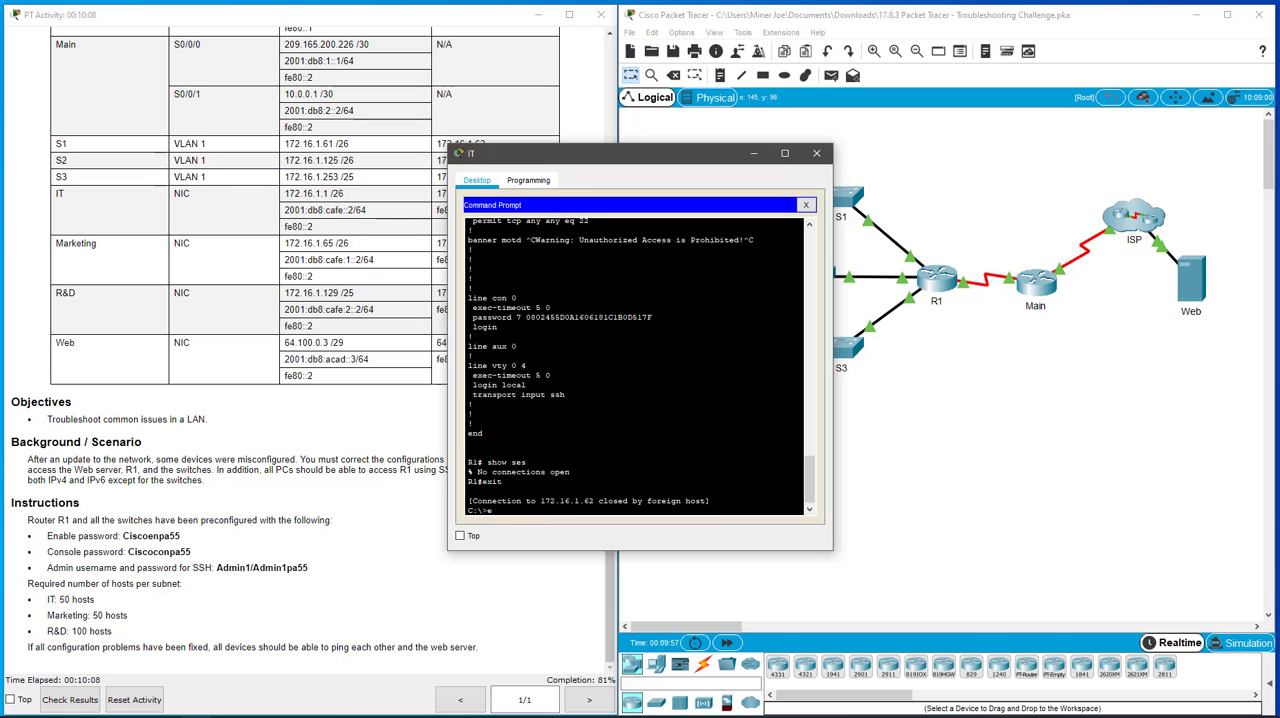
type("xit")
key("Return")
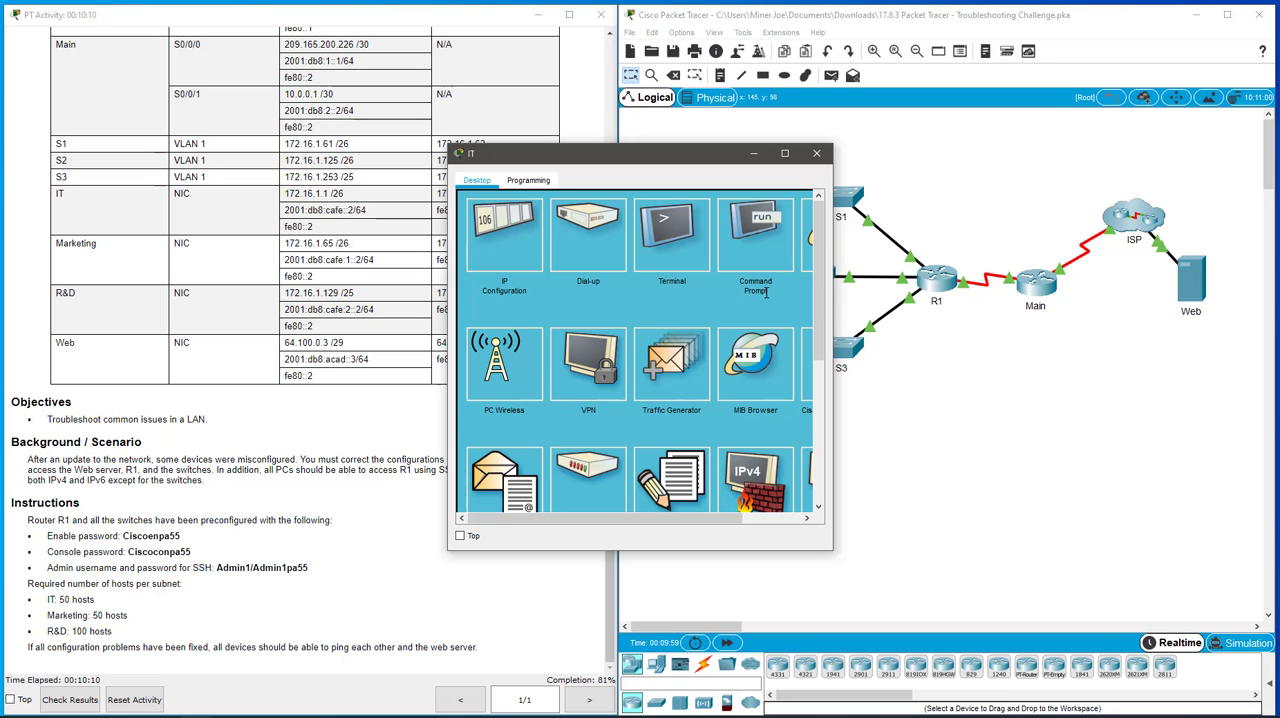
left_click(816, 153)
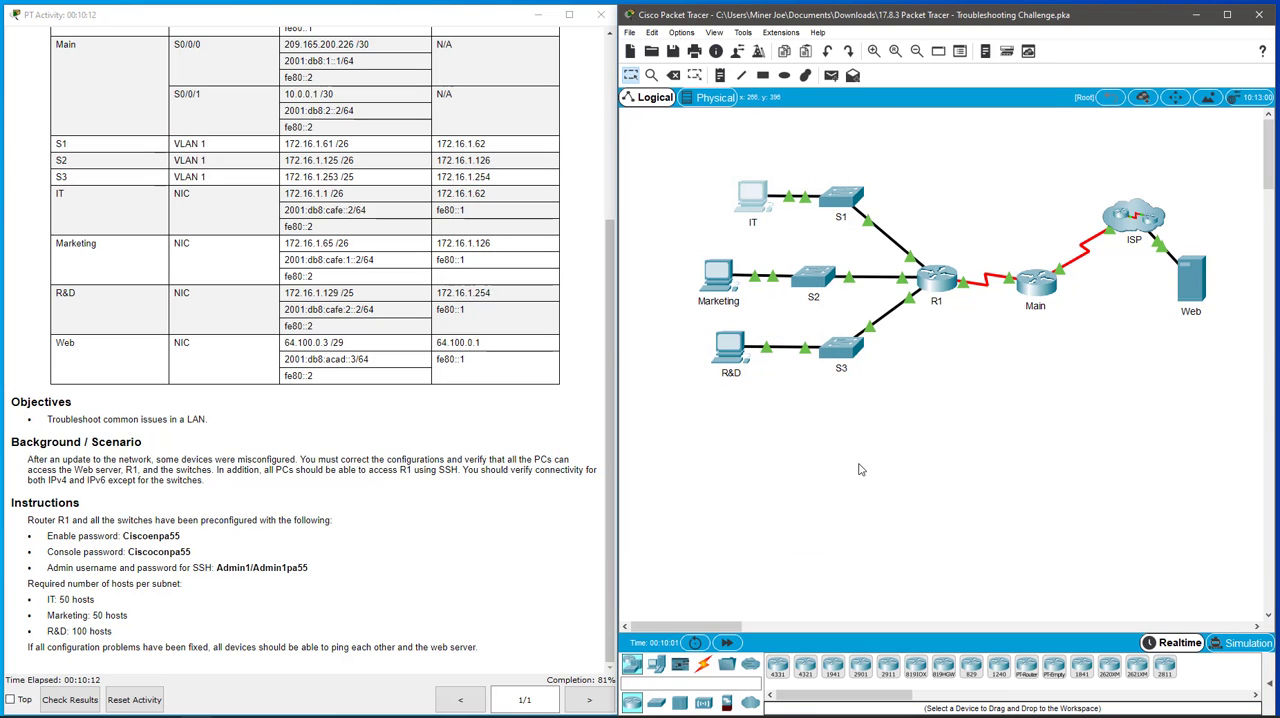
- Log in to switch S1's console with the console password and enter privileged EXEC mode with the enable password
left_click(841, 197)
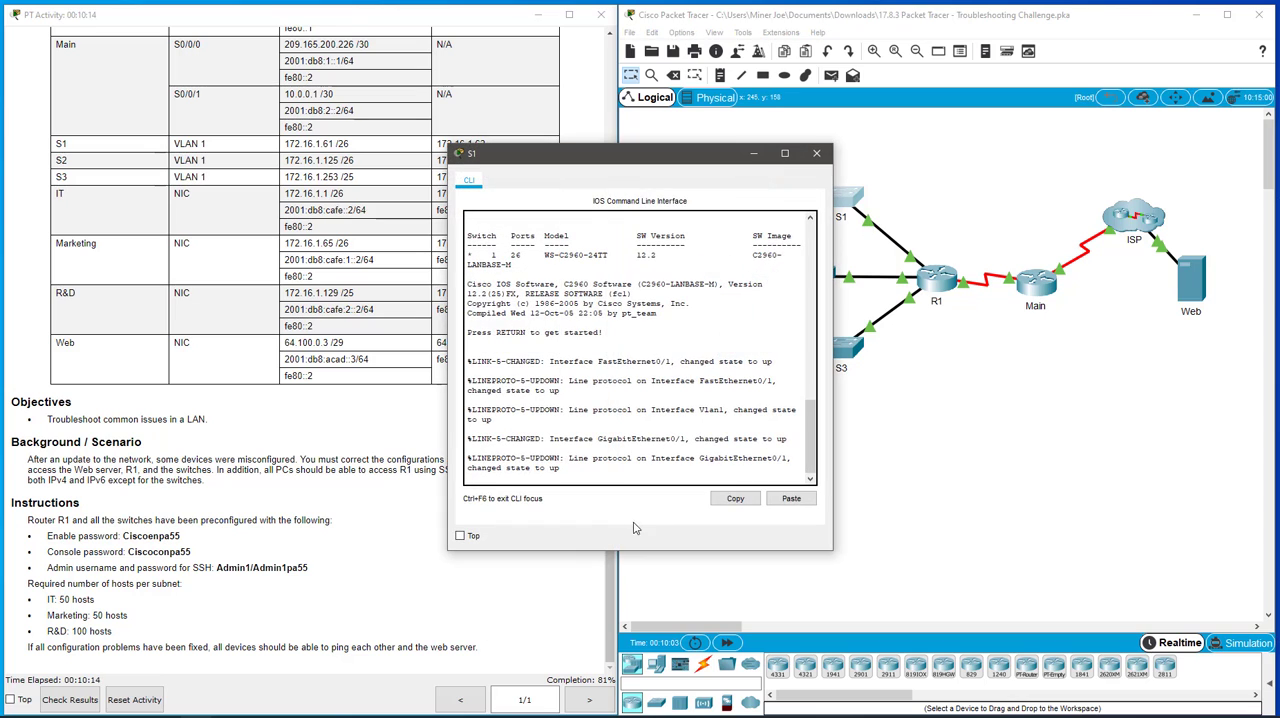
key("Return")
key("Return")
key("Return")
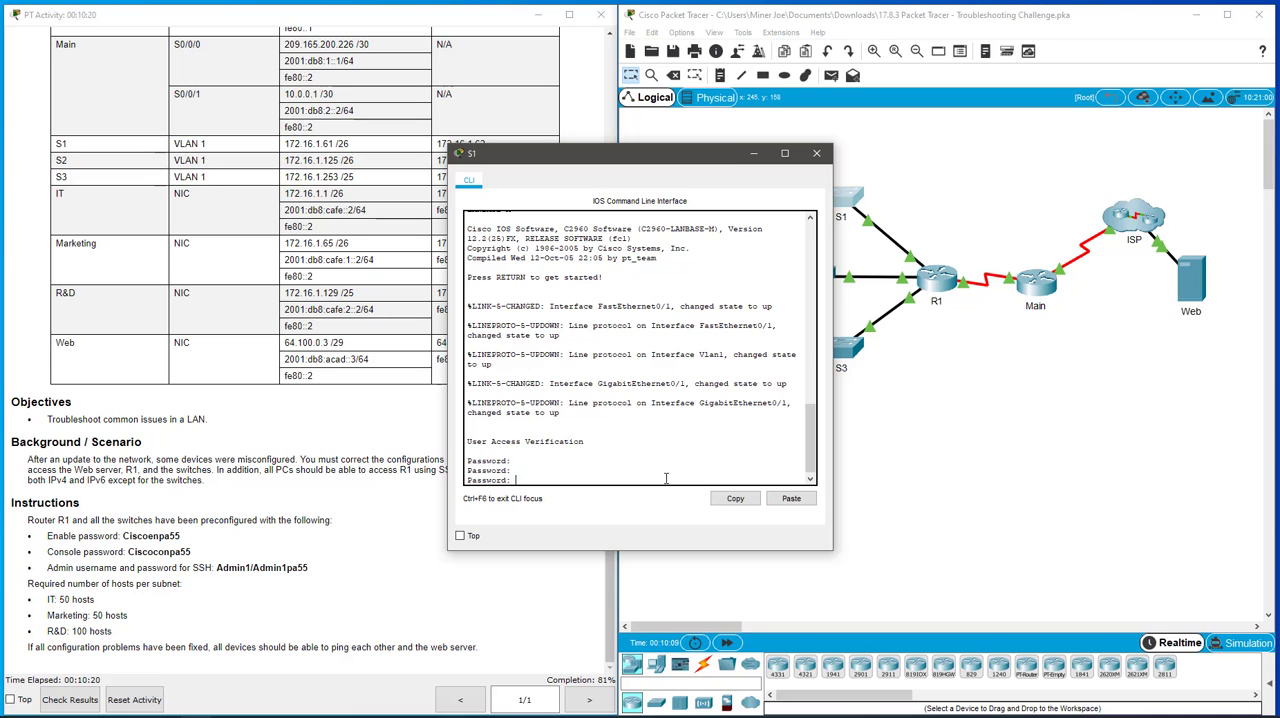
key("Return")
key("Return")
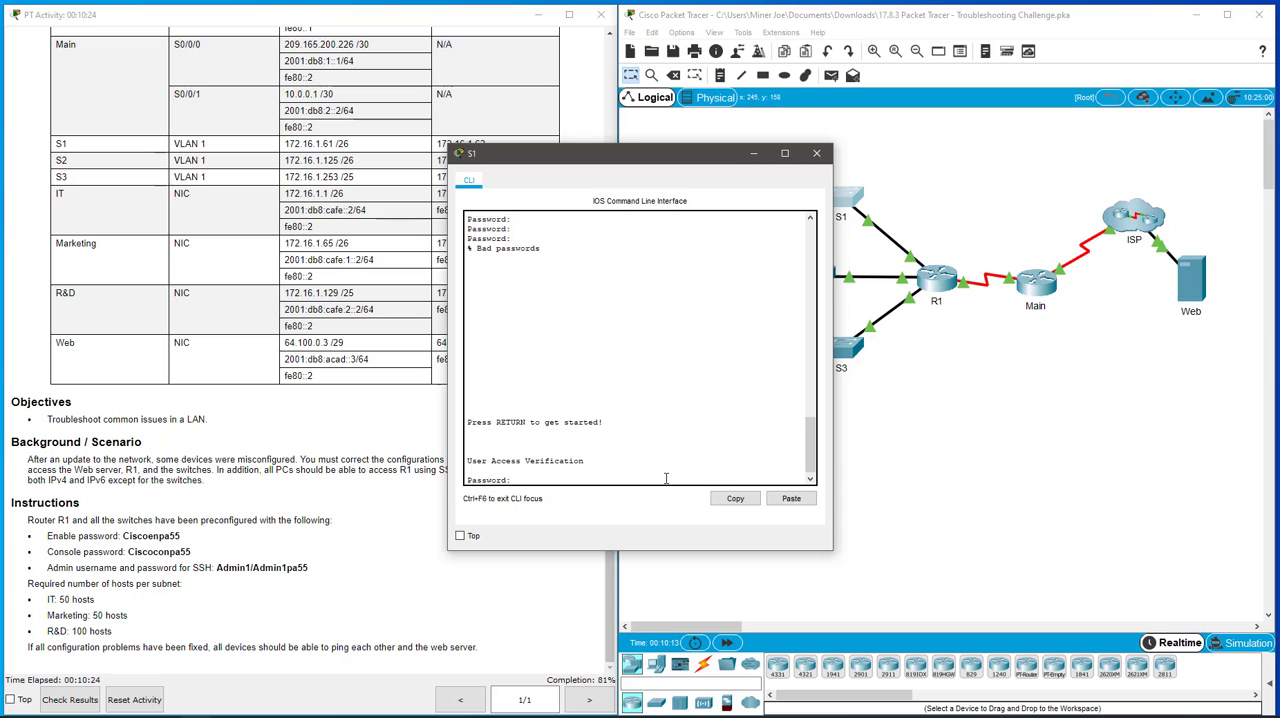
key("Return")
type("en")
key("Return")
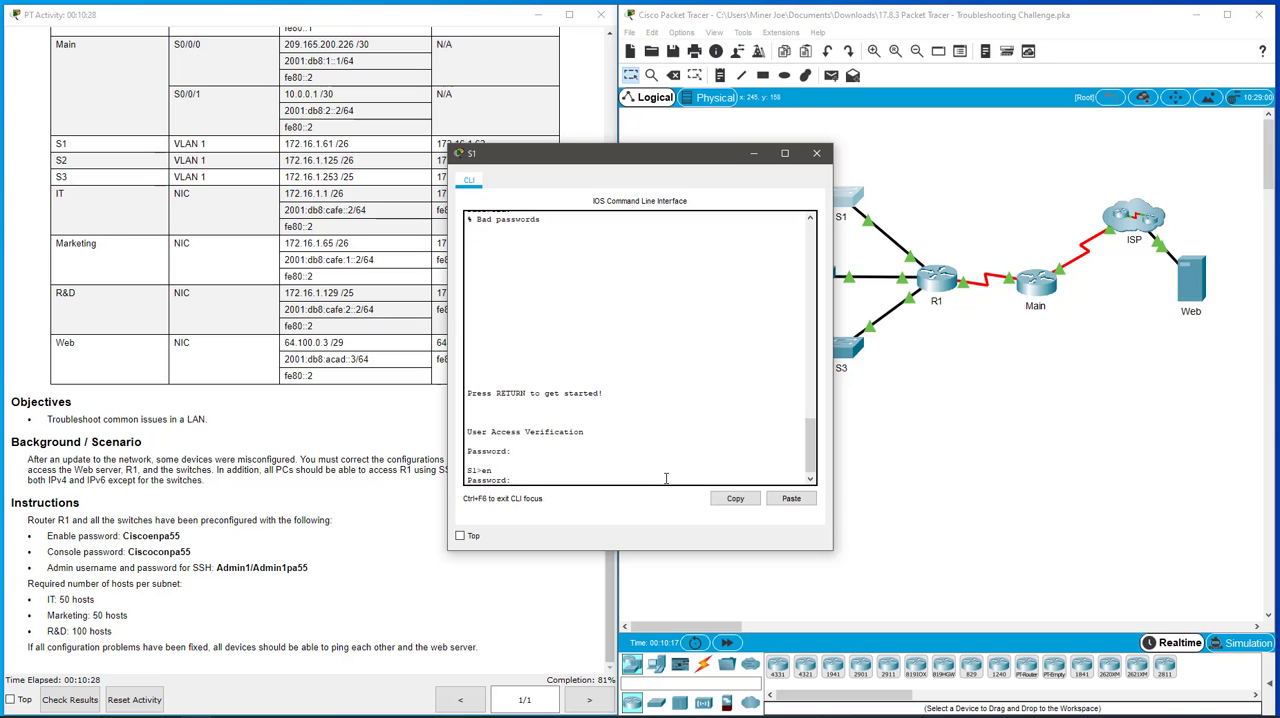
key("Return")
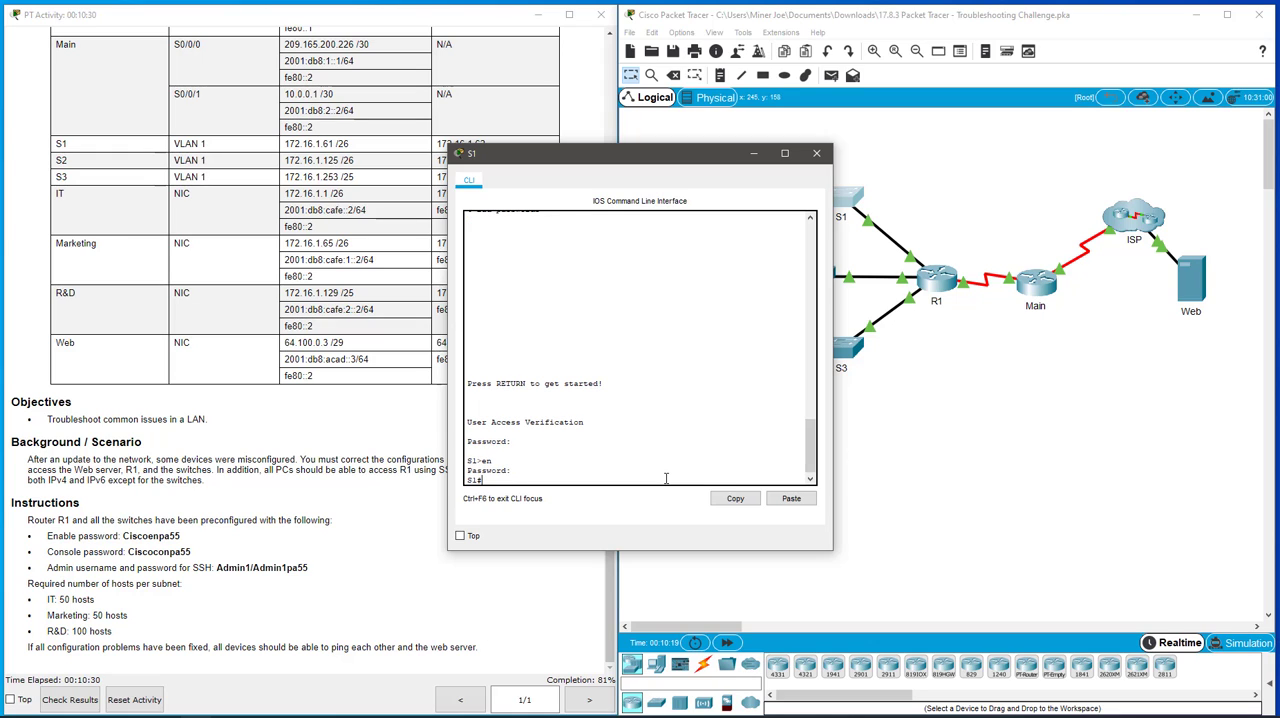
- Display S1's running configuration and examine the IP address and mask under interface Vlan1
type("show run")
key("Return")
key("space")
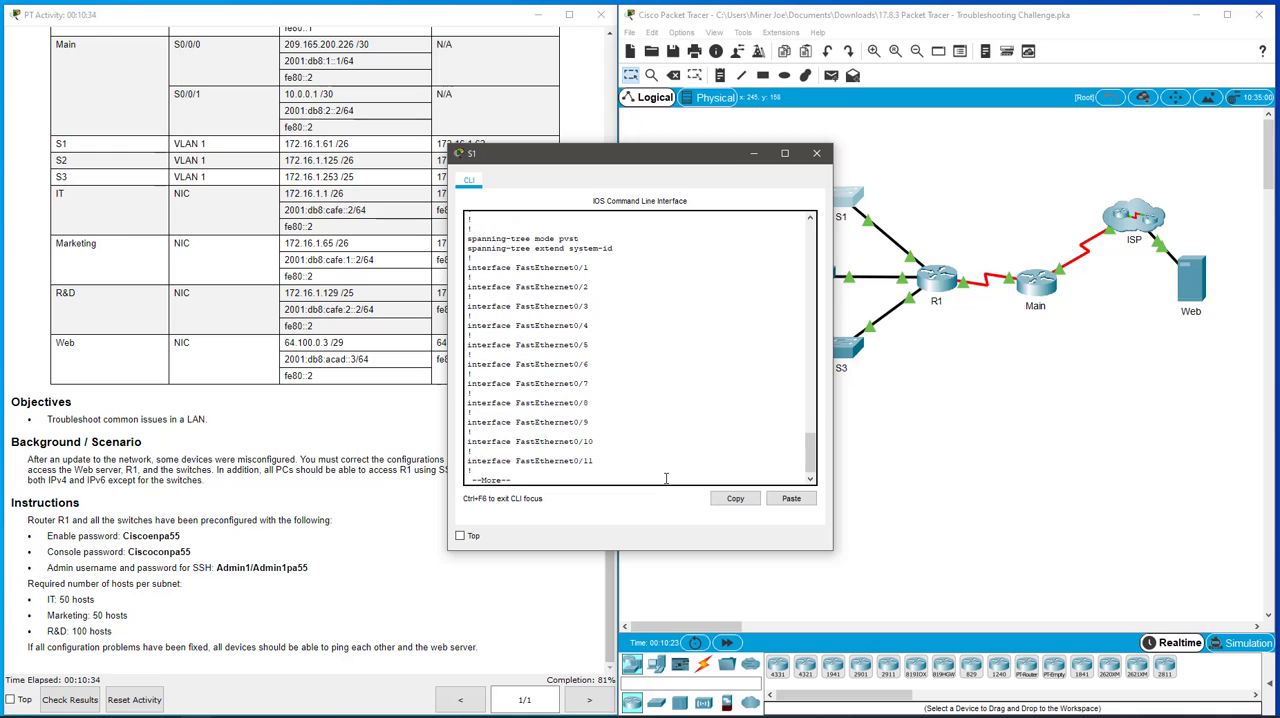
key("space")
key("space")
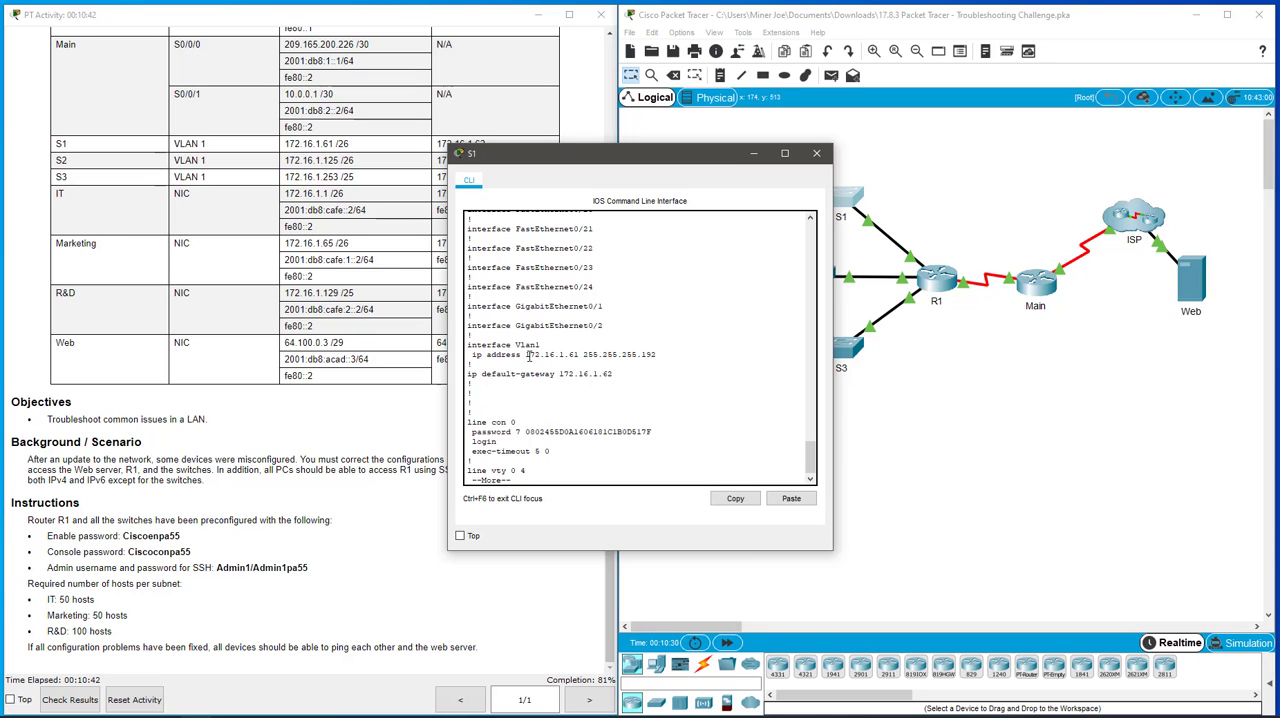
left_click_drag(530, 354, 674, 354)
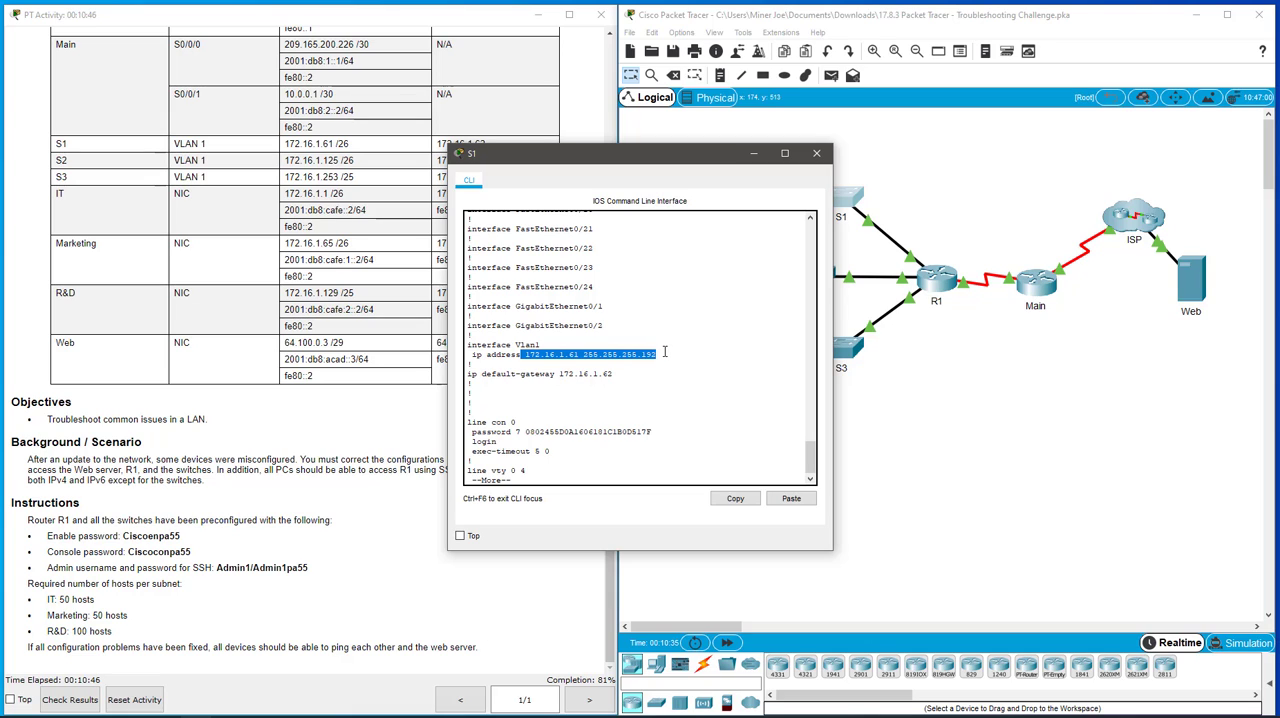
- Check the default gateway address in S1's running configuration, then close the S1 window
left_click(665, 367)
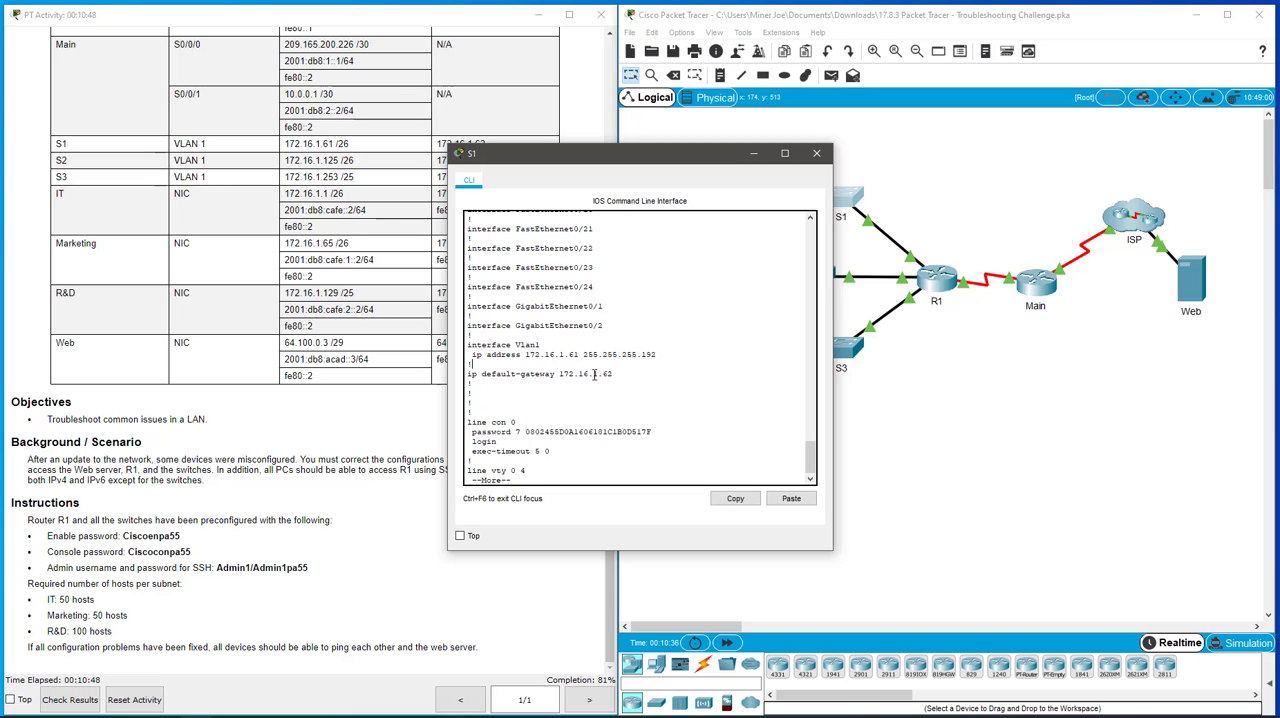
left_click_drag(590, 373, 635, 373)
left_click(625, 386)
left_click(817, 153)
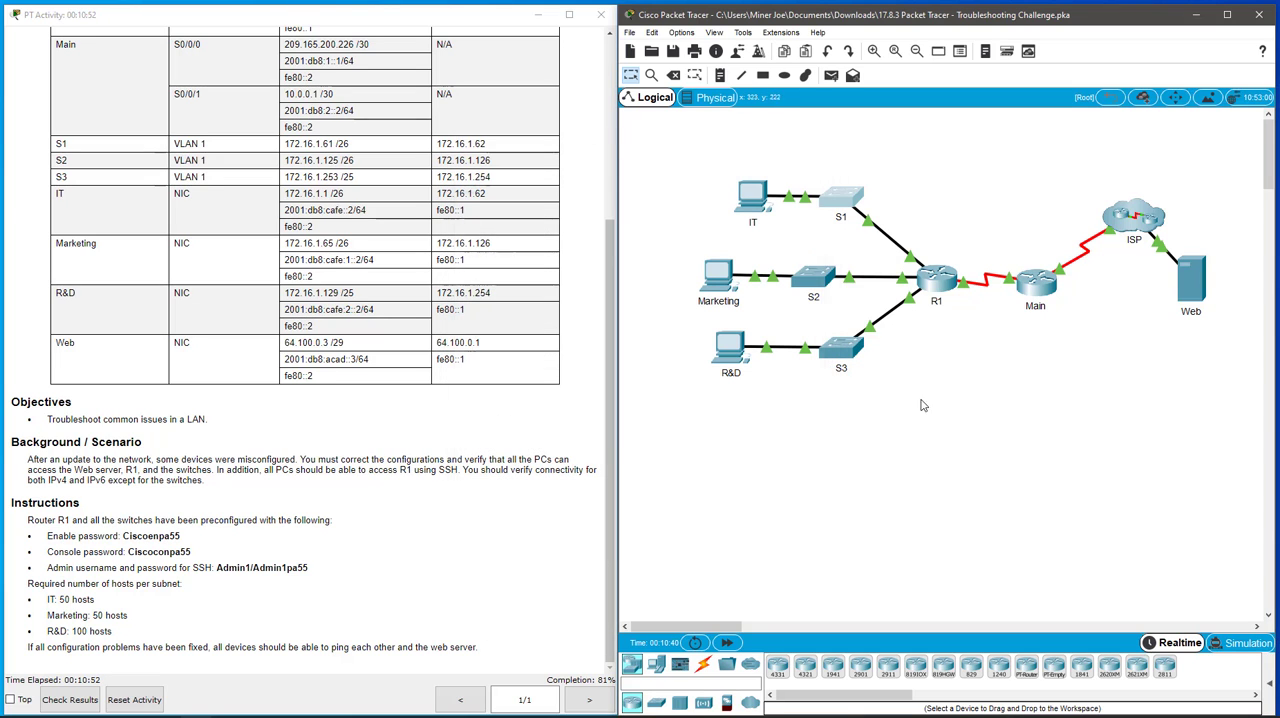
- Log in to switch S2's console with the console password and enter privileged EXEC mode with the enable password
left_click(814, 278)
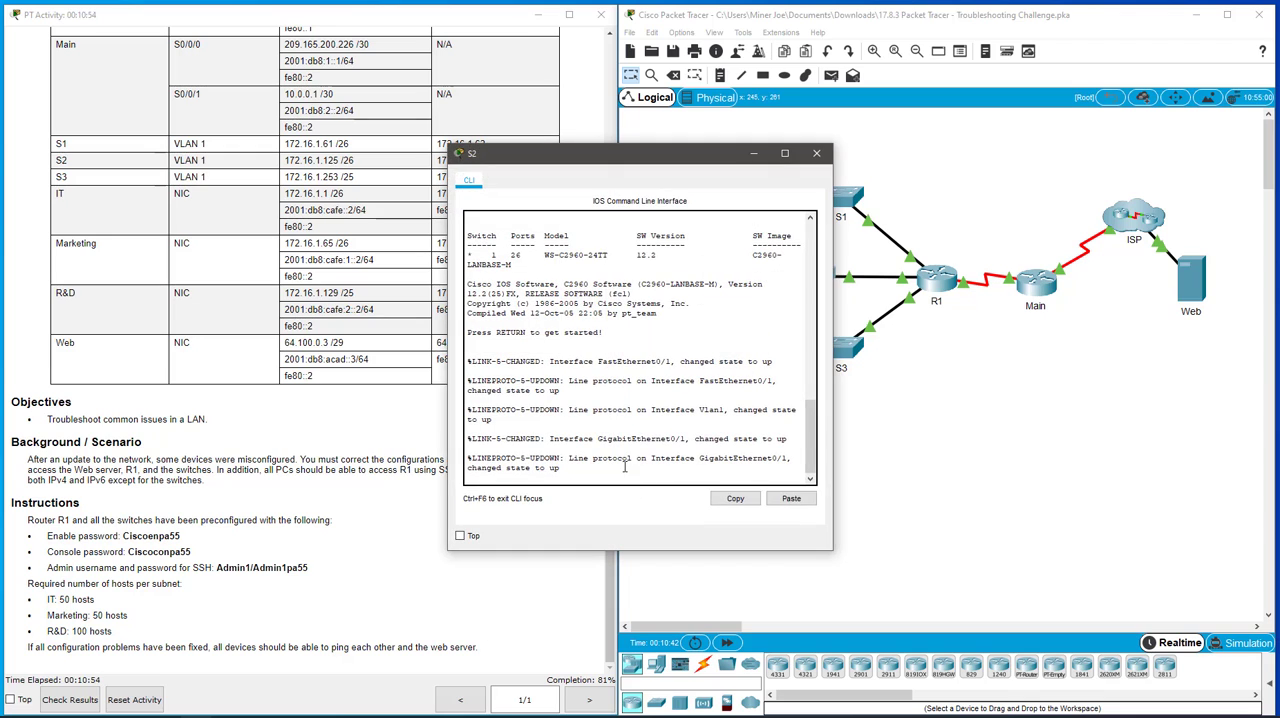
key("Return")
key("Return")
key("Return")
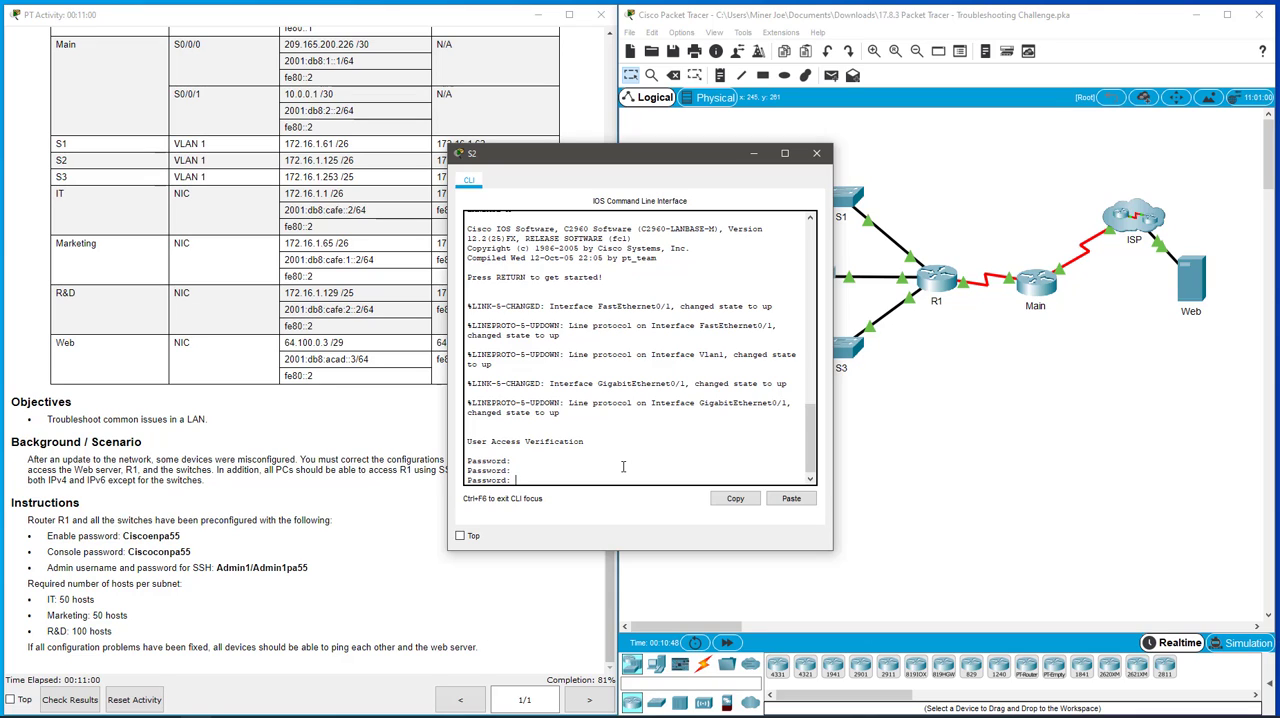
key("Return")
key("Return")
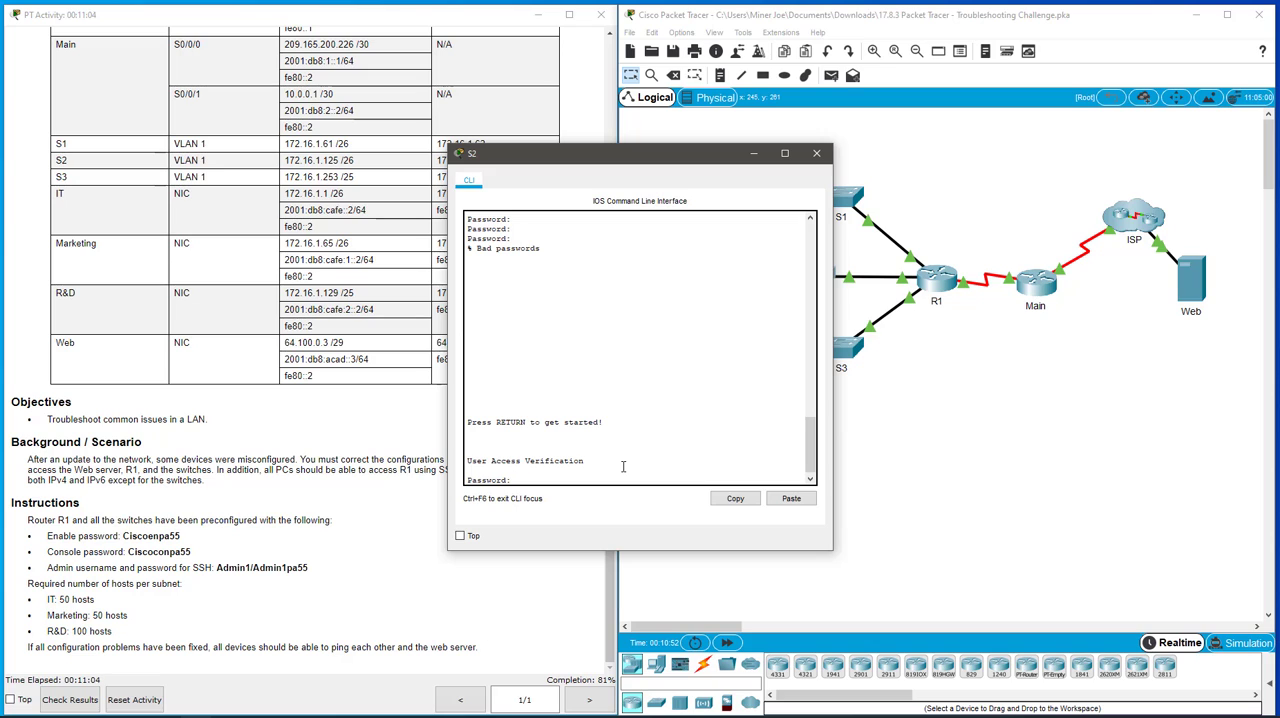
key("Return")
type("en")
key("Return")
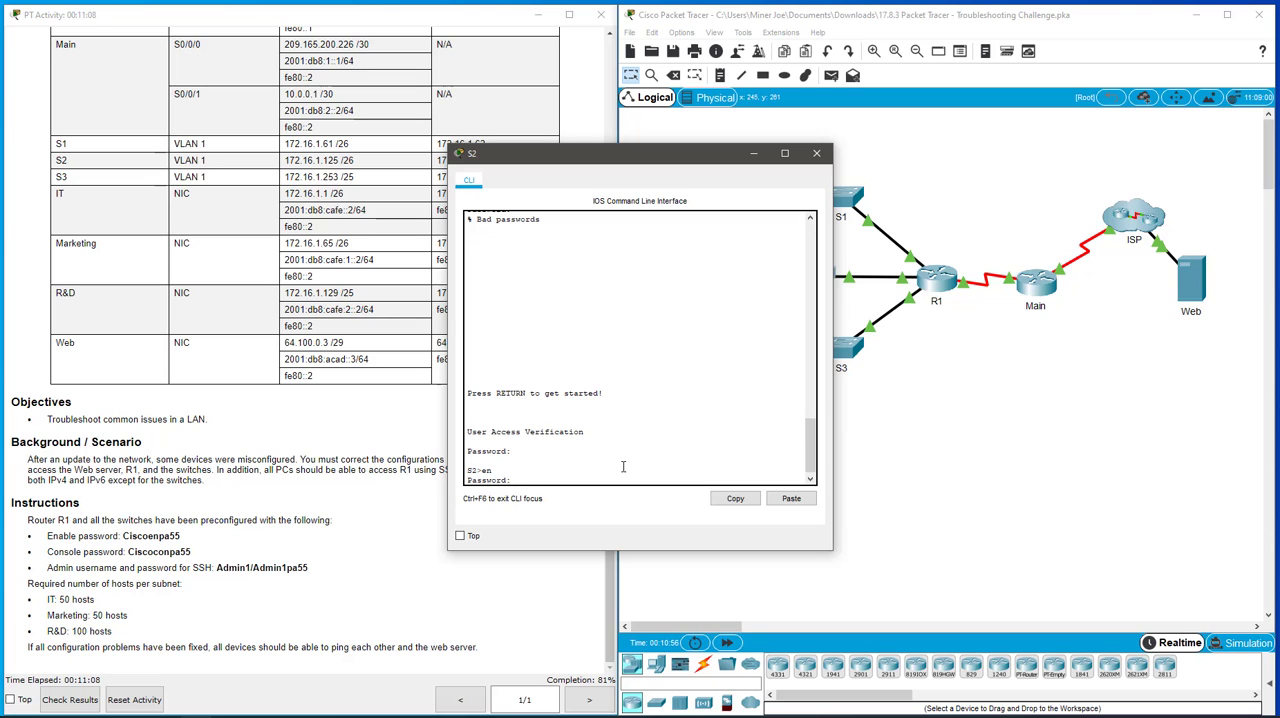
key("Return")
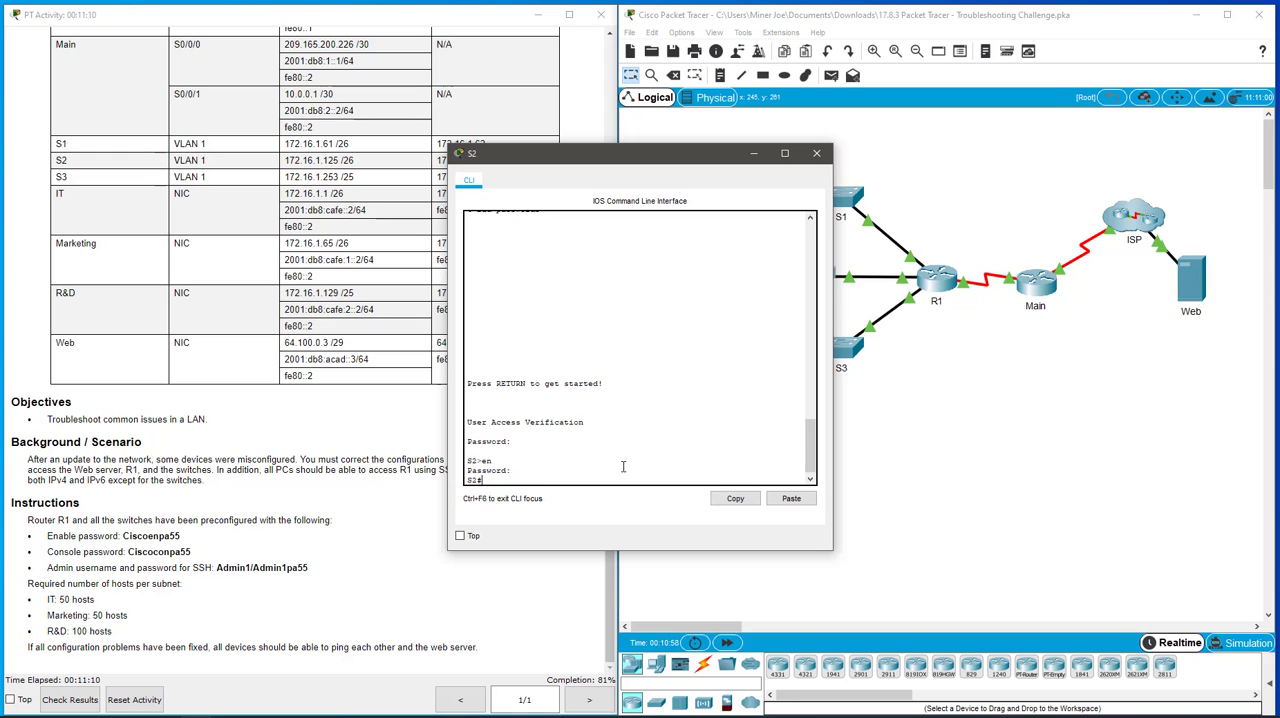
- Display S2's running configuration and page through it to the interface Vlan1 section
type("show run")
key("Return")
key("space")
key("space")
key("space")
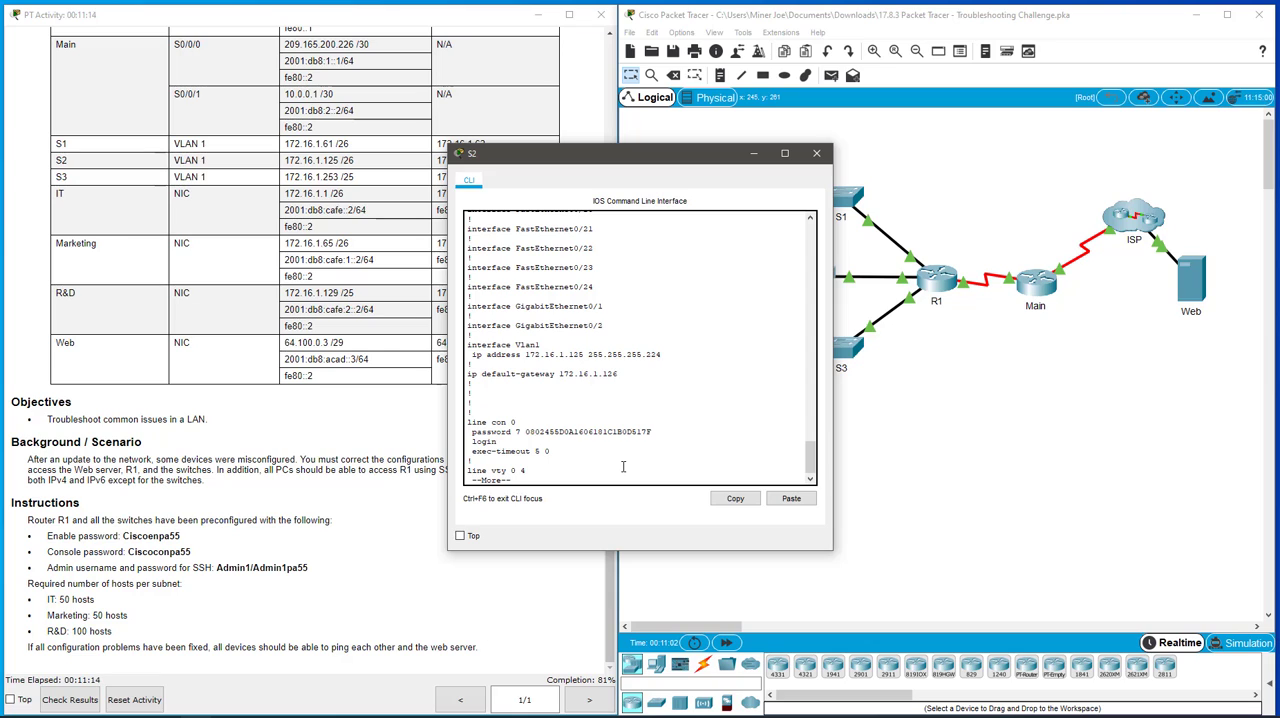
- Examine the IP address, subnet mask and default gateway of interface Vlan1 in S2's running configuration
left_click_drag(525, 354, 588, 358)
left_click(668, 364)
left_click_drag(556, 374, 622, 374)
left_click(630, 375)
left_click_drag(645, 355, 662, 355)
left_click(651, 374)
left_click_drag(590, 352, 685, 356)
left_click(650, 356)
left_click_drag(650, 356, 522, 360)
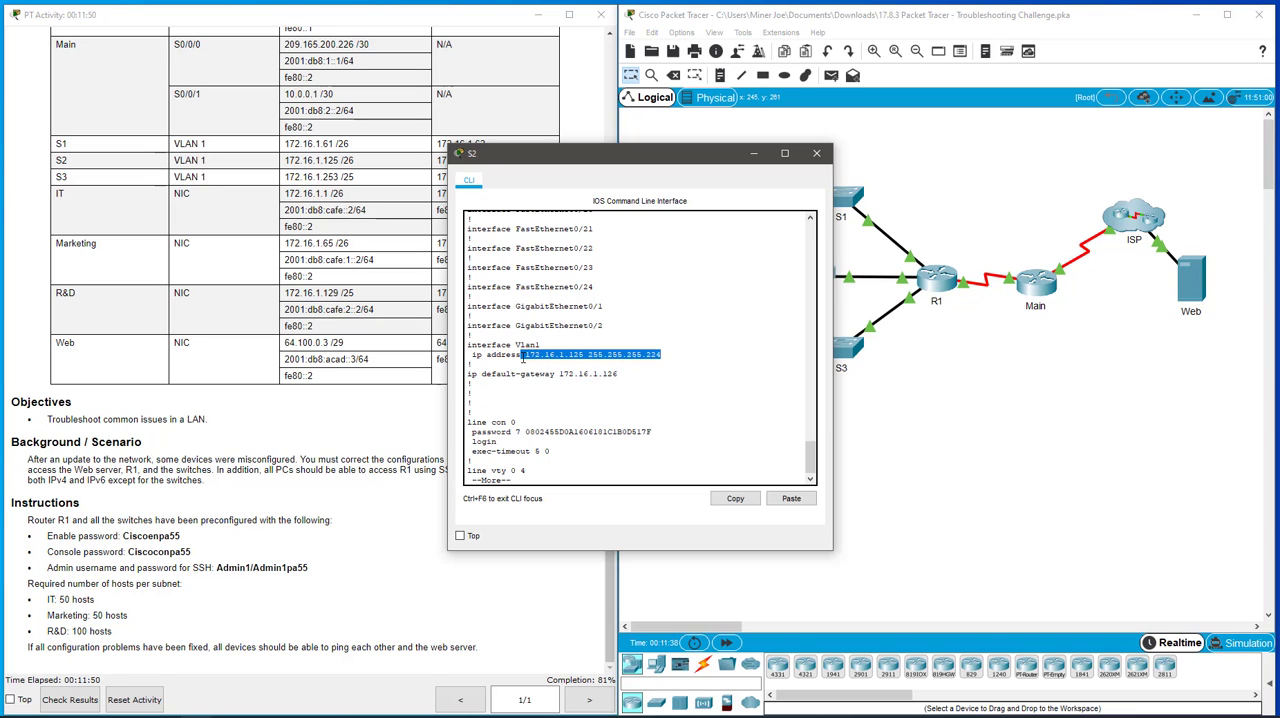
left_click(522, 360)
- Move S2's window aside, run show ip int brief on R1 and check the GigabitEthernet0/1 address in a widened window
left_click_drag(675, 160, 398, 162)
left_click(950, 284)
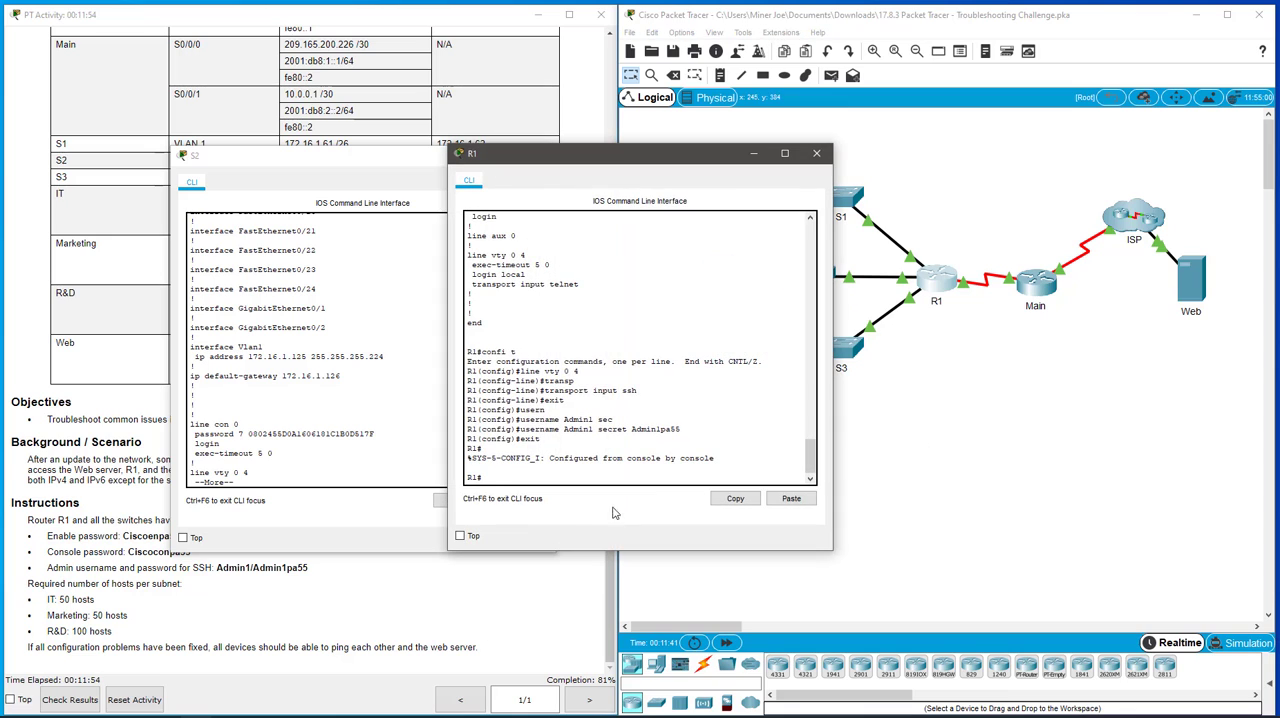
type("show ip int brief")
key("Return")
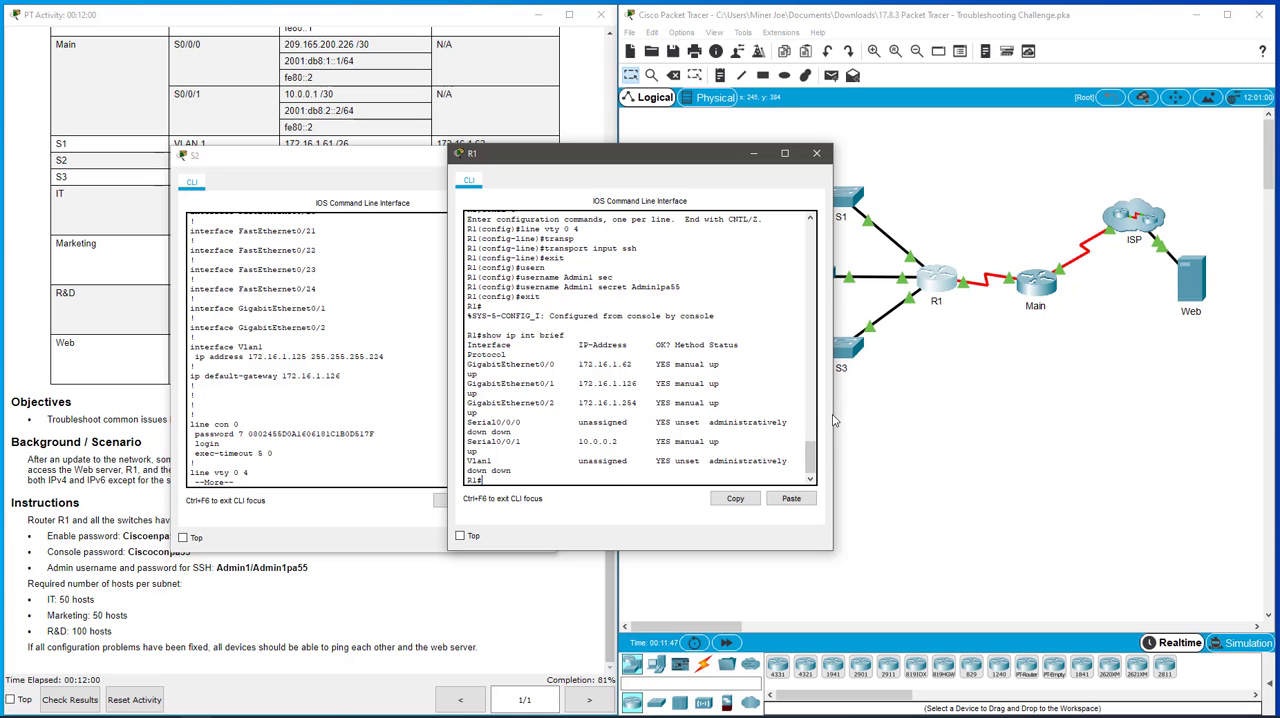
left_click_drag(832, 422, 985, 418)
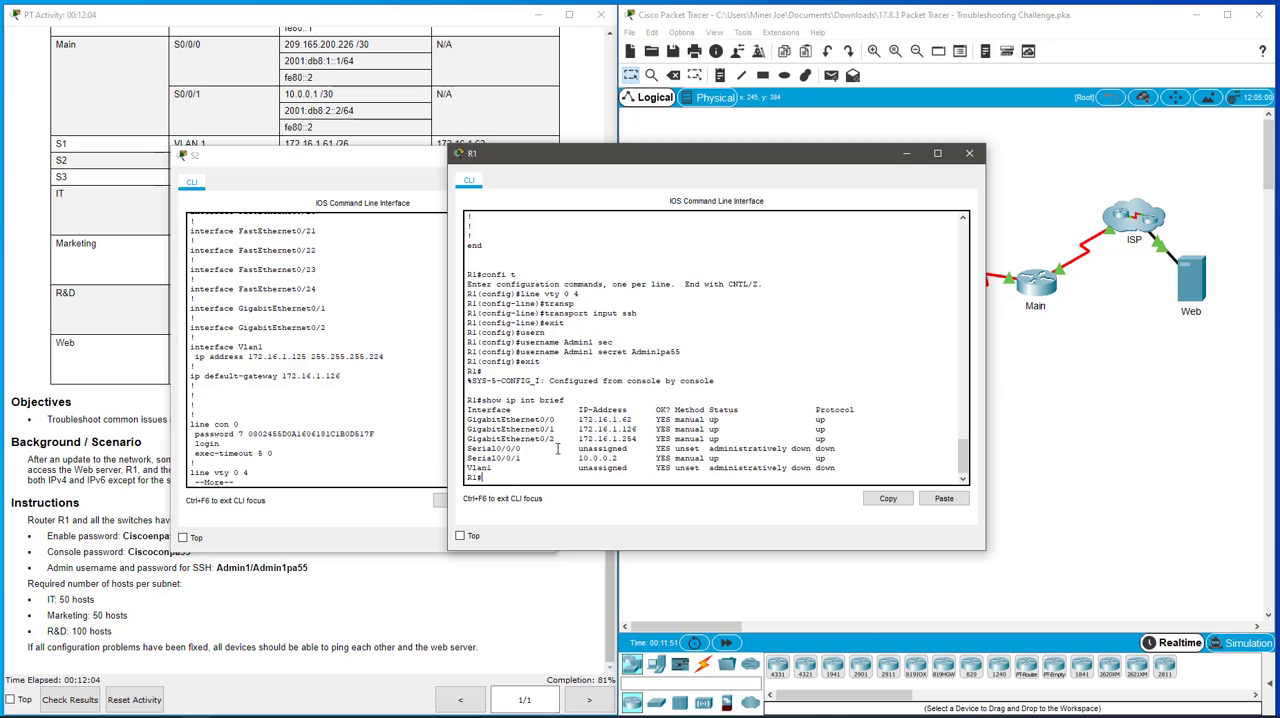
left_click_drag(578, 429, 661, 429)
left_click(603, 477)
- Display R1's running configuration, check the IP address and mask of interface GigabitEthernet0/1, and close the R1 window
type("show run")
key("Return")
key("space")
key("space")
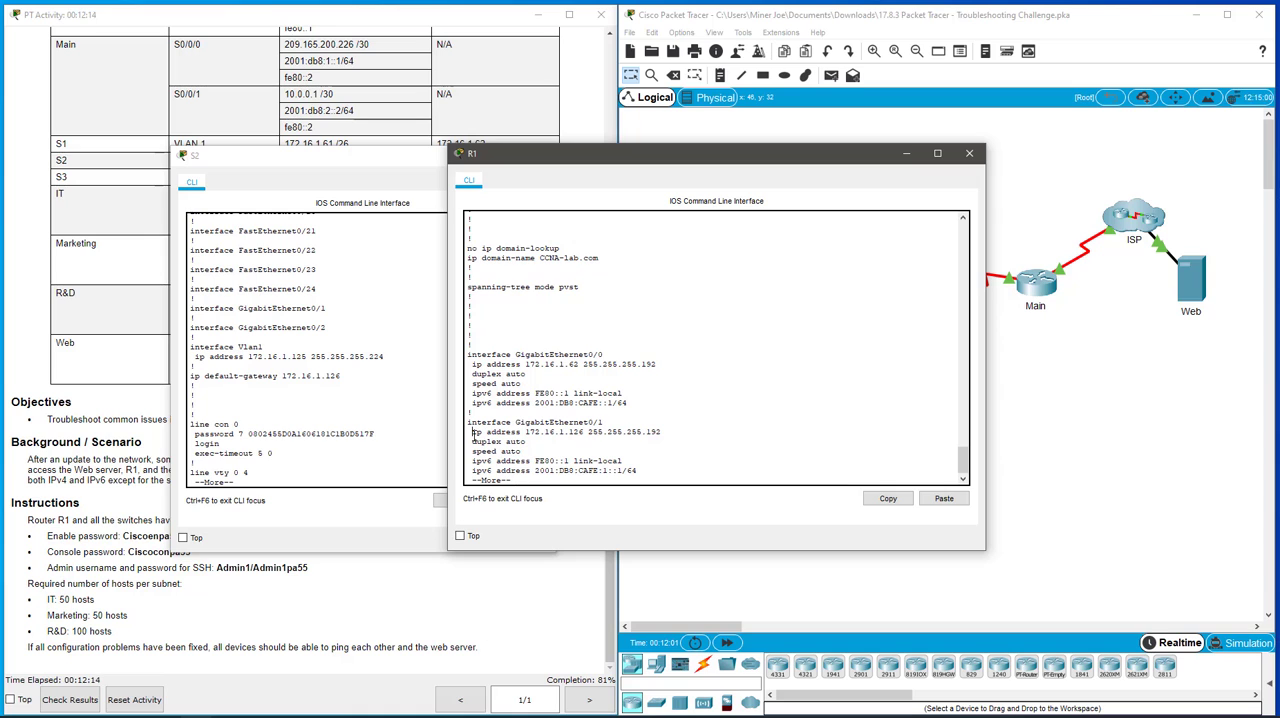
left_click_drag(471, 432, 673, 432)
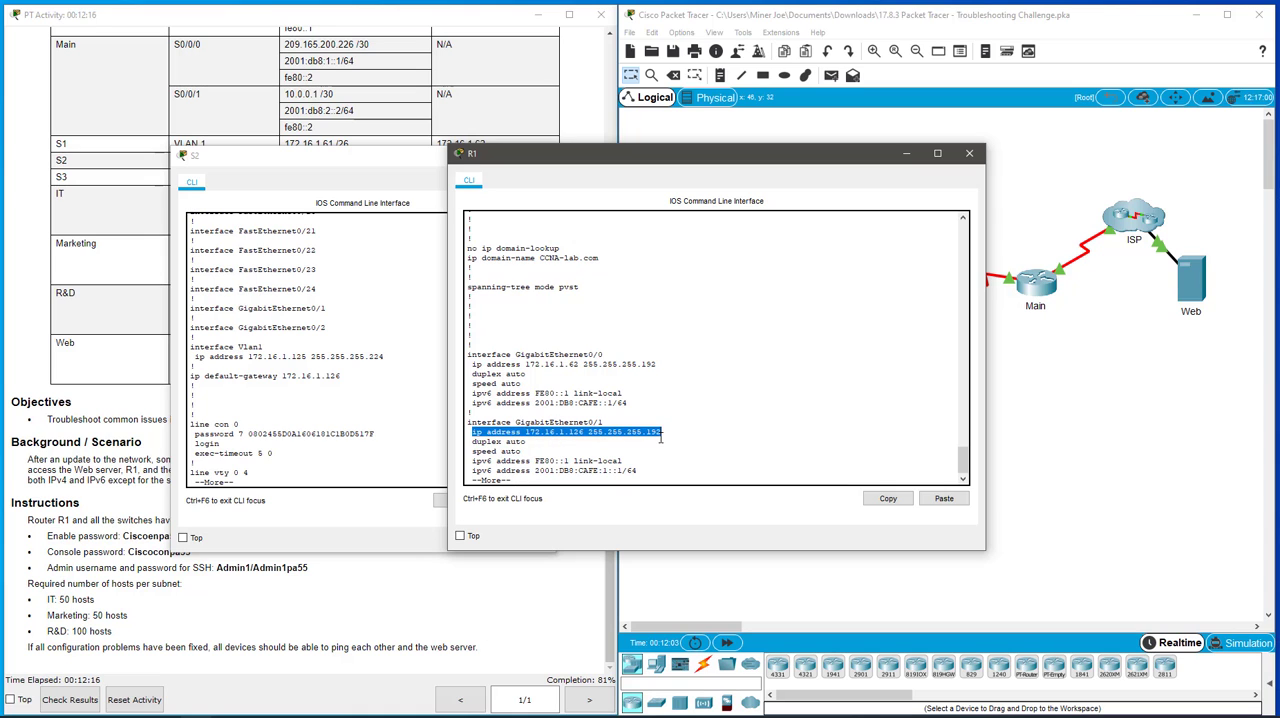
left_click_drag(747, 156, 950, 433)
- Open the Marketing PC's IP configuration and check its IPv4 subnet mask
left_click(714, 282)
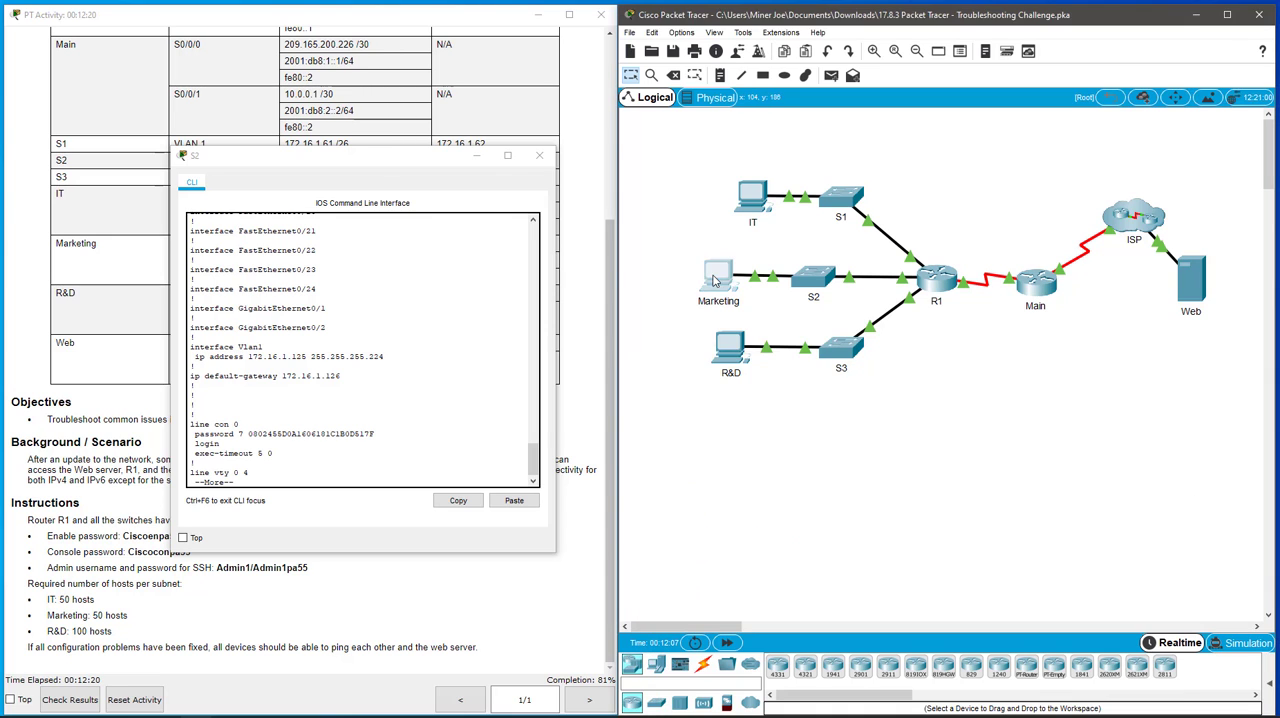
left_click(508, 275)
left_click(569, 294)
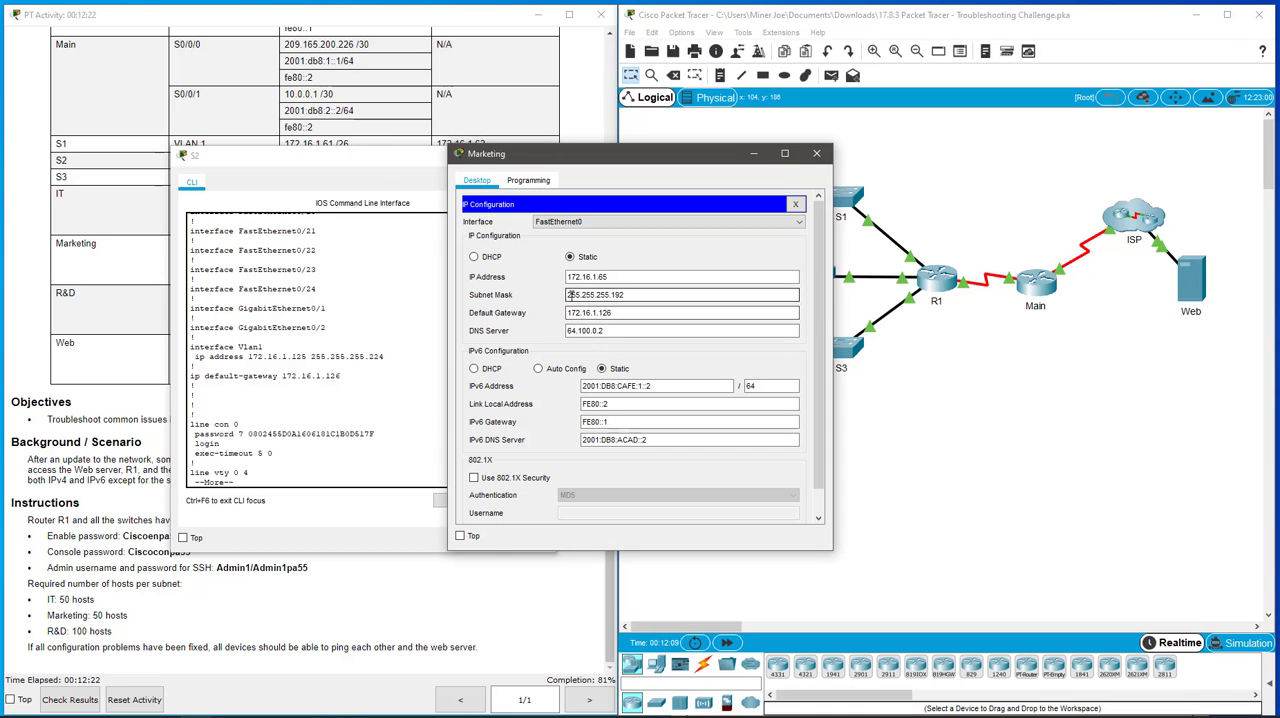
left_click_drag(569, 294, 660, 295)
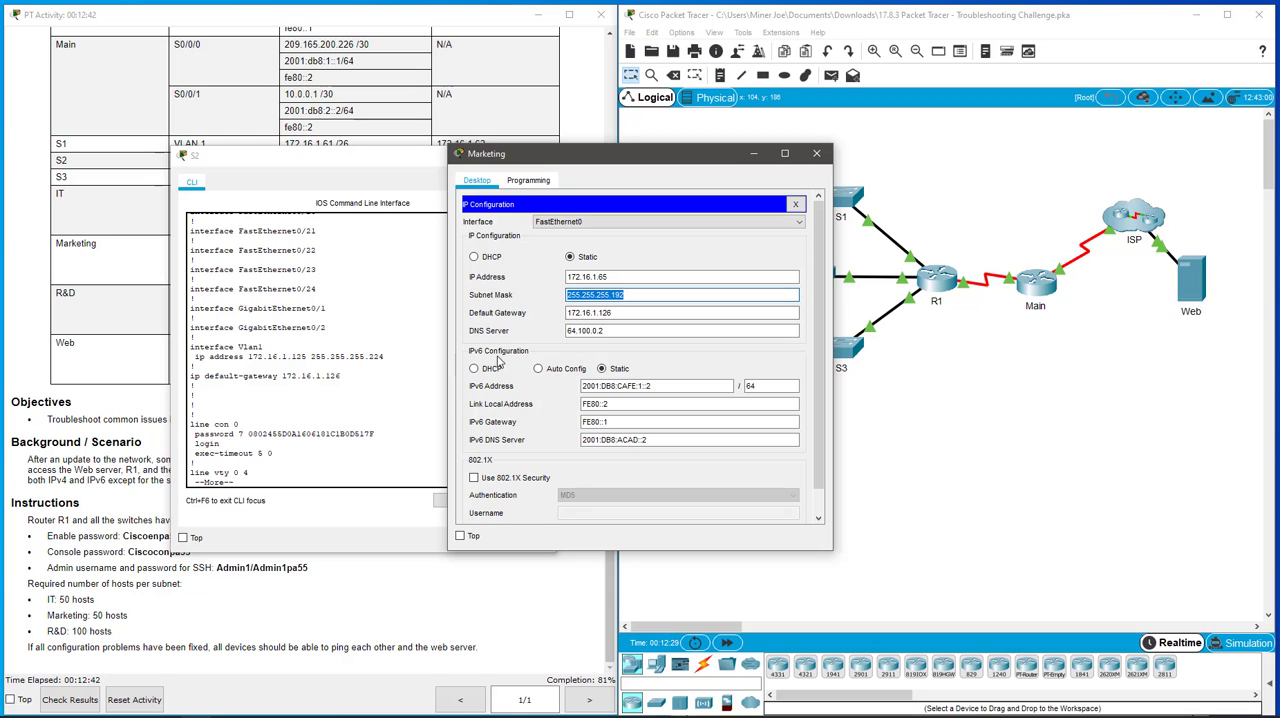
- Set S2's VLAN 1 interface to IP address 172.16.1.125 with mask 255.255.255.192 and exit interface configuration
left_click(366, 408)
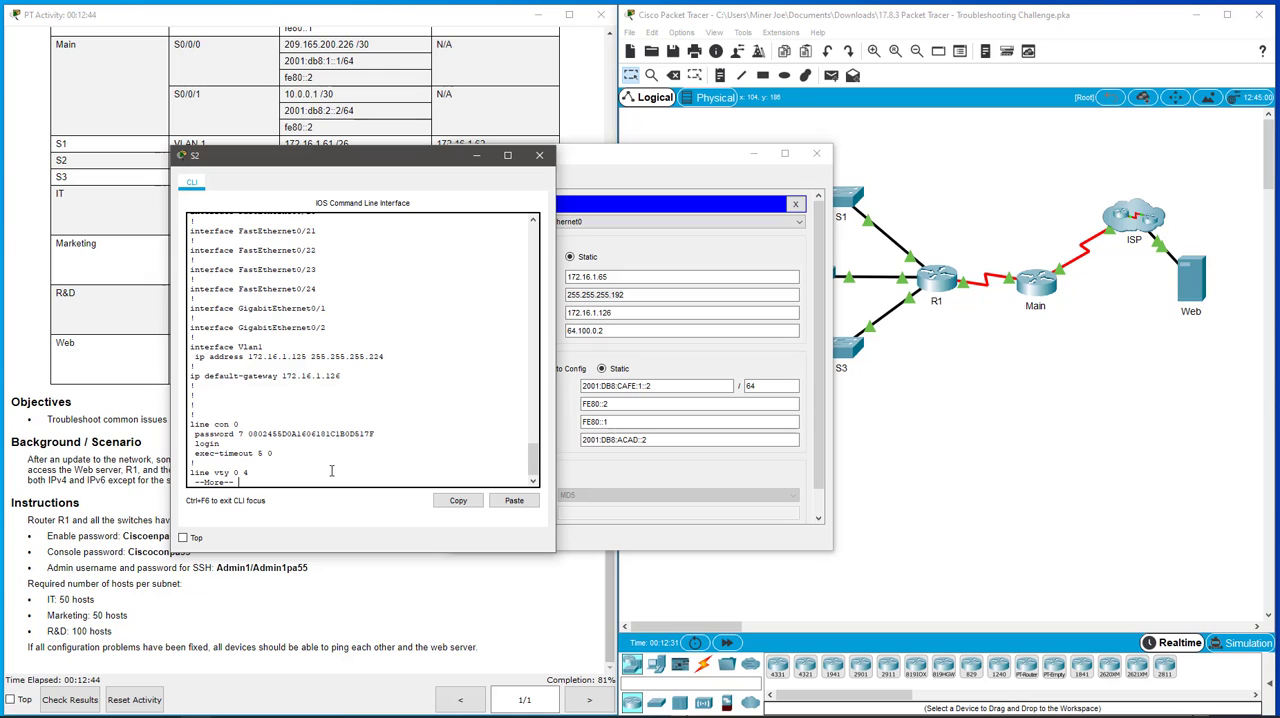
type("q")
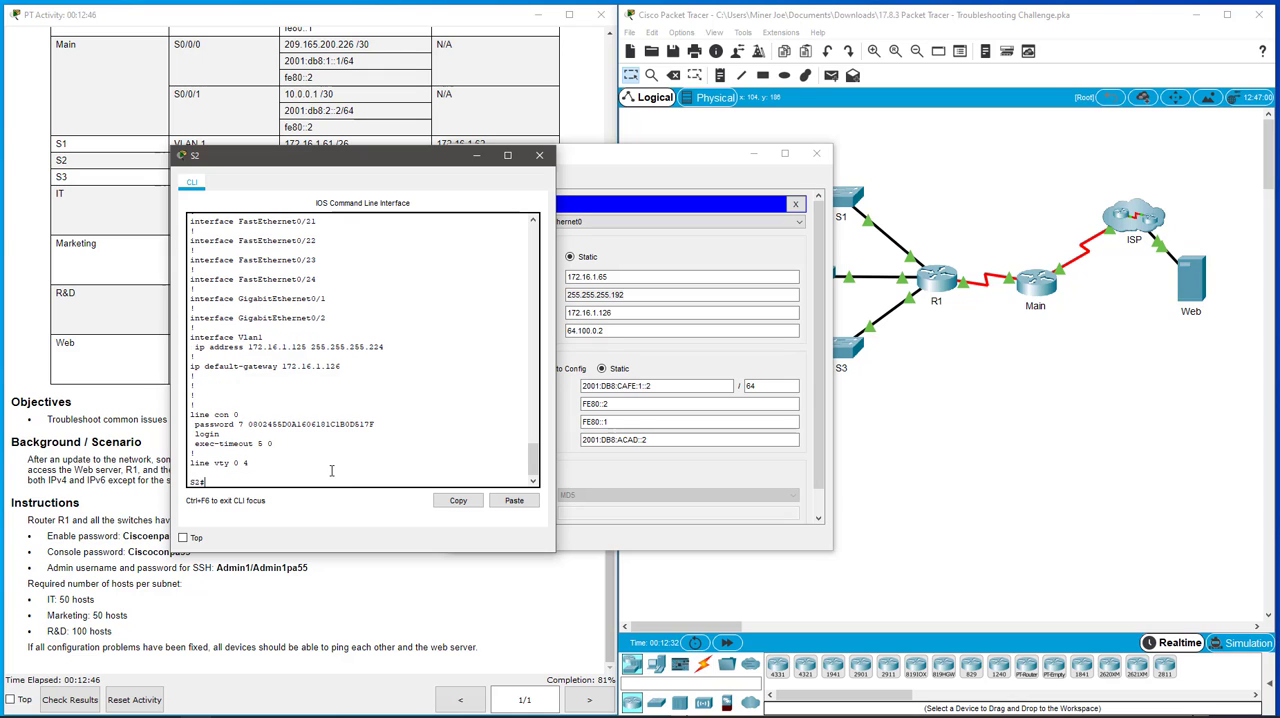
type("confi t")
key("Return")
type("int vlan 1")
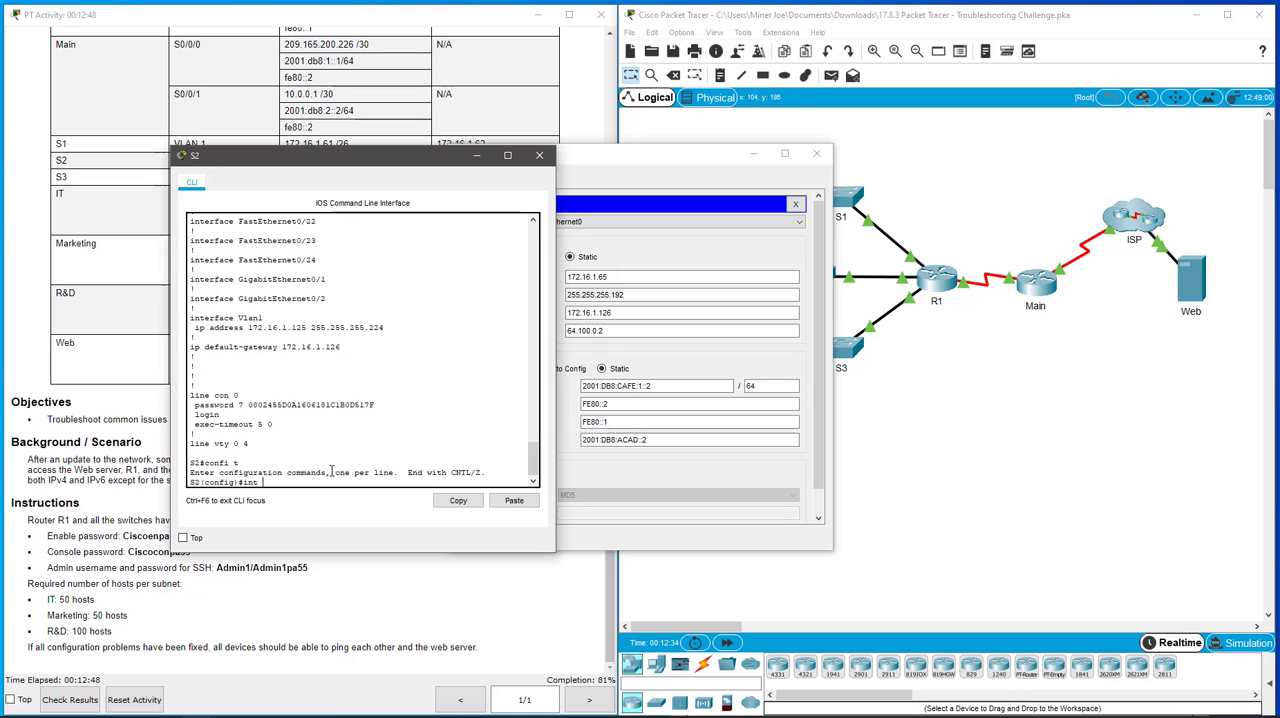
key("Return")
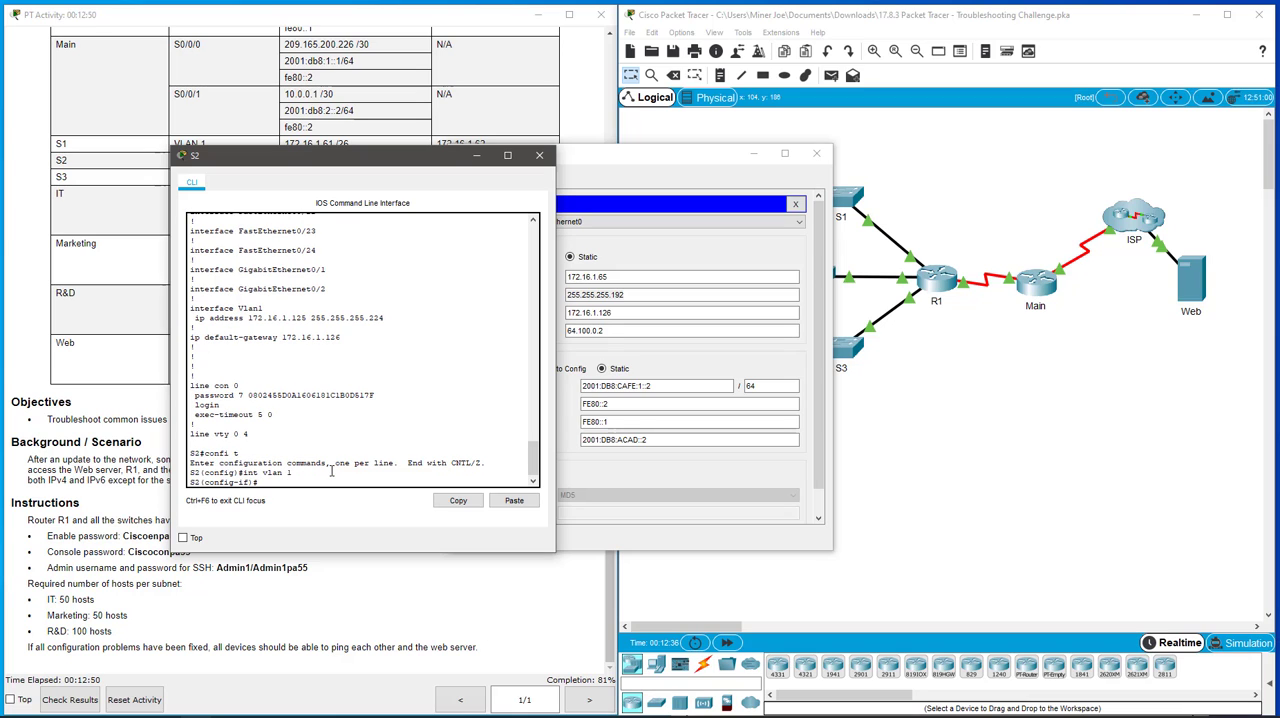
type("ip address 172.16.1.125 255.255.255")
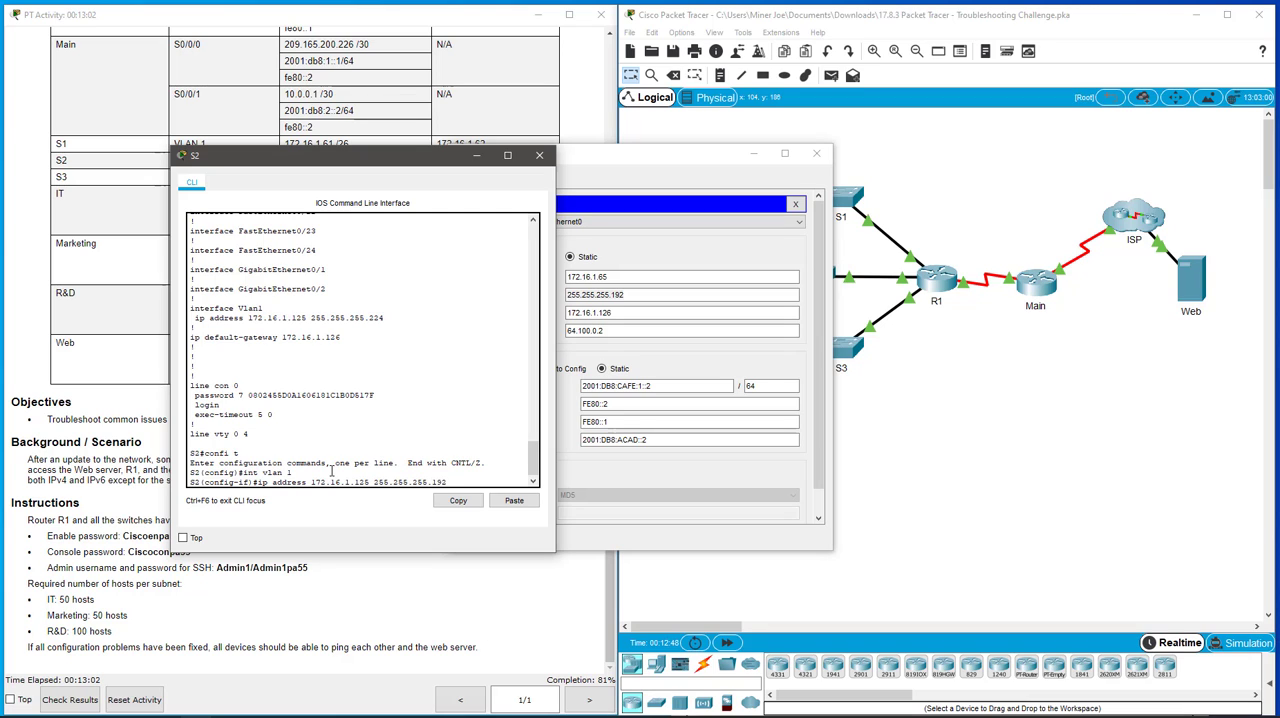
type(".192")
key("Return")
type("exit")
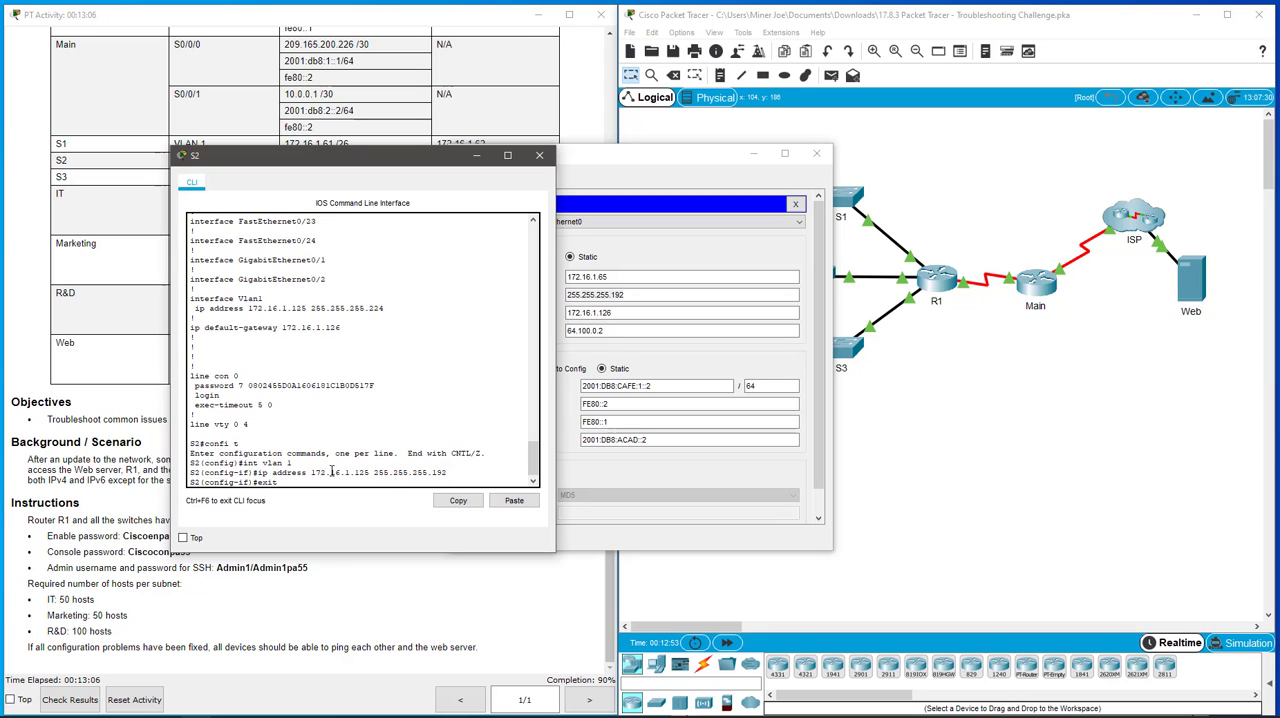
key("Return")
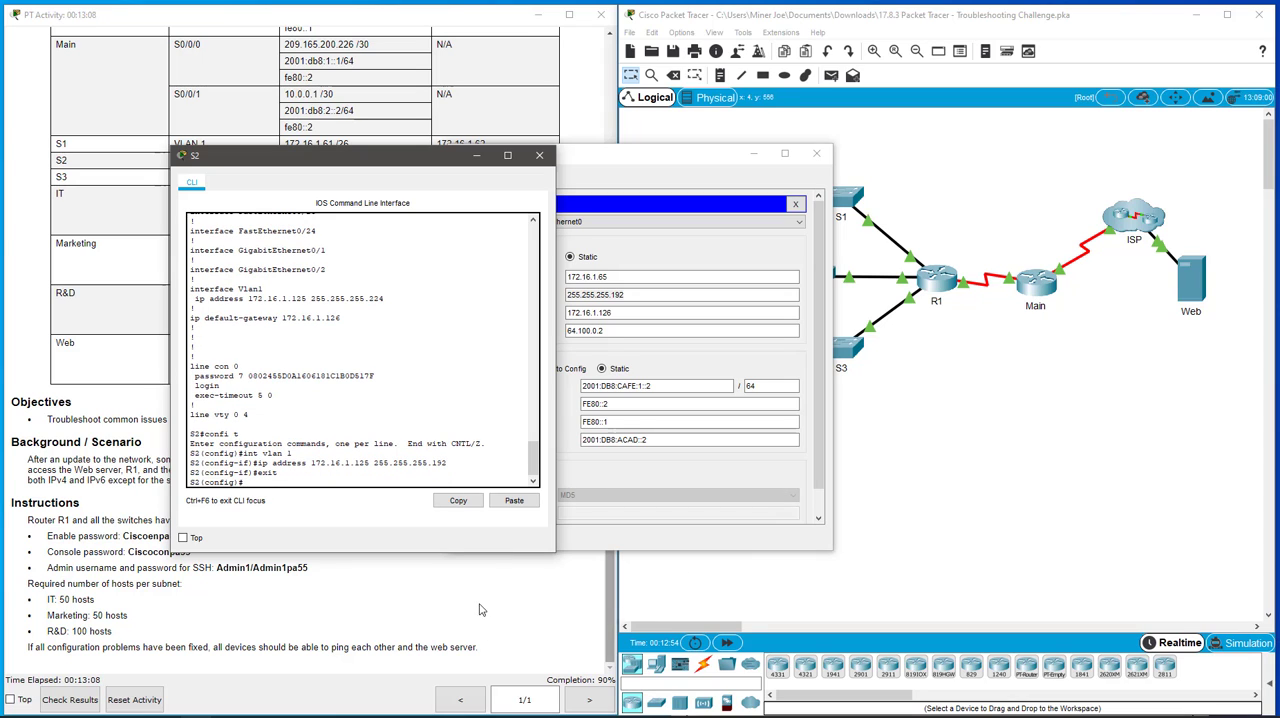
- Close the Marketing PC's IP configuration and window, then close the S2 window
left_click(565, 486)
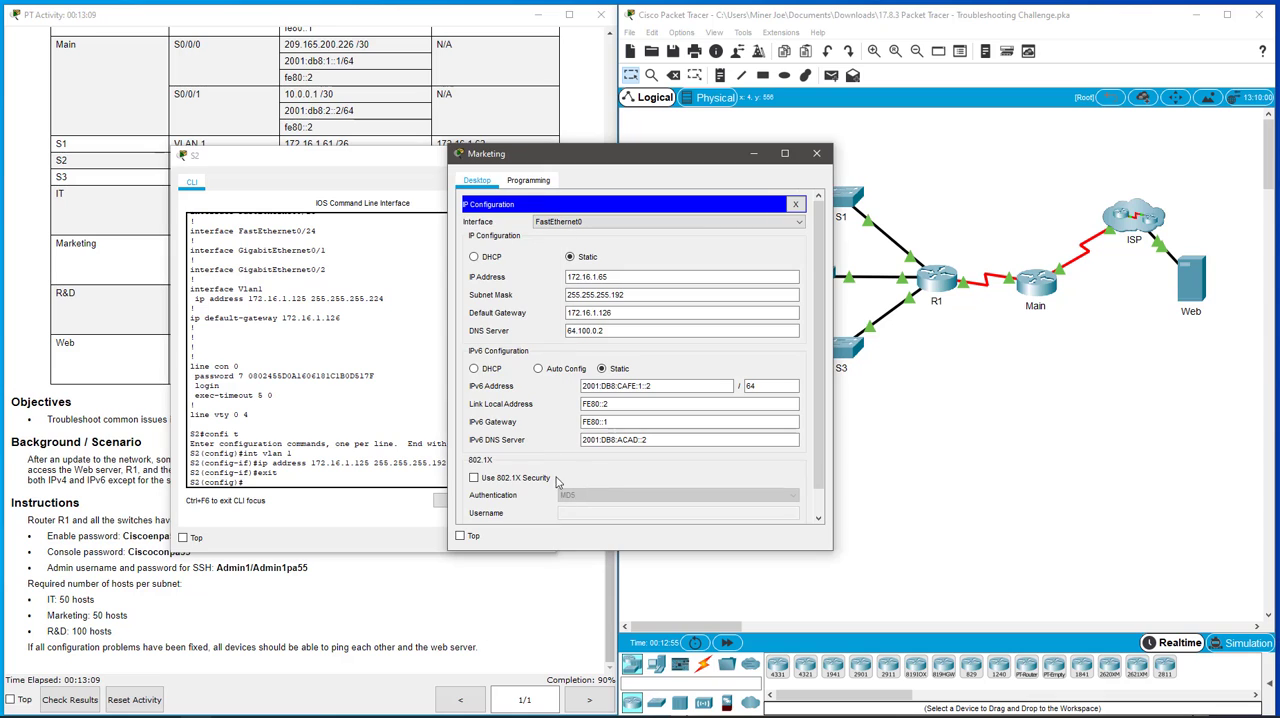
left_click(795, 204)
left_click(824, 160)
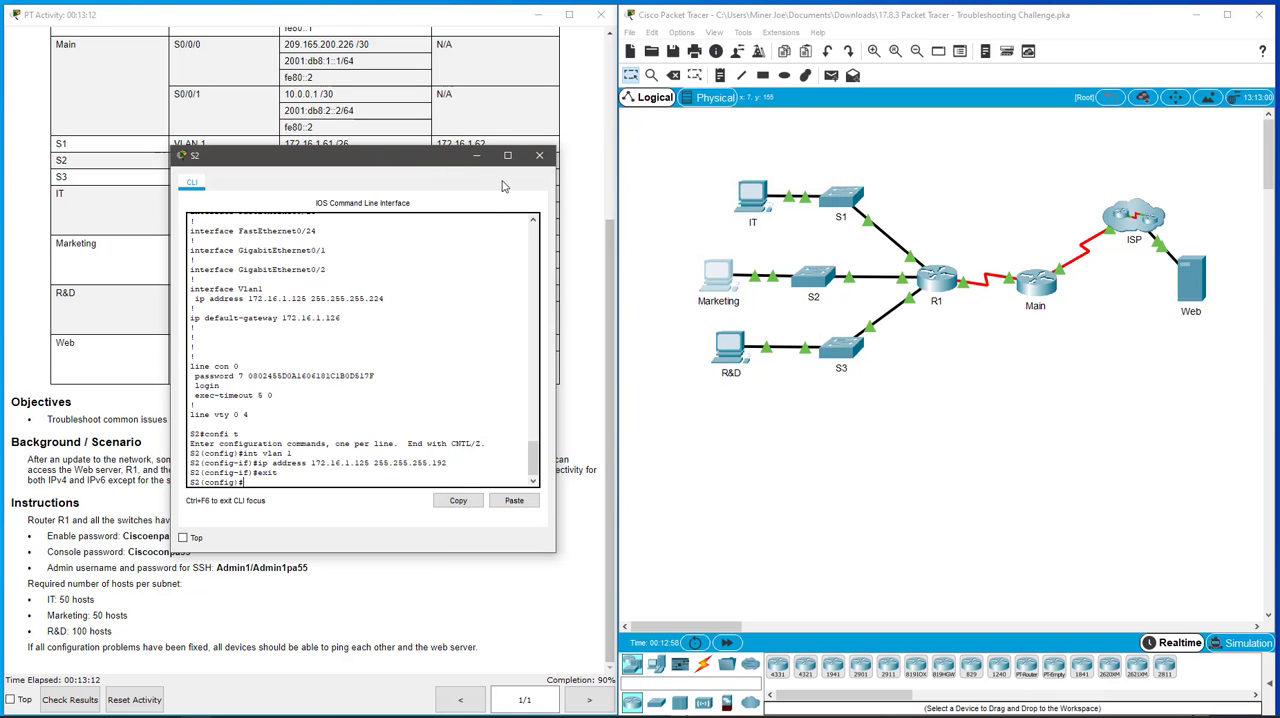
left_click(539, 156)
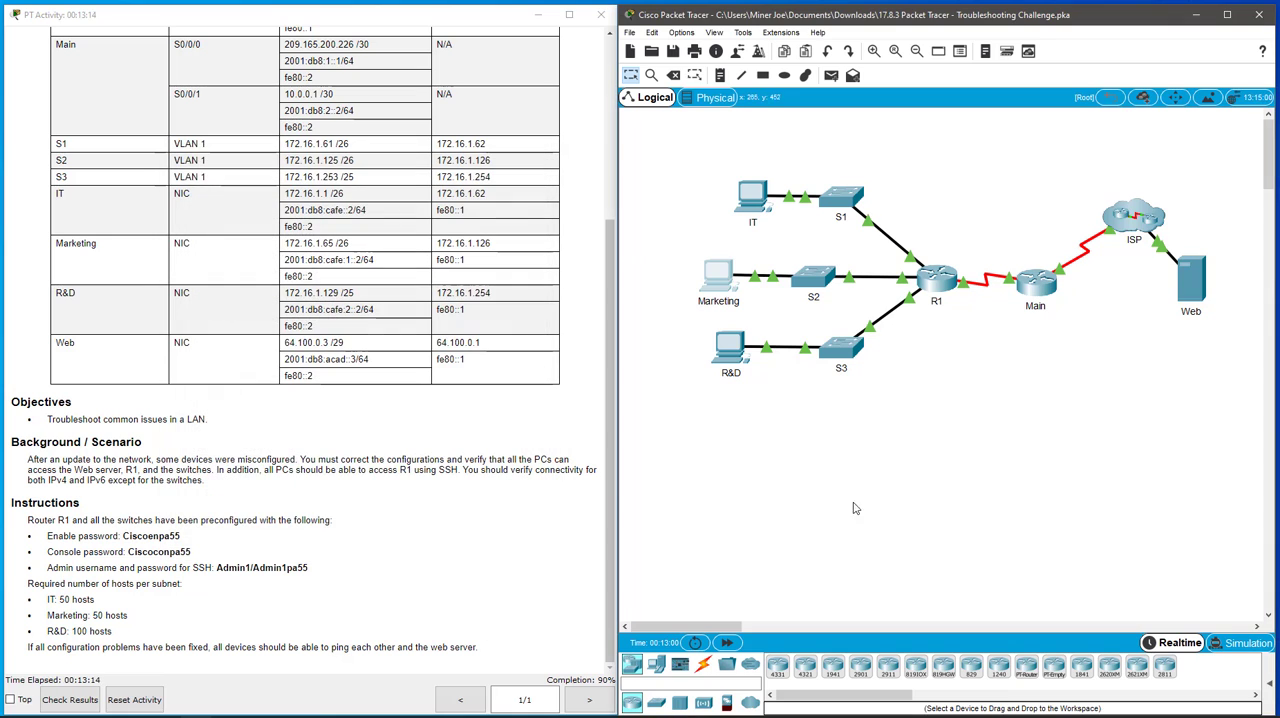
- Open switch S3's command line and log in with the console password
left_click(853, 350)
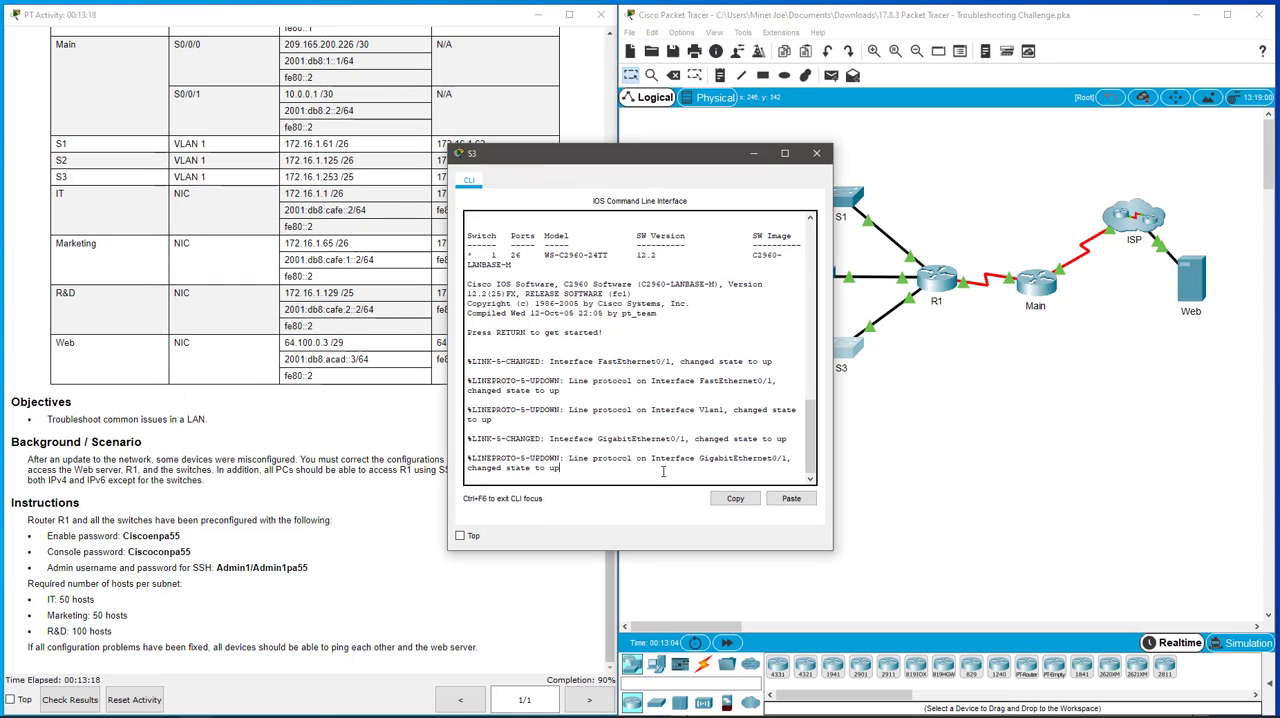
key("Return")
key("Return")
key("Return")
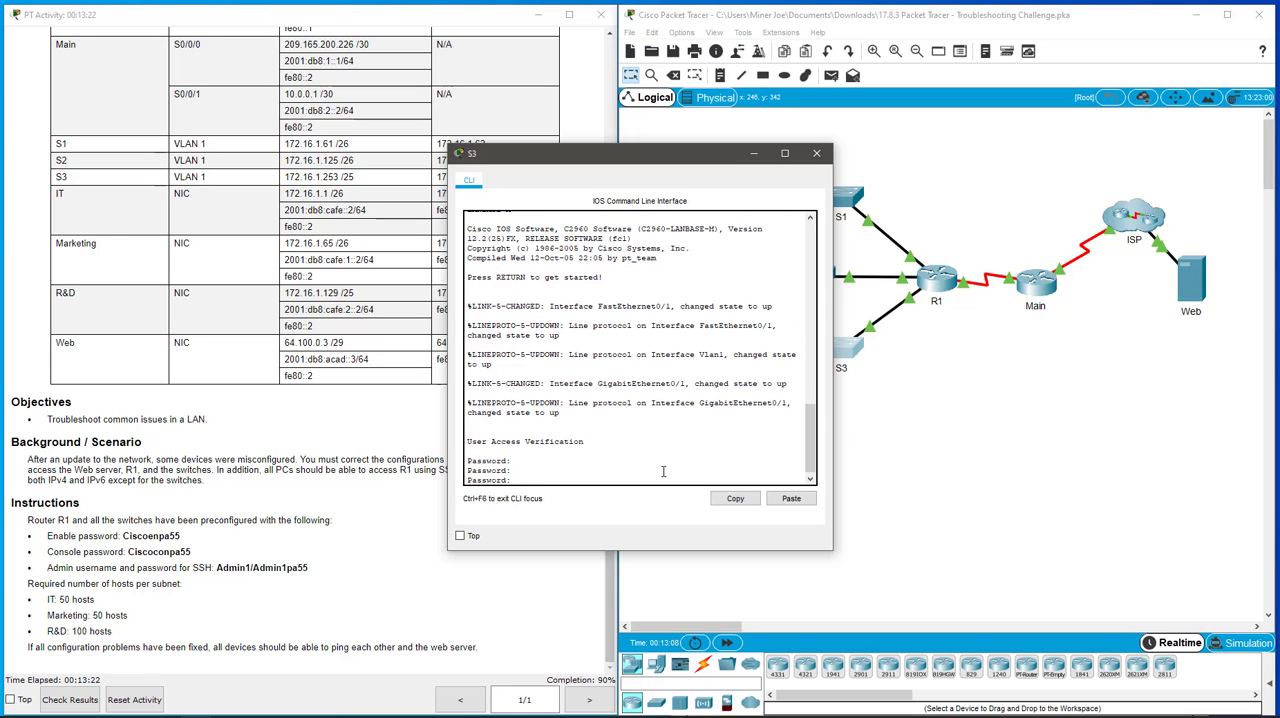
key("Return")
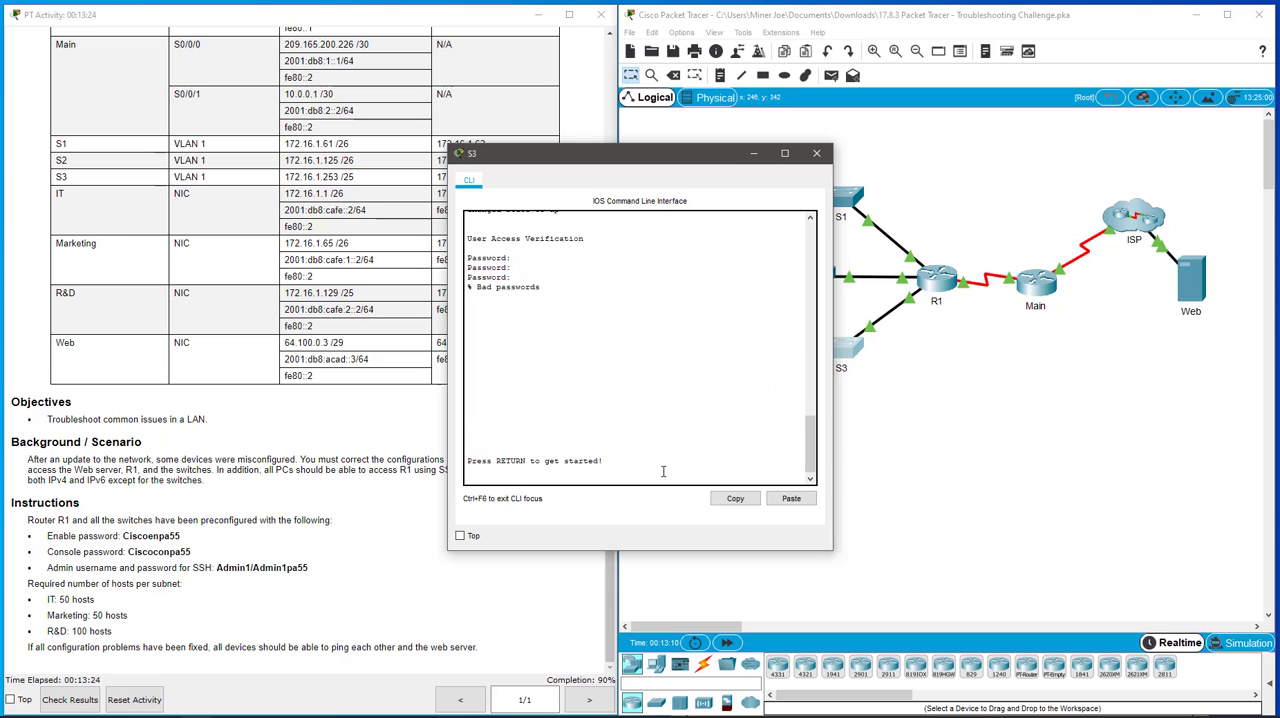
key("Return")
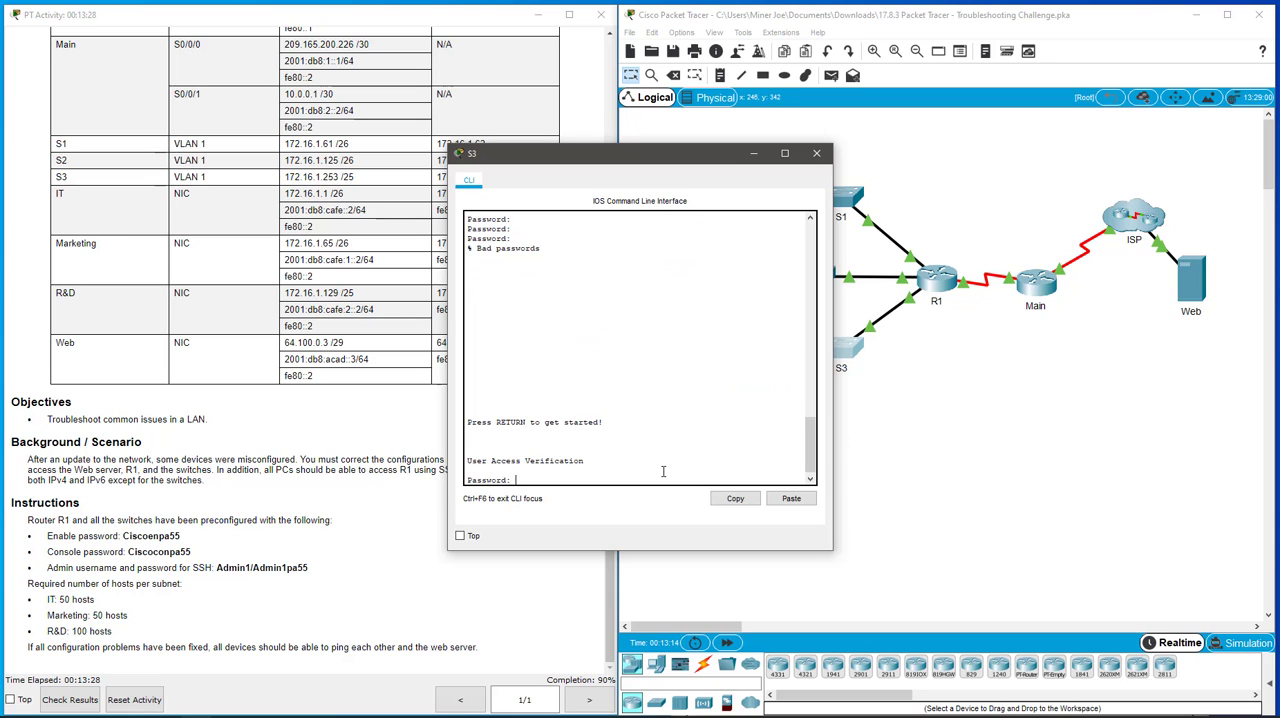
key("Return")
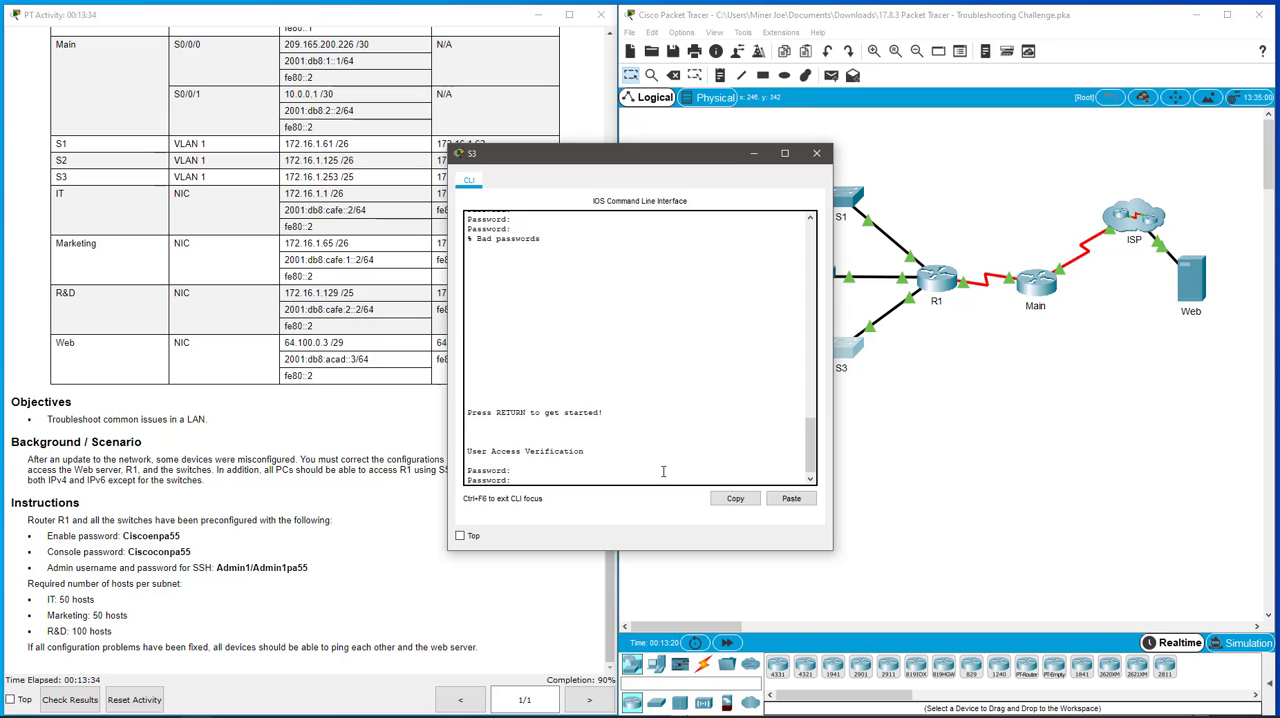
key("Return")
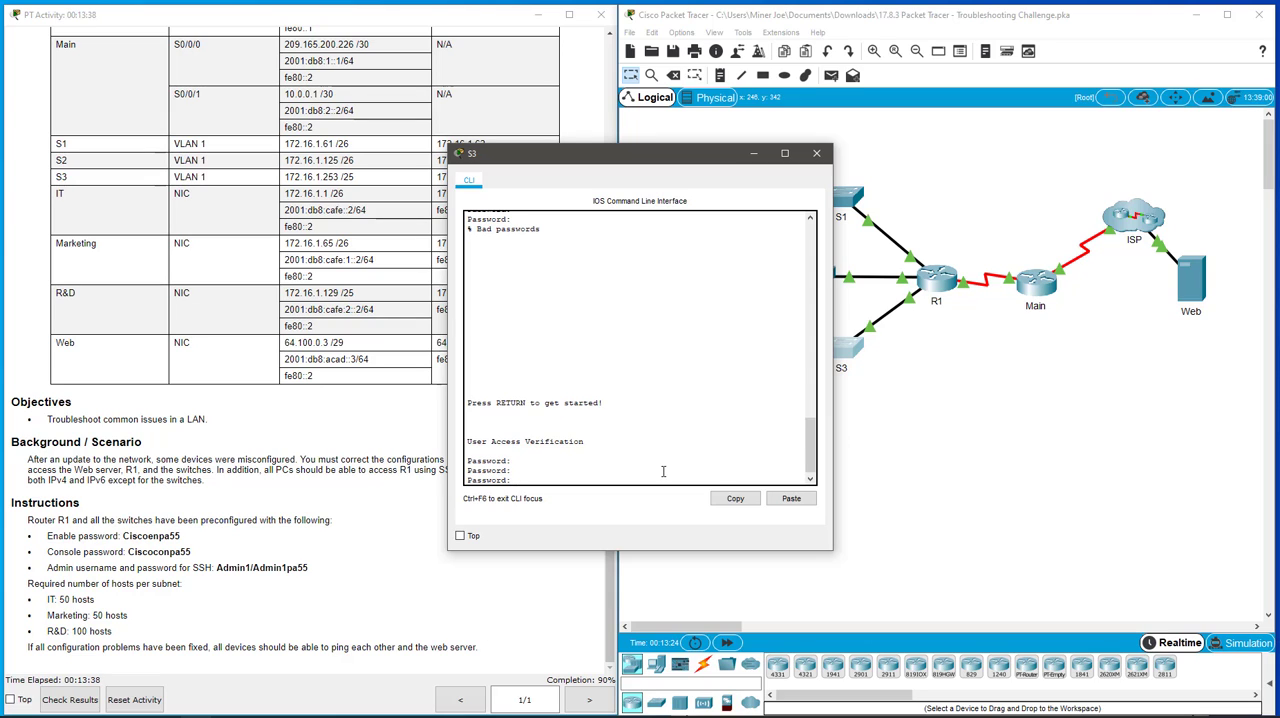
key("Return")
key("Return")
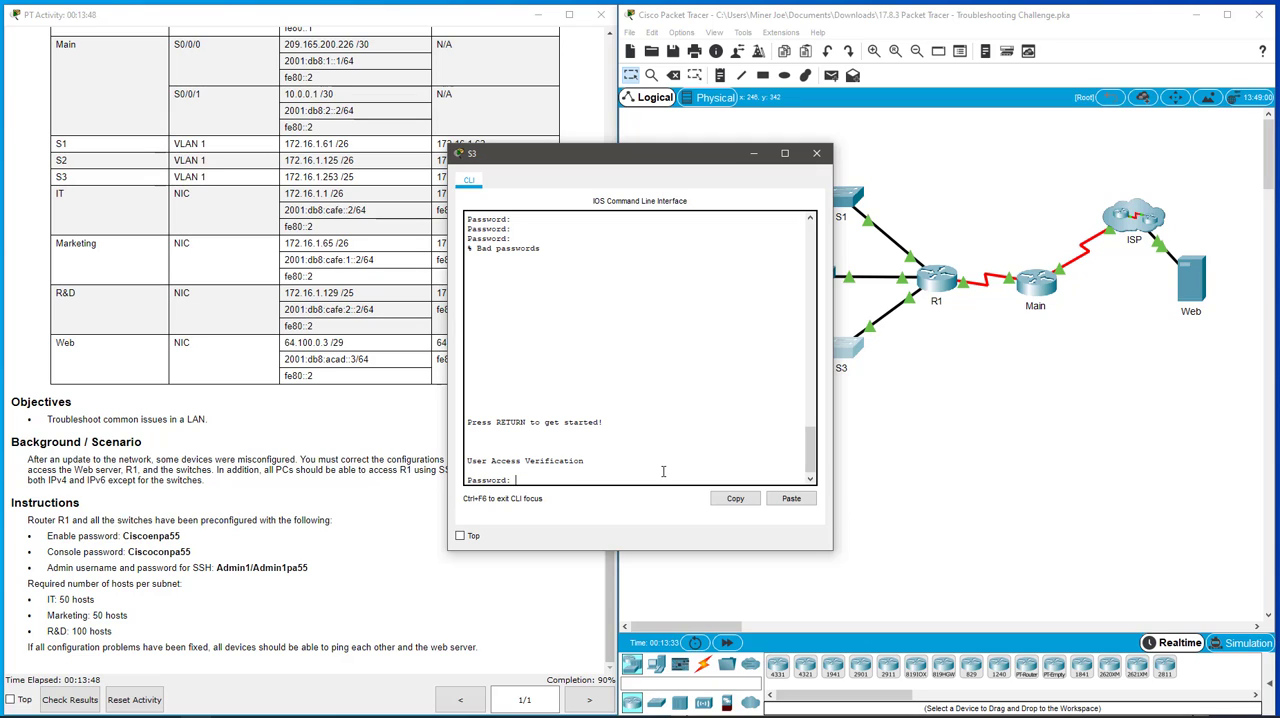
key("Return")
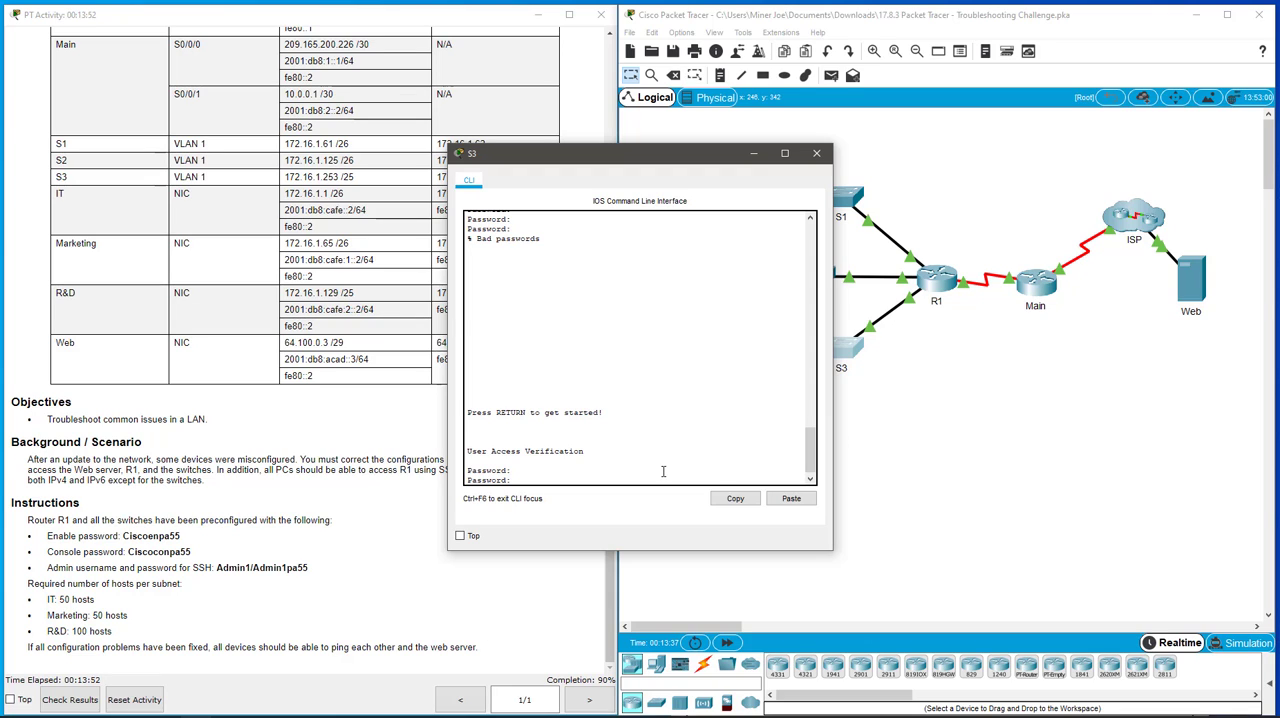
key("Return")
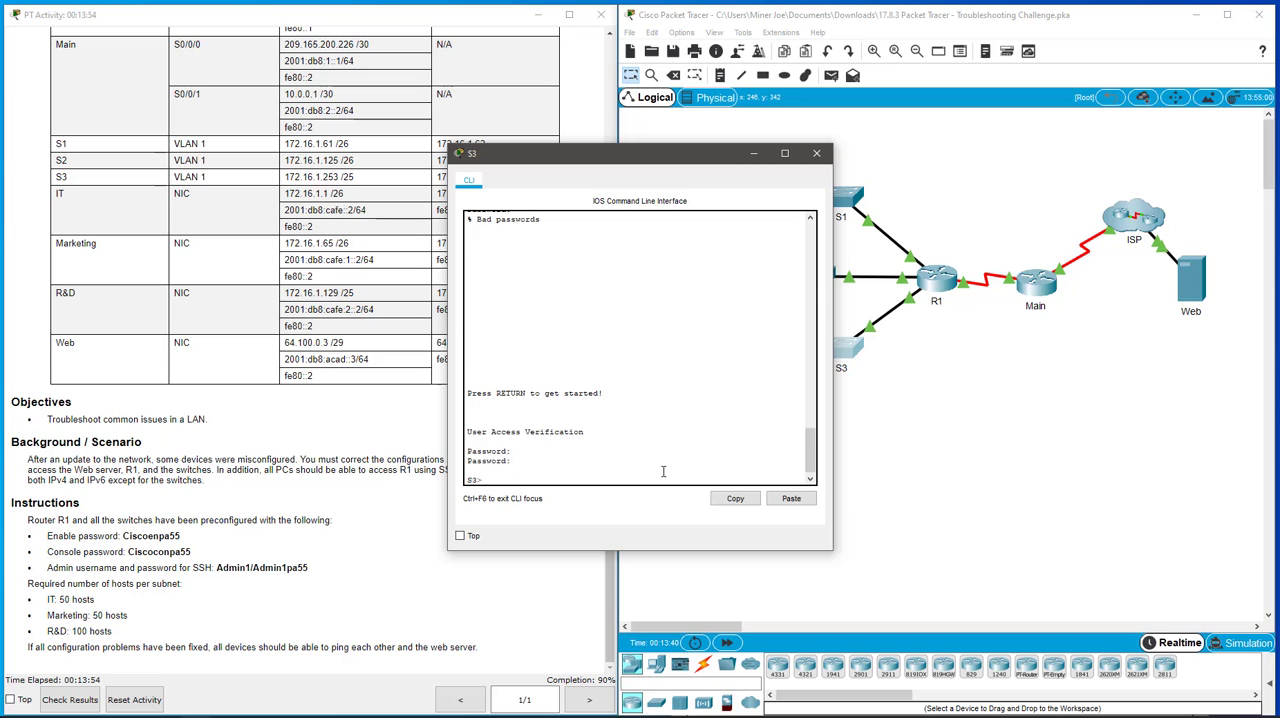
- Enter privileged EXEC mode on S3 using the enable password
type("en")
key("Return")
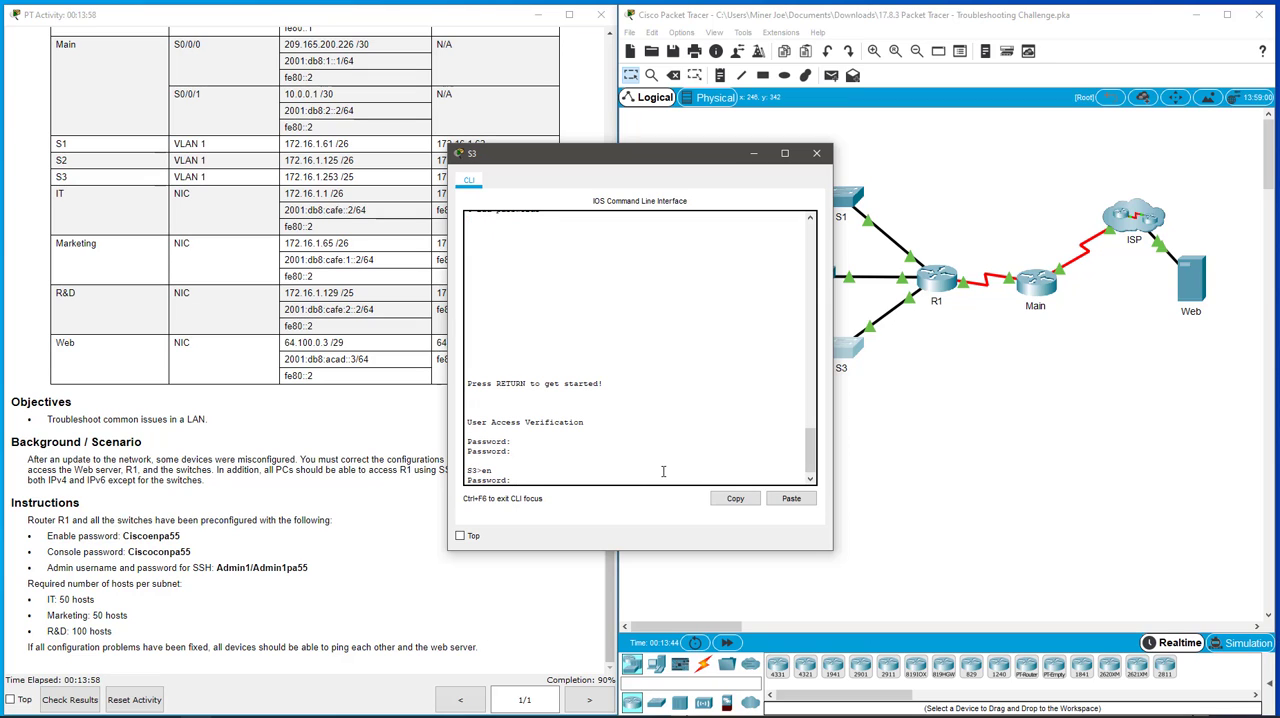
key("Return")
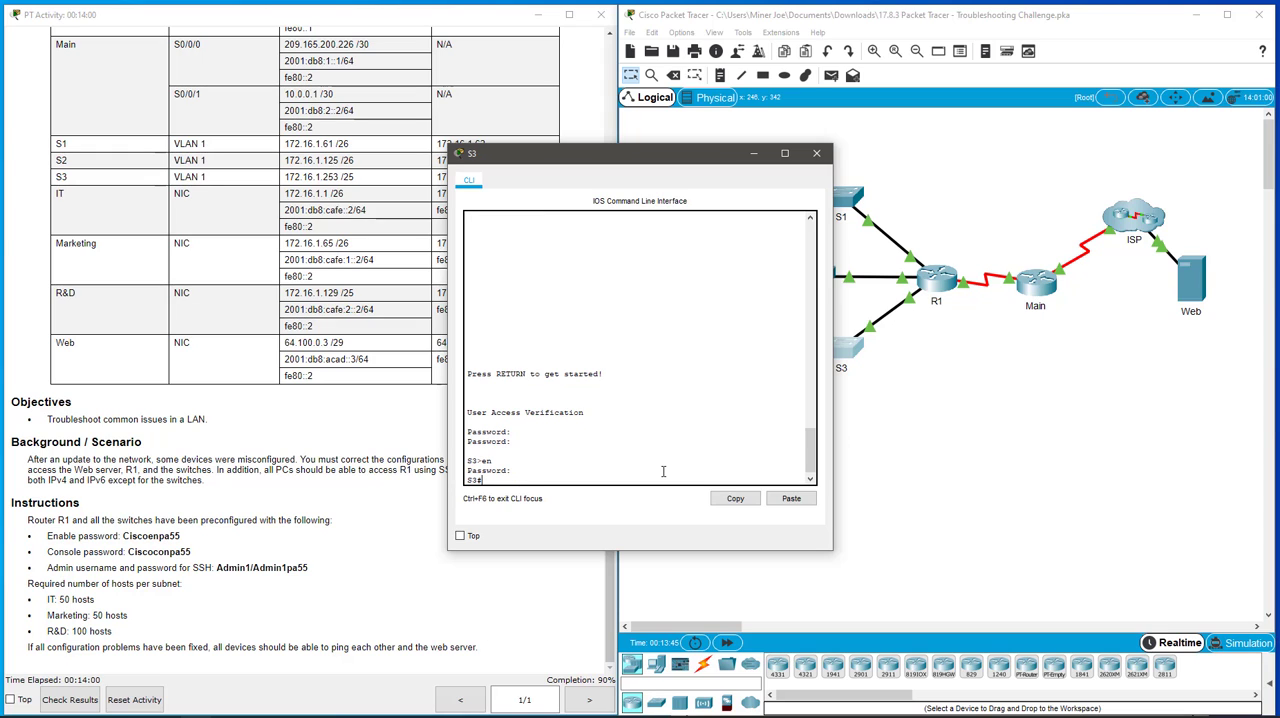
- Display S3's running configuration, check the VLAN 1 address, mask and default gateway, and close the S3 window
type("show run")
key("Return")
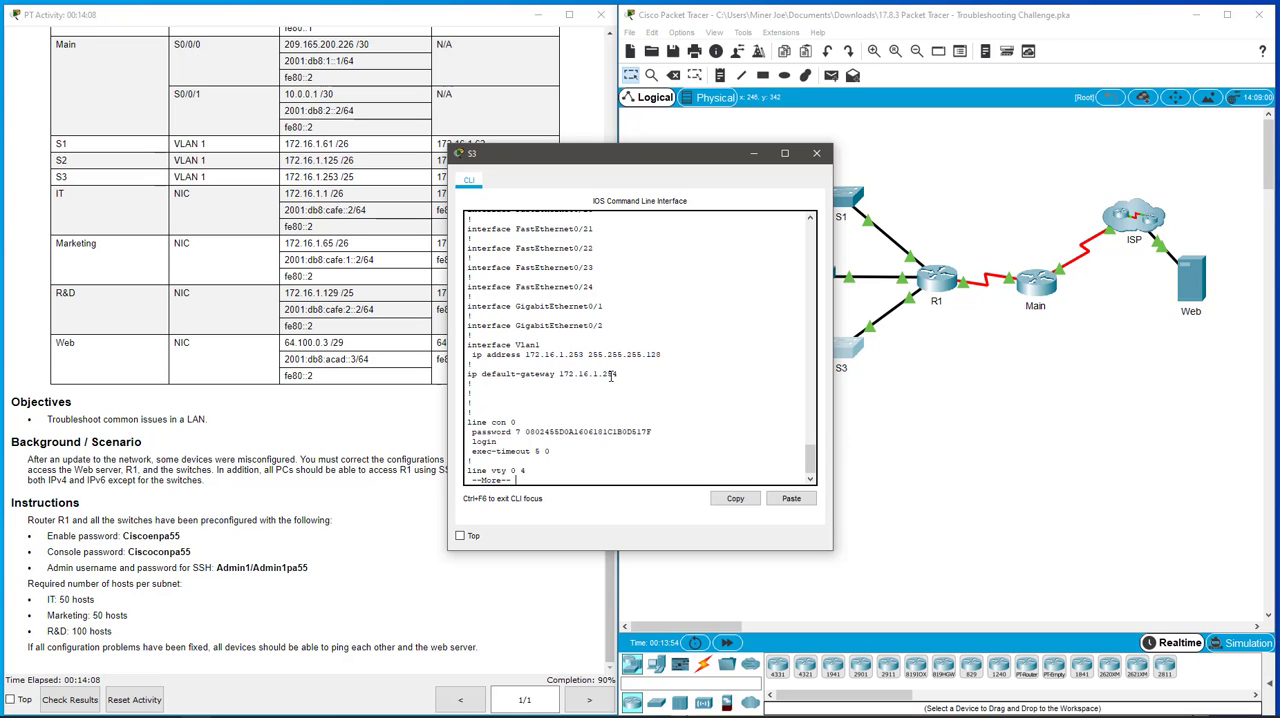
left_click(816, 153)
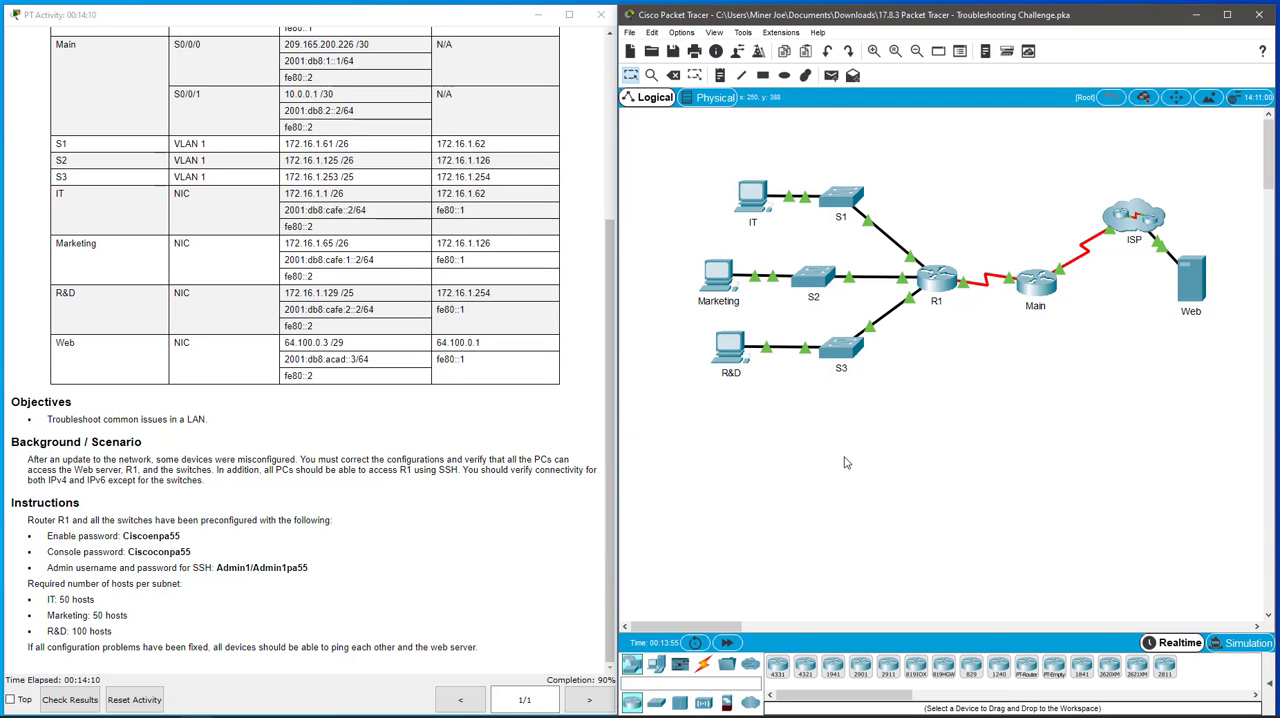
- Check the activity's assessment items for the remaining incorrect entry, then close the results and move the instructions window beside the topology
left_click(80, 703)
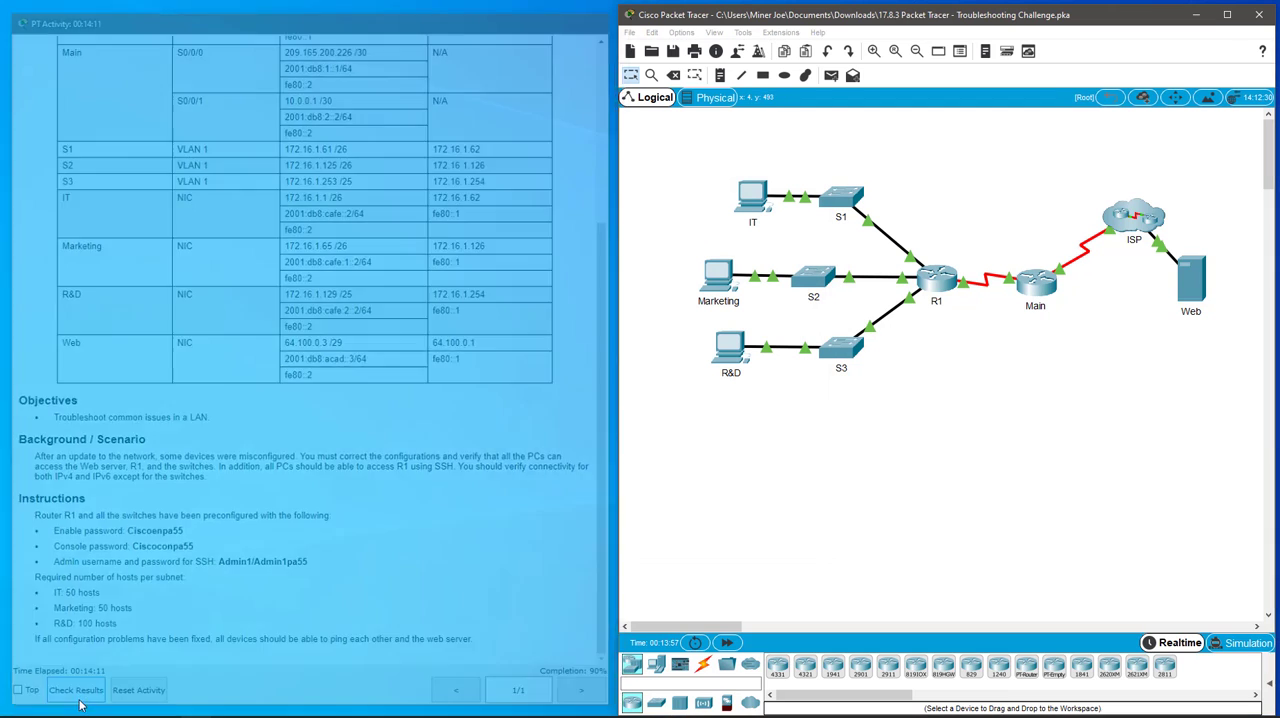
left_click(740, 107)
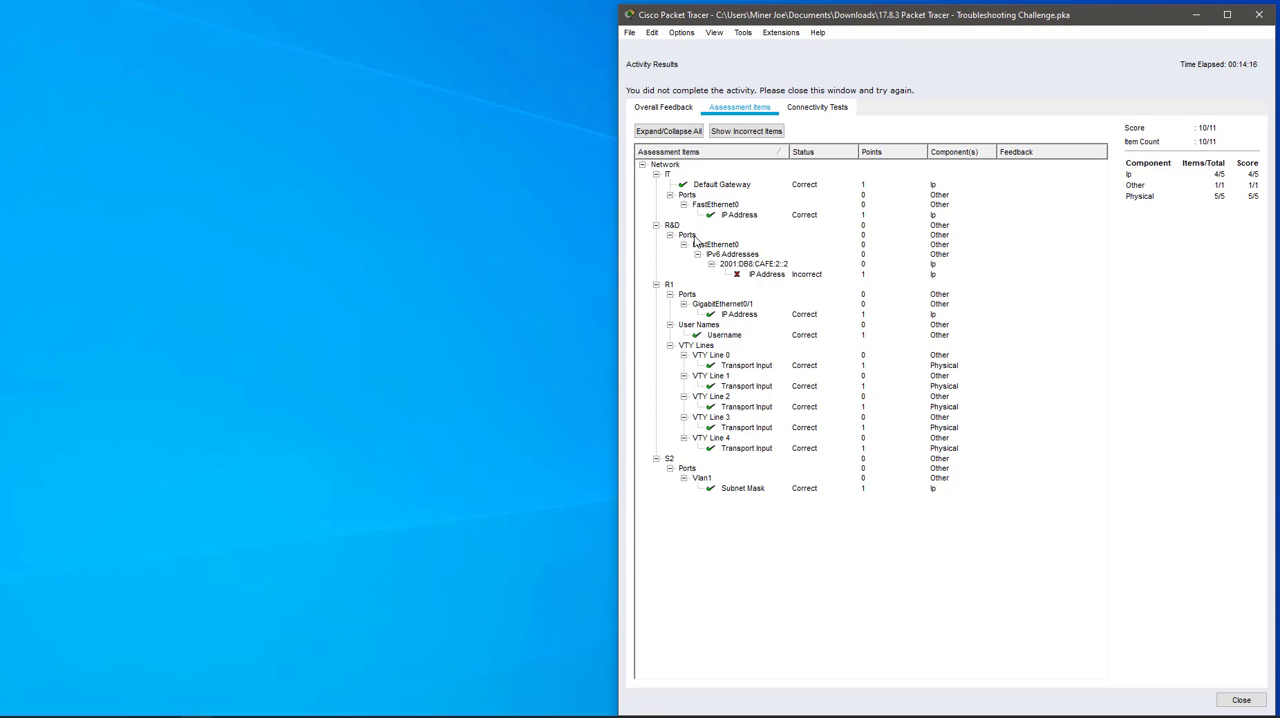
left_click(767, 277)
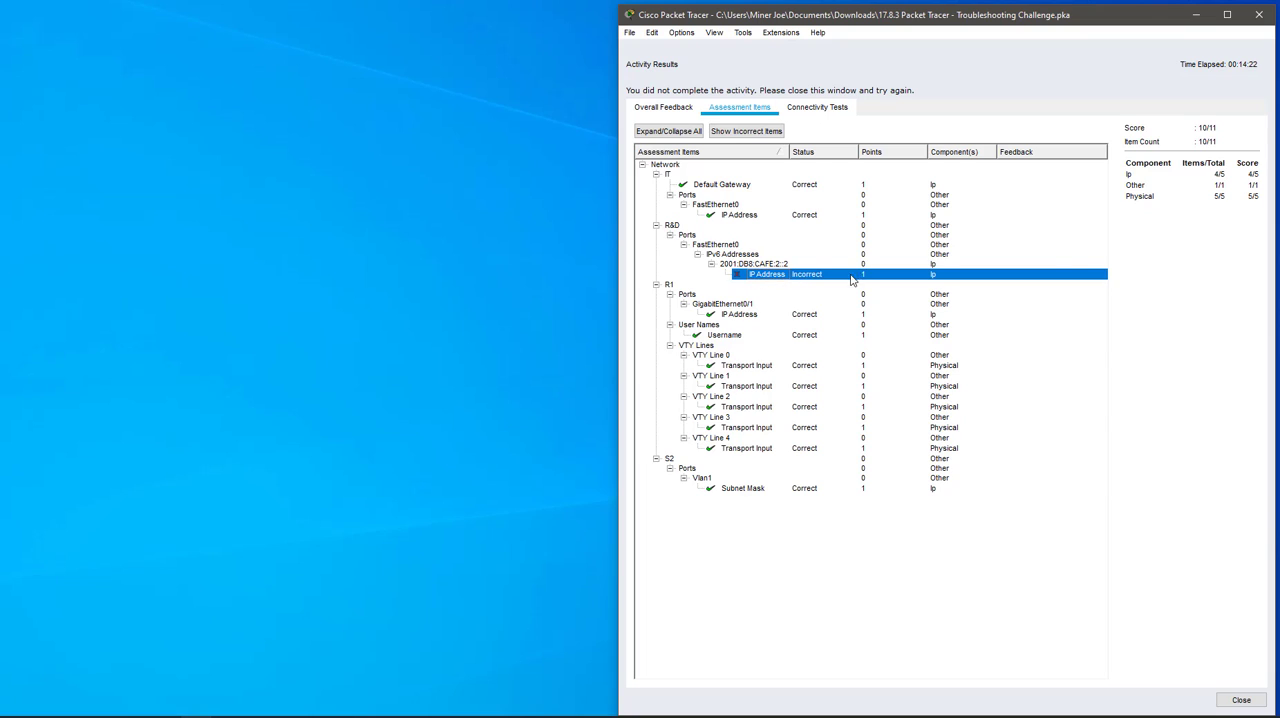
left_click(1241, 700)
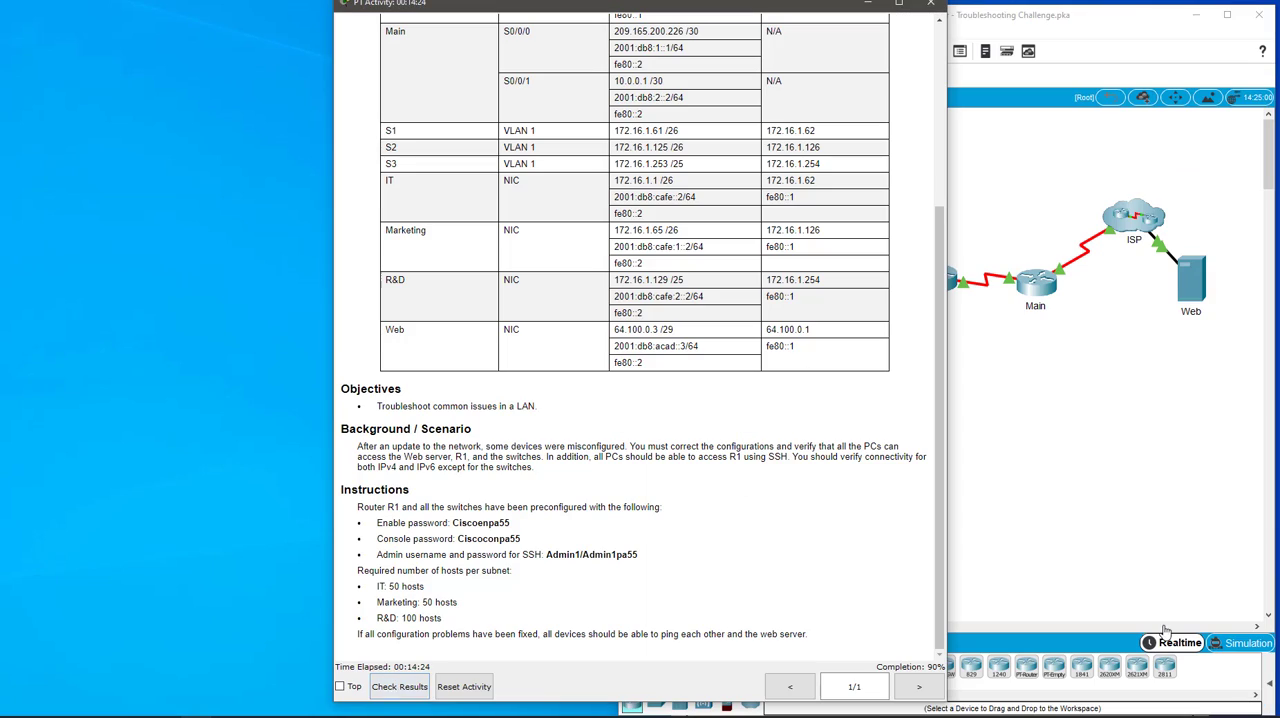
left_click_drag(776, 6, 447, 12)
- Set the R&D PC's IPv6 address to 2001:DB8:CAFE:2::2 in its IP configuration and close the R&D window
left_click(743, 367)
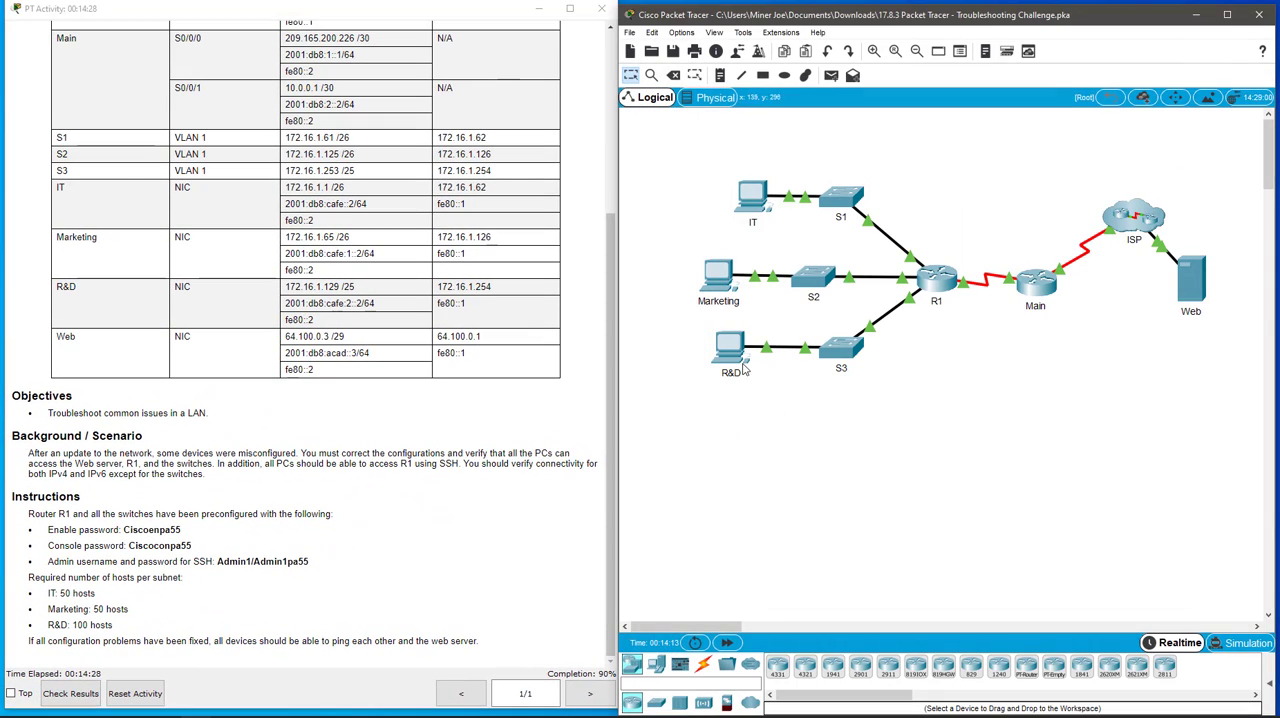
left_click(741, 367)
left_click(487, 230)
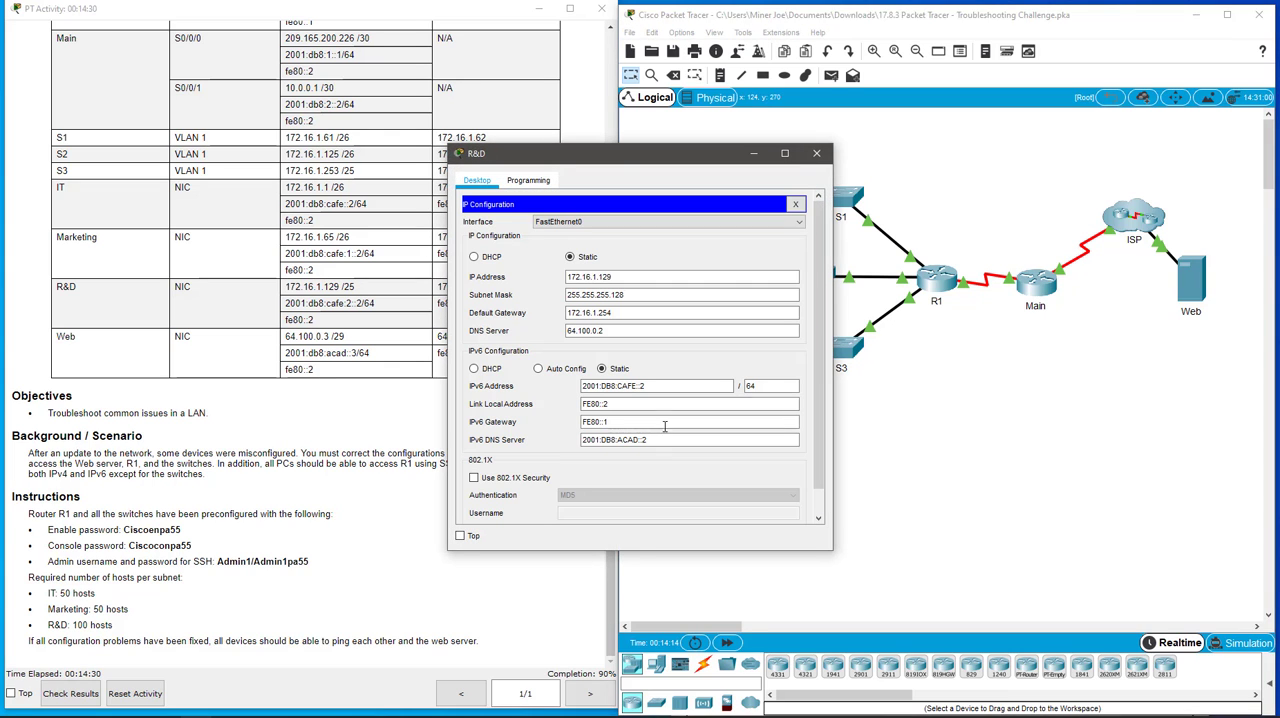
left_click(652, 386)
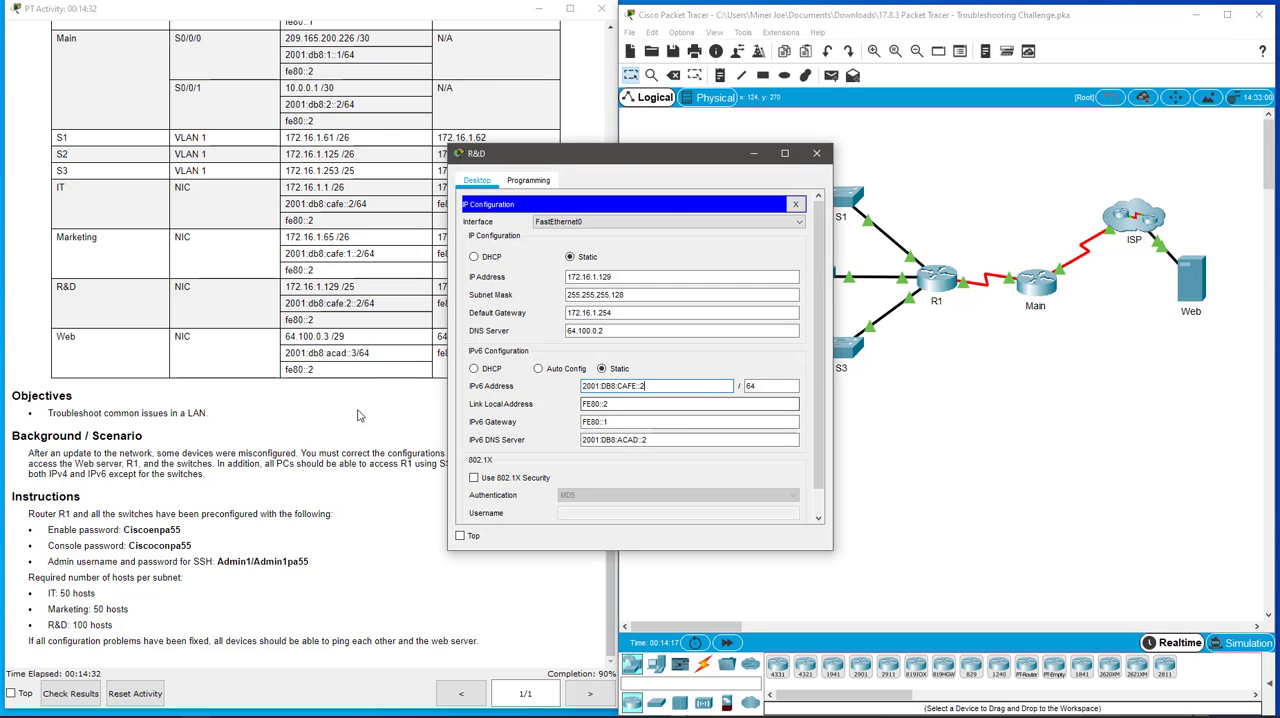
left_click_drag(640, 170, 395, 320)
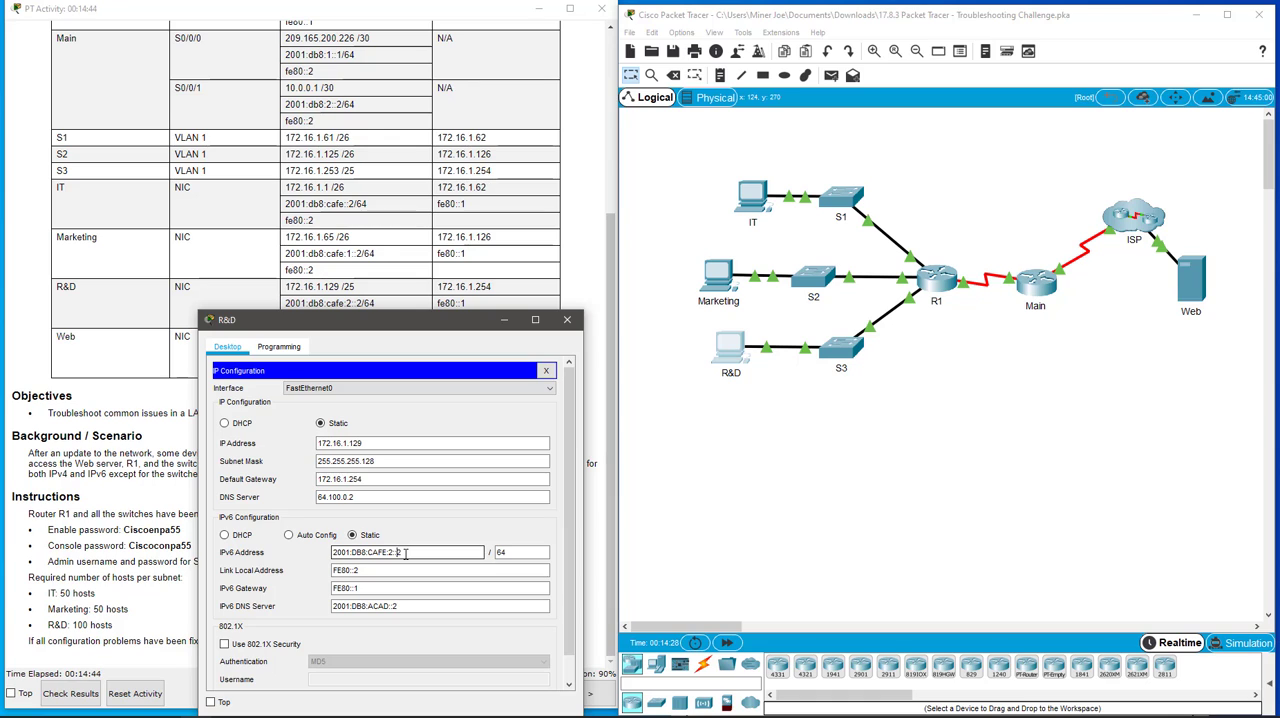
left_click(442, 588)
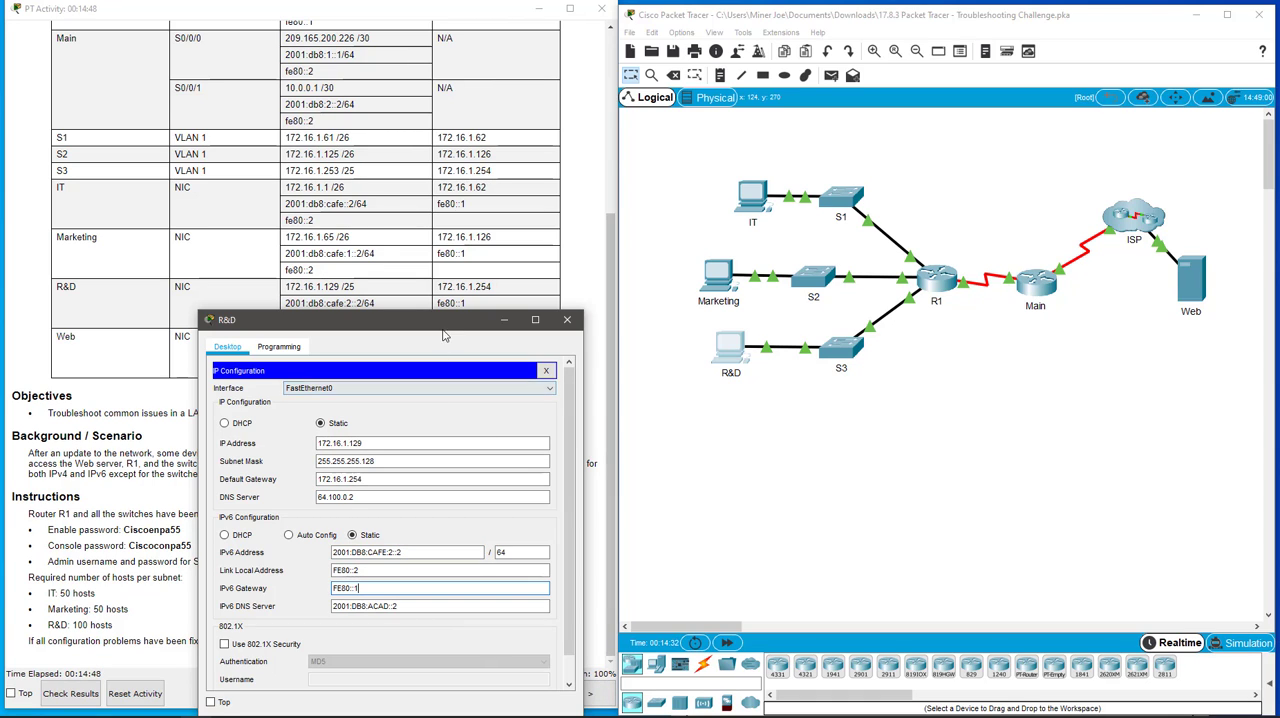
left_click_drag(450, 320, 512, 190)
left_click(628, 189)
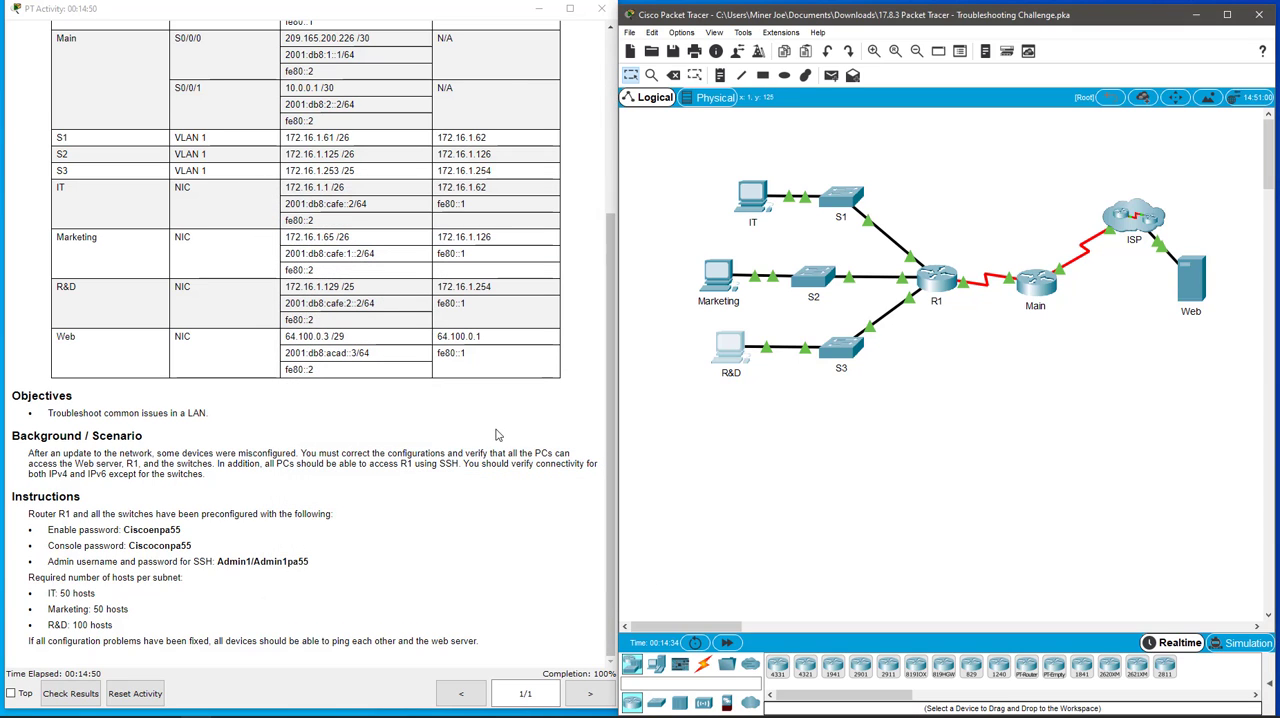